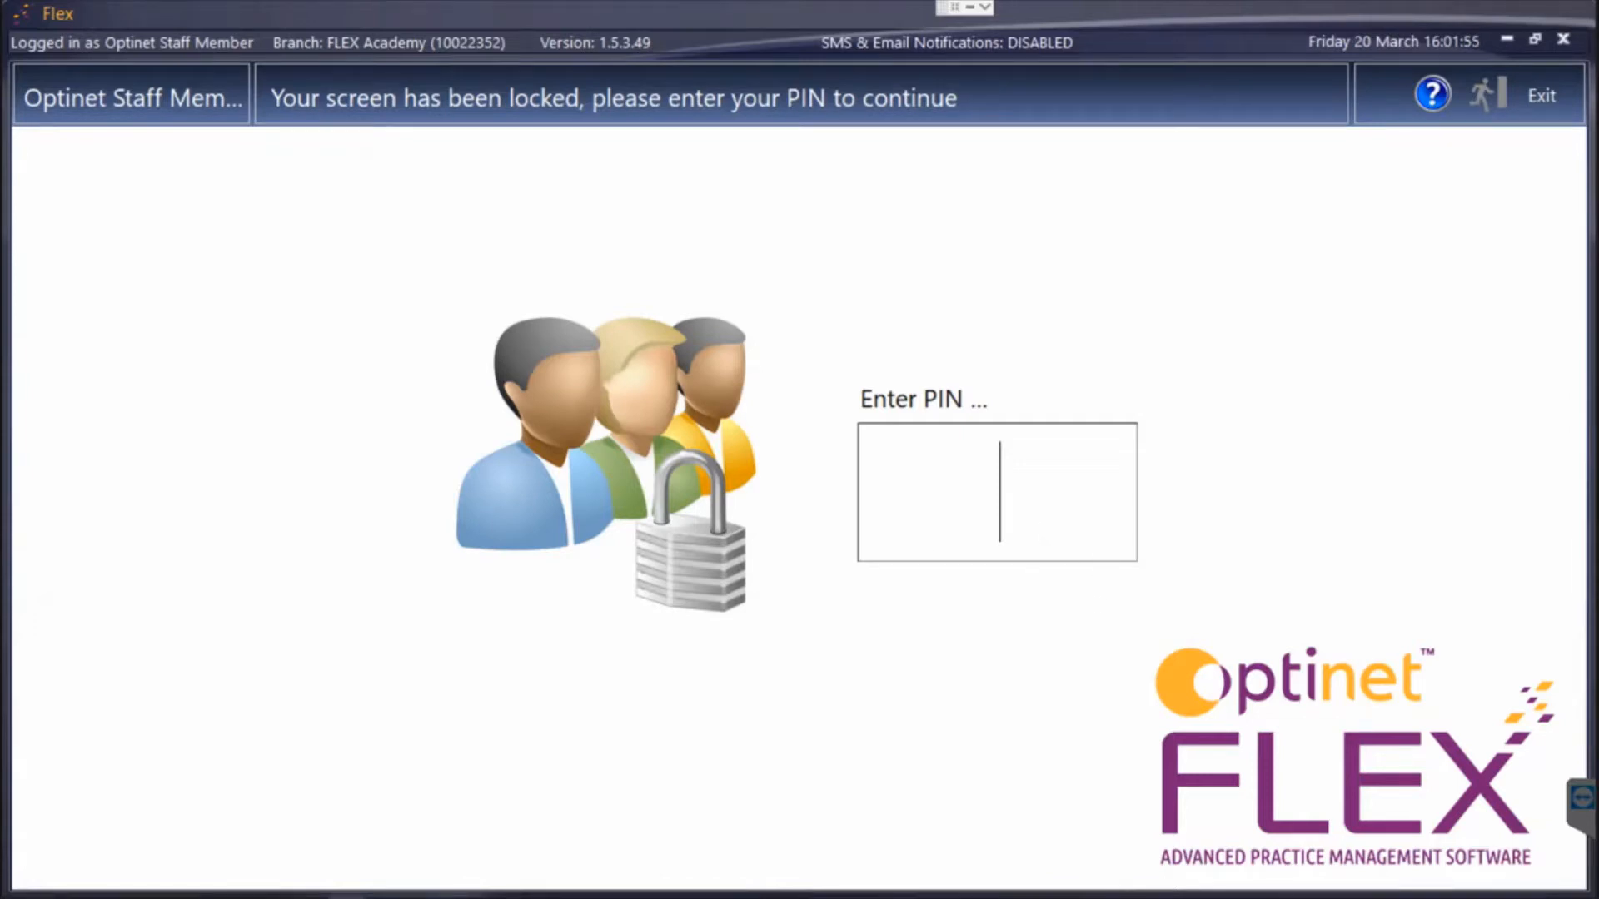
Unlock the screen with the staff PIN and open the training patient's record.
type("••••")
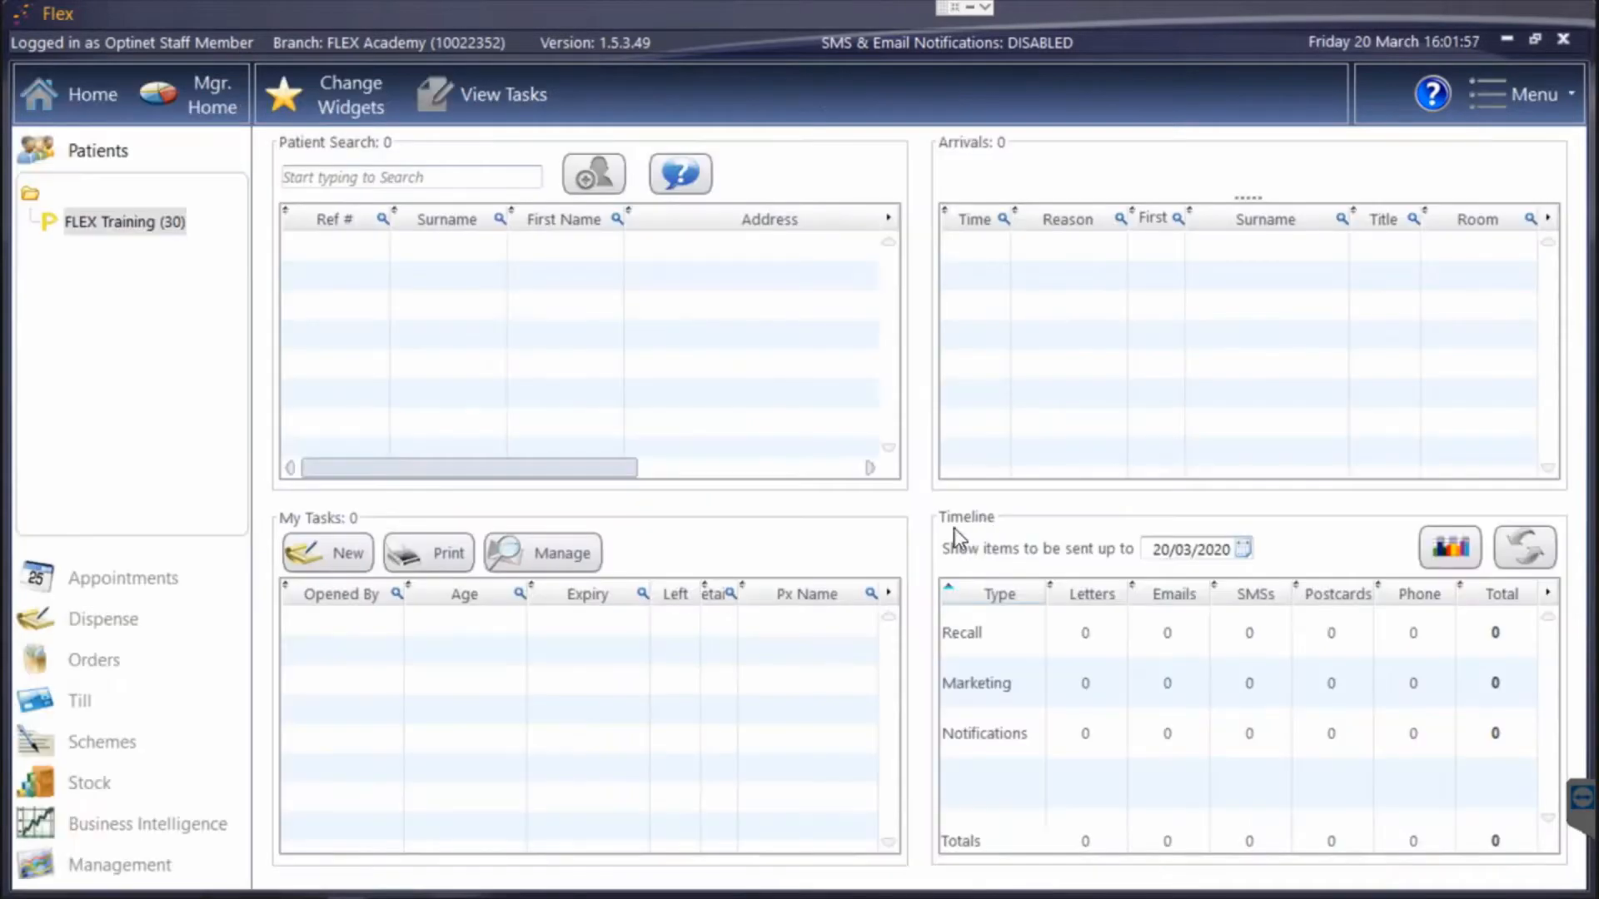
left_click(141, 237)
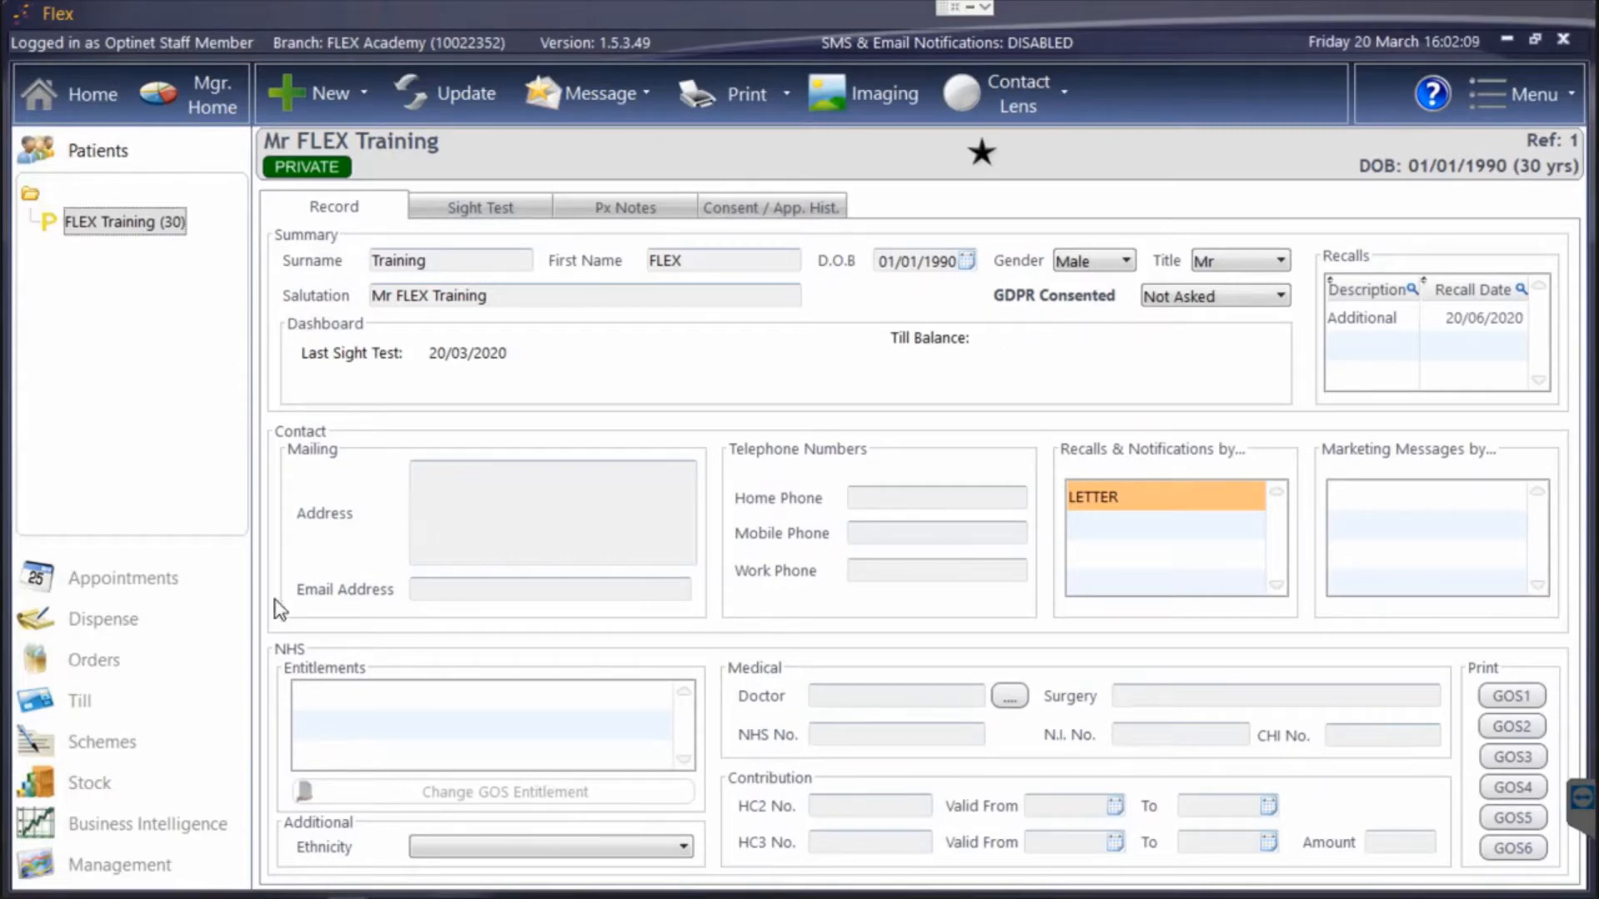
Start a new dispense for this patient and close the optometrist's dispense notes.
left_click(98, 618)
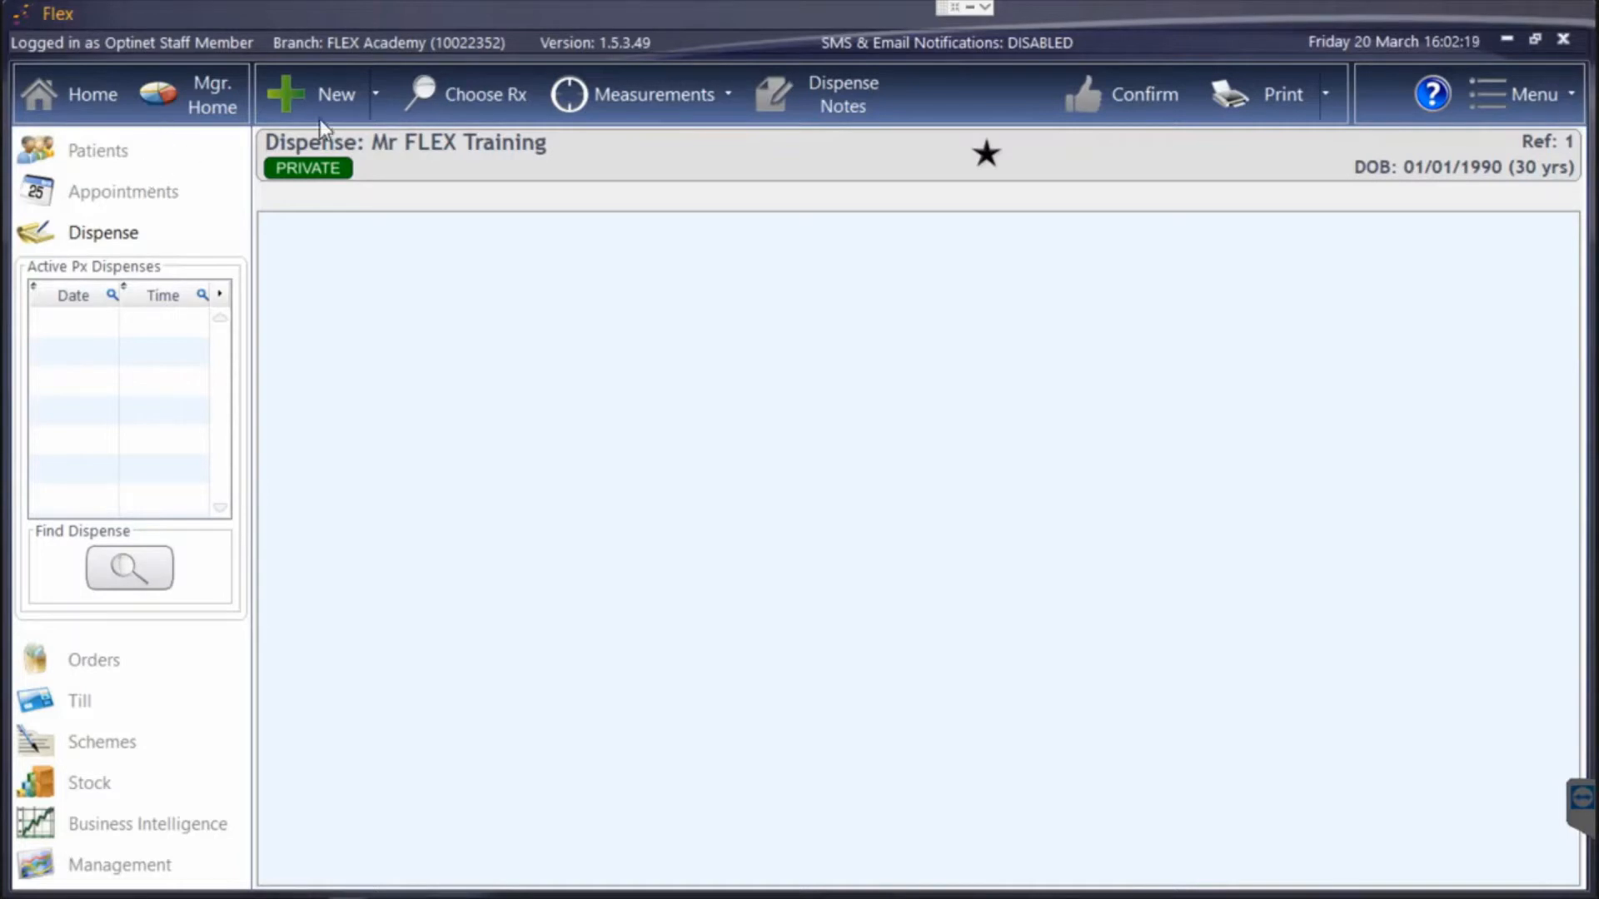
left_click(325, 97)
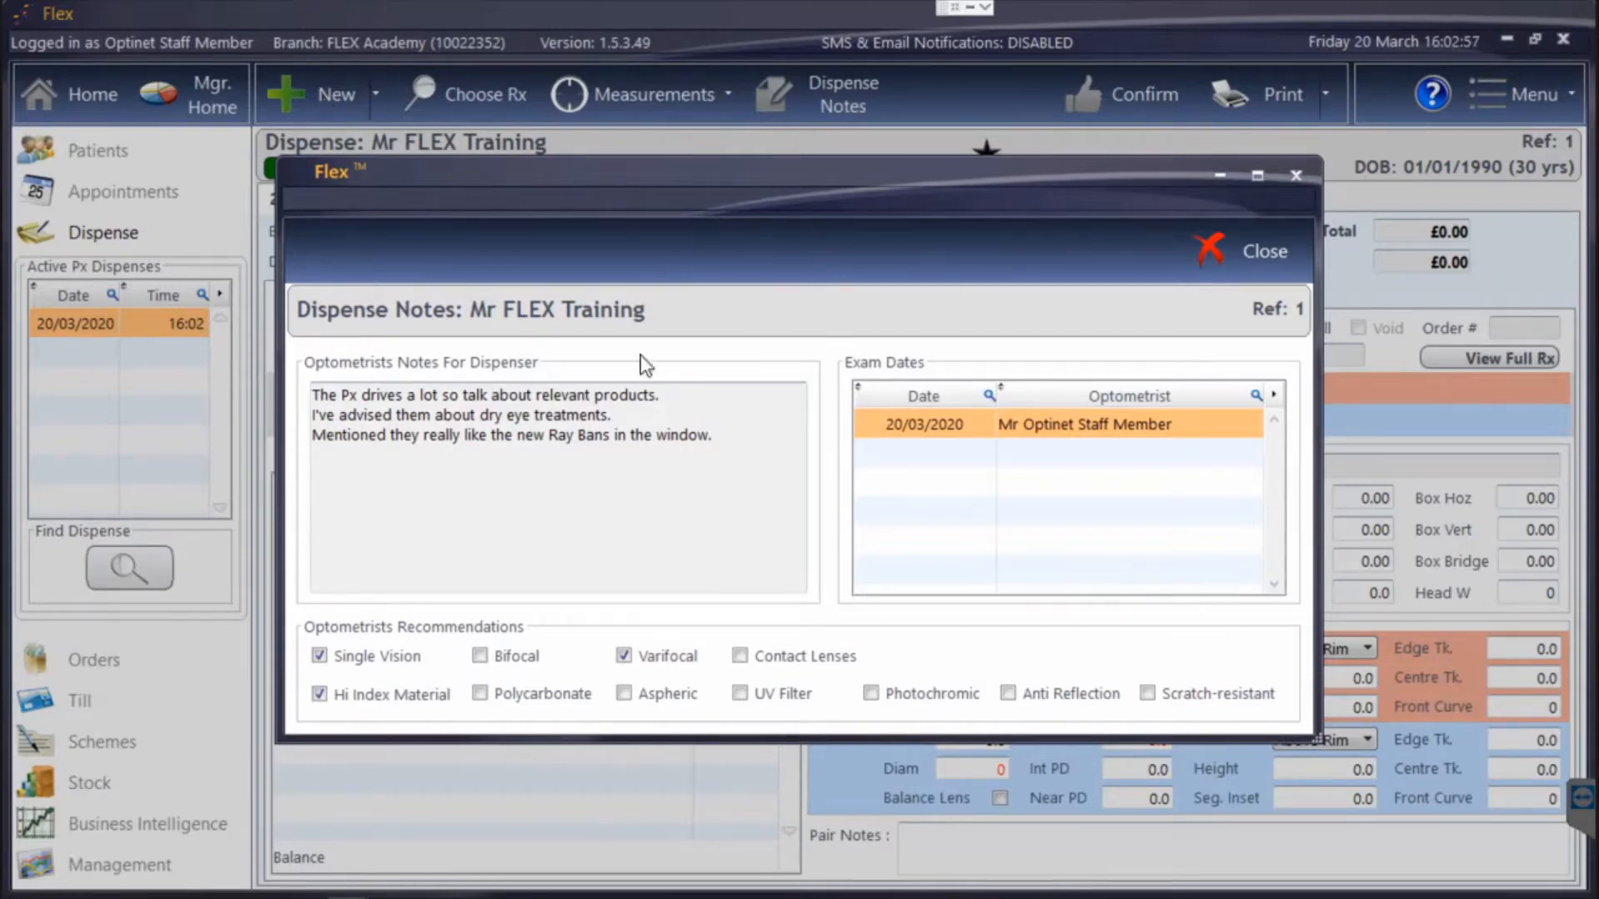
left_click(1281, 254)
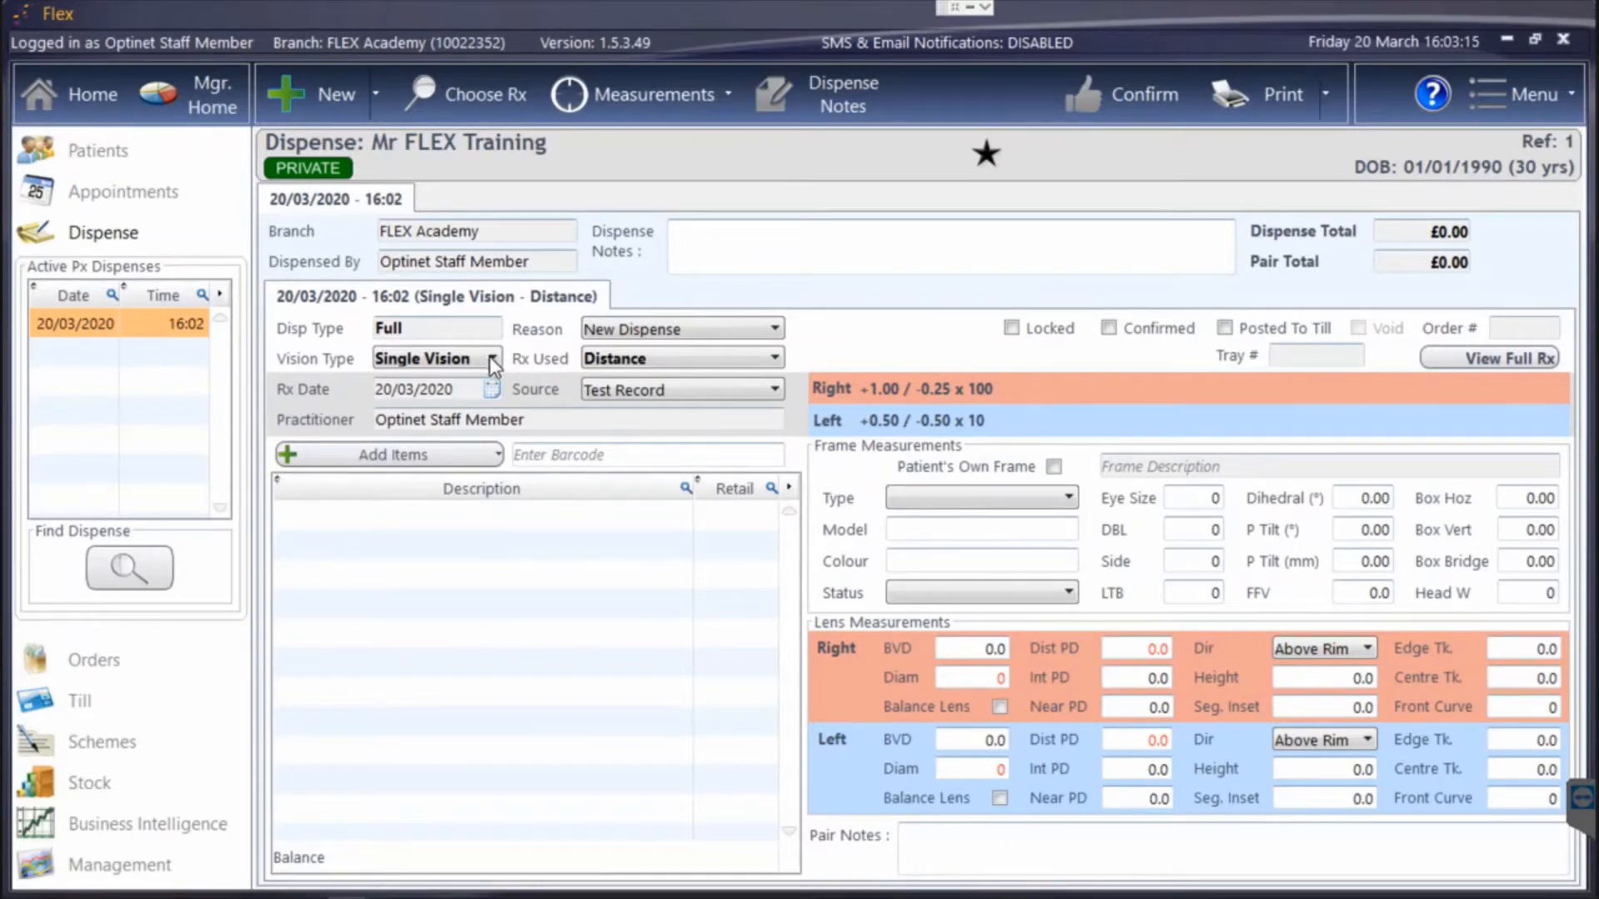
Set the dispense's Rx used to Near, and change the vision type to Progressive.
left_click(637, 359)
left_click(641, 428)
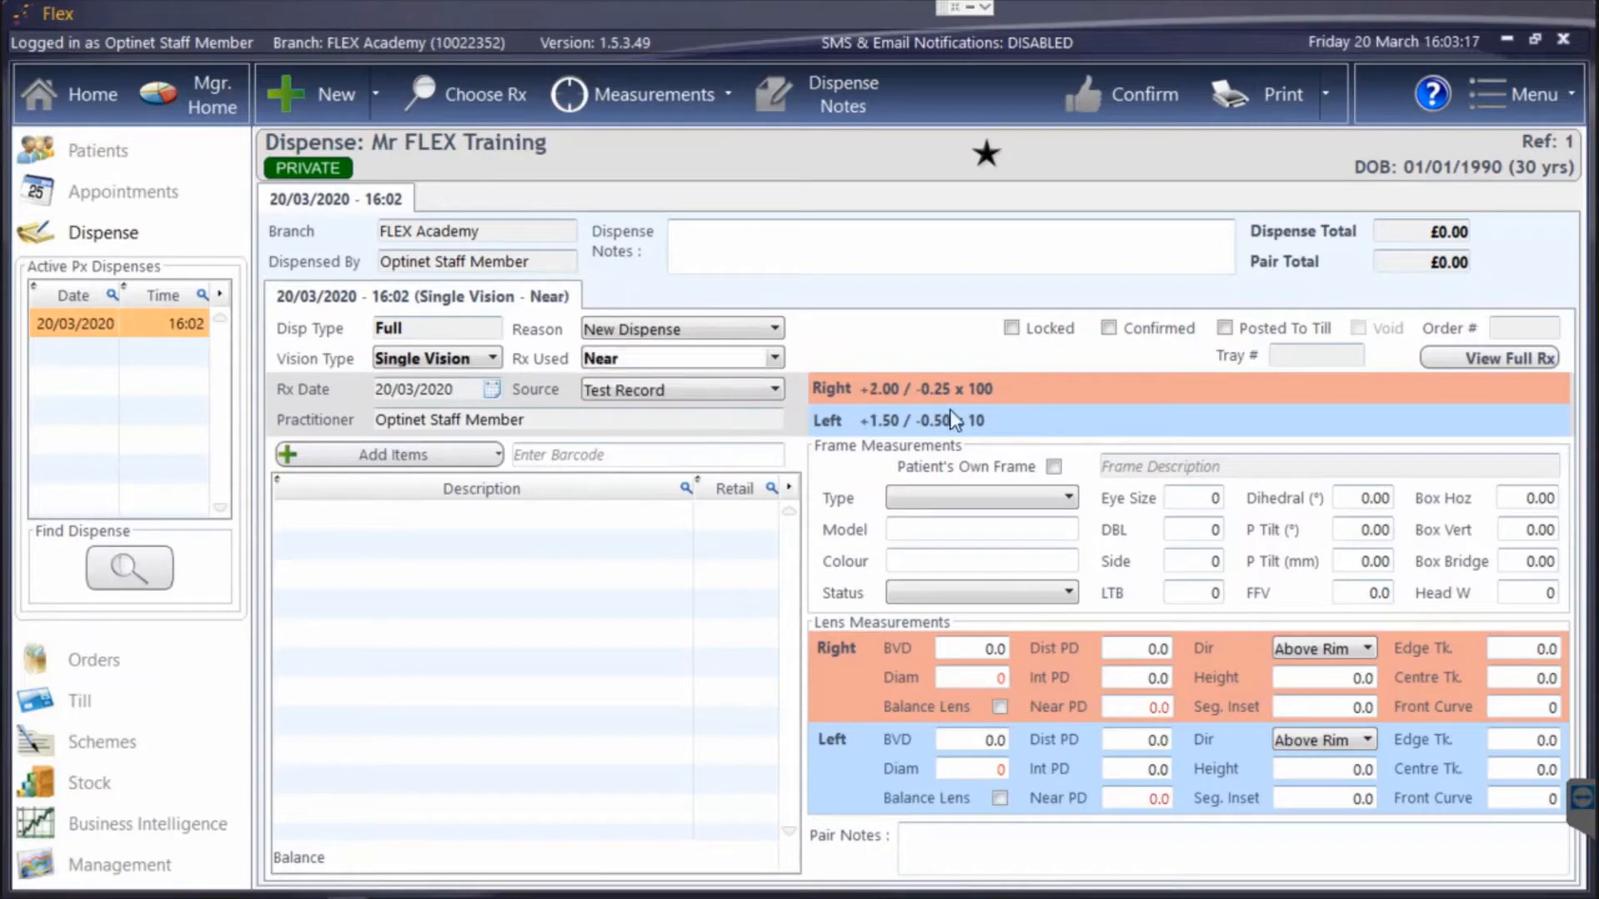
left_click(463, 352)
left_click(439, 423)
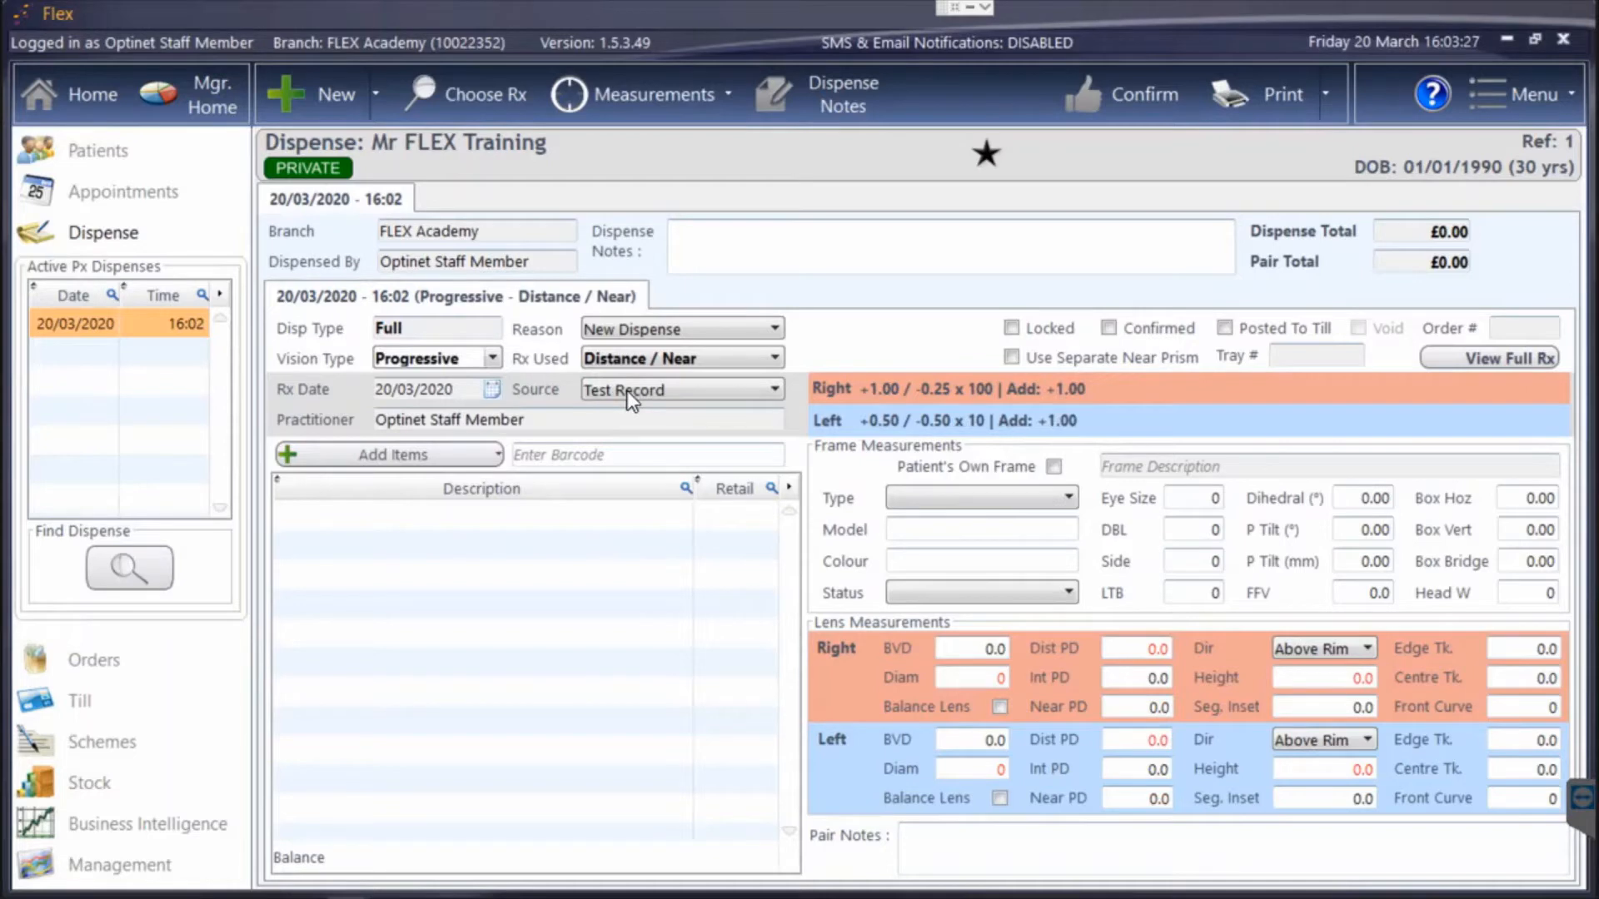
View the patient's sight tests available for choosing an Rx, and leave without selecting one.
left_click(458, 98)
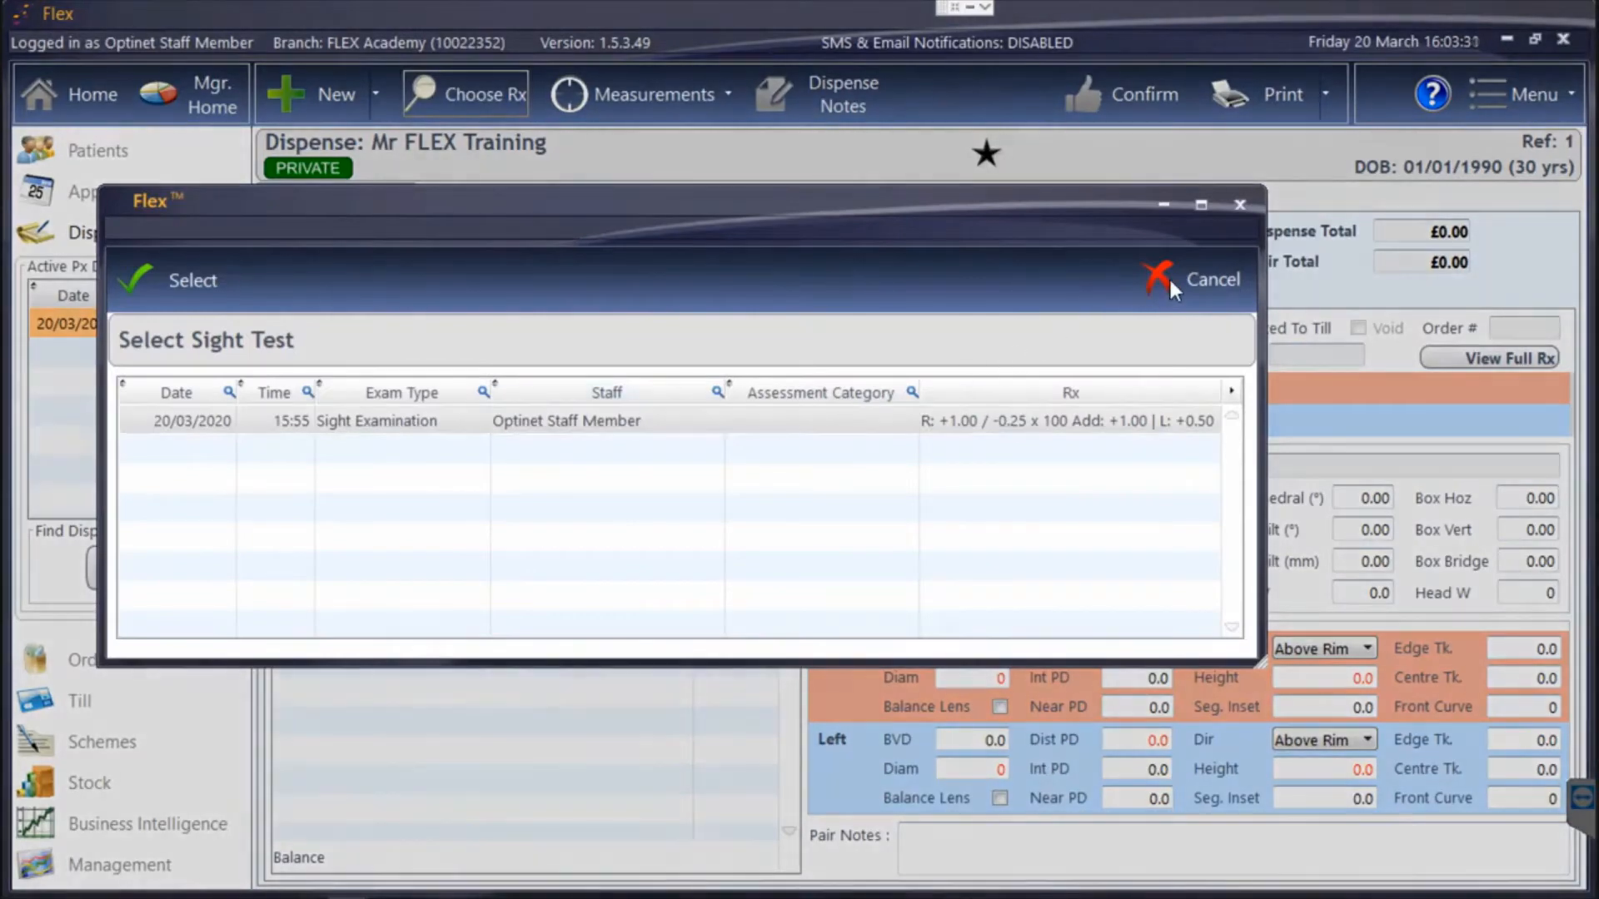
left_click(1168, 276)
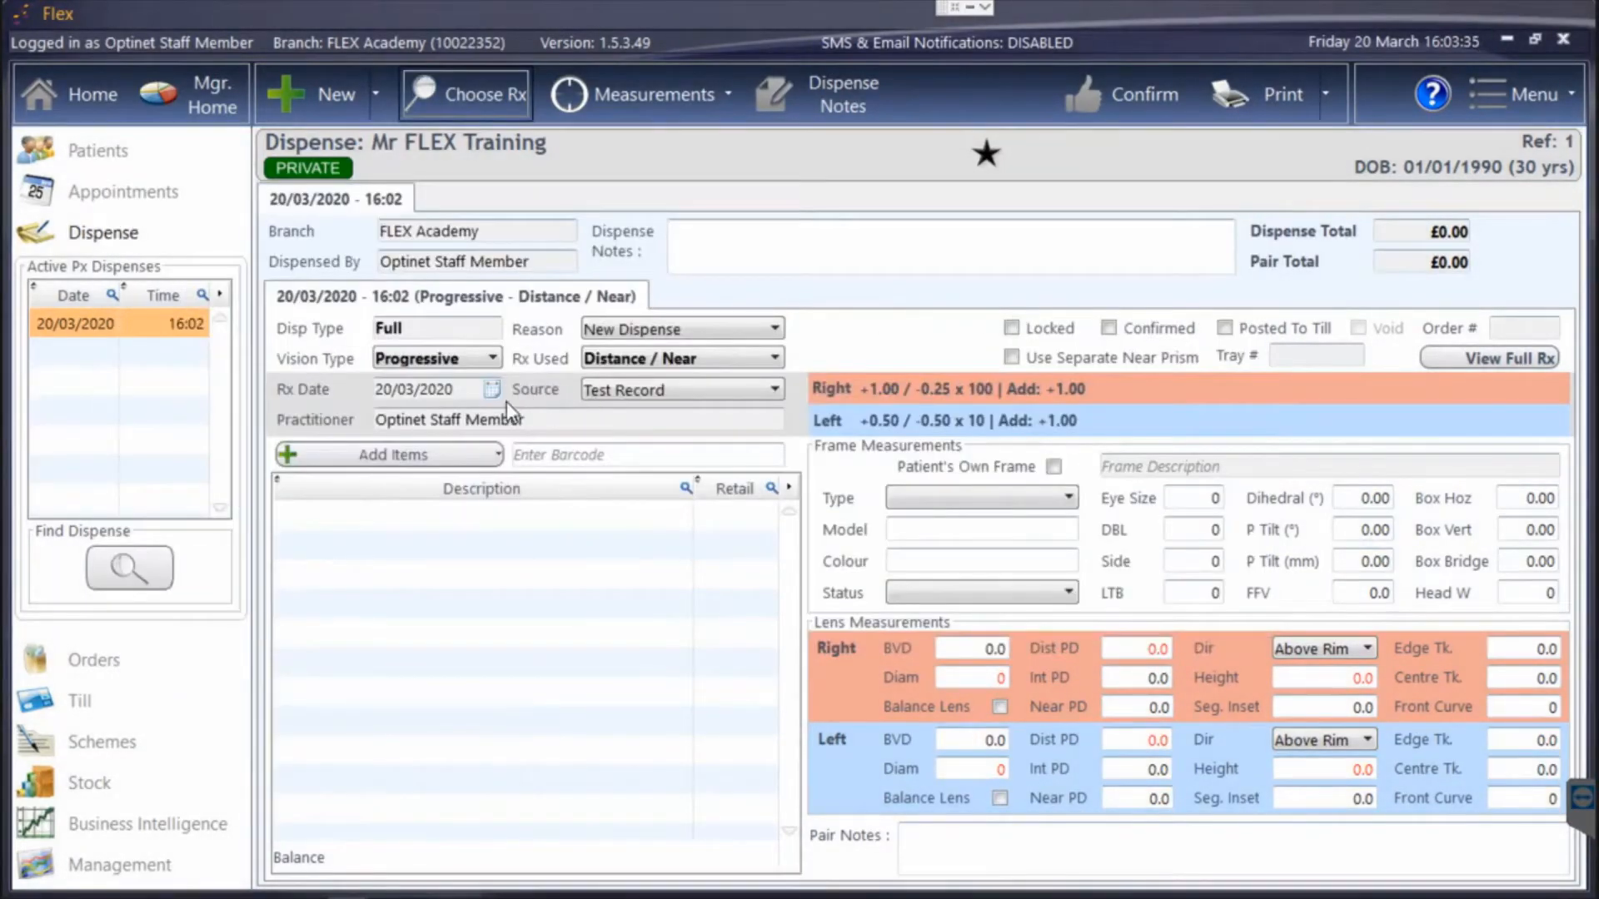
Set the Rx source to Outside Rx, and view the full Rx entry form without saving values.
left_click(637, 391)
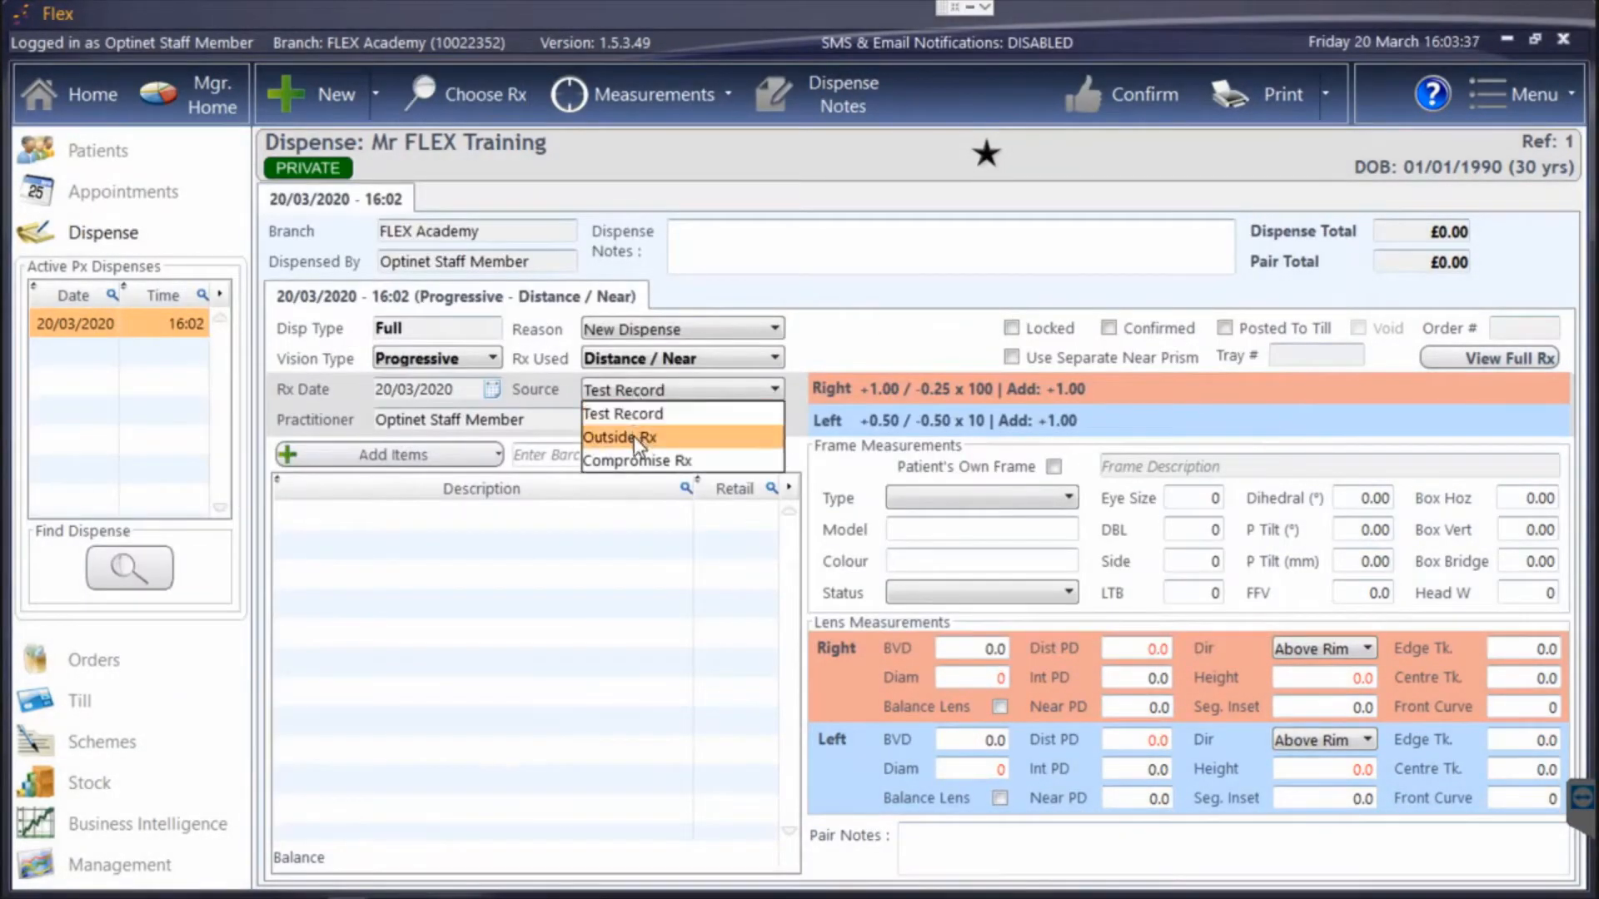
left_click(633, 436)
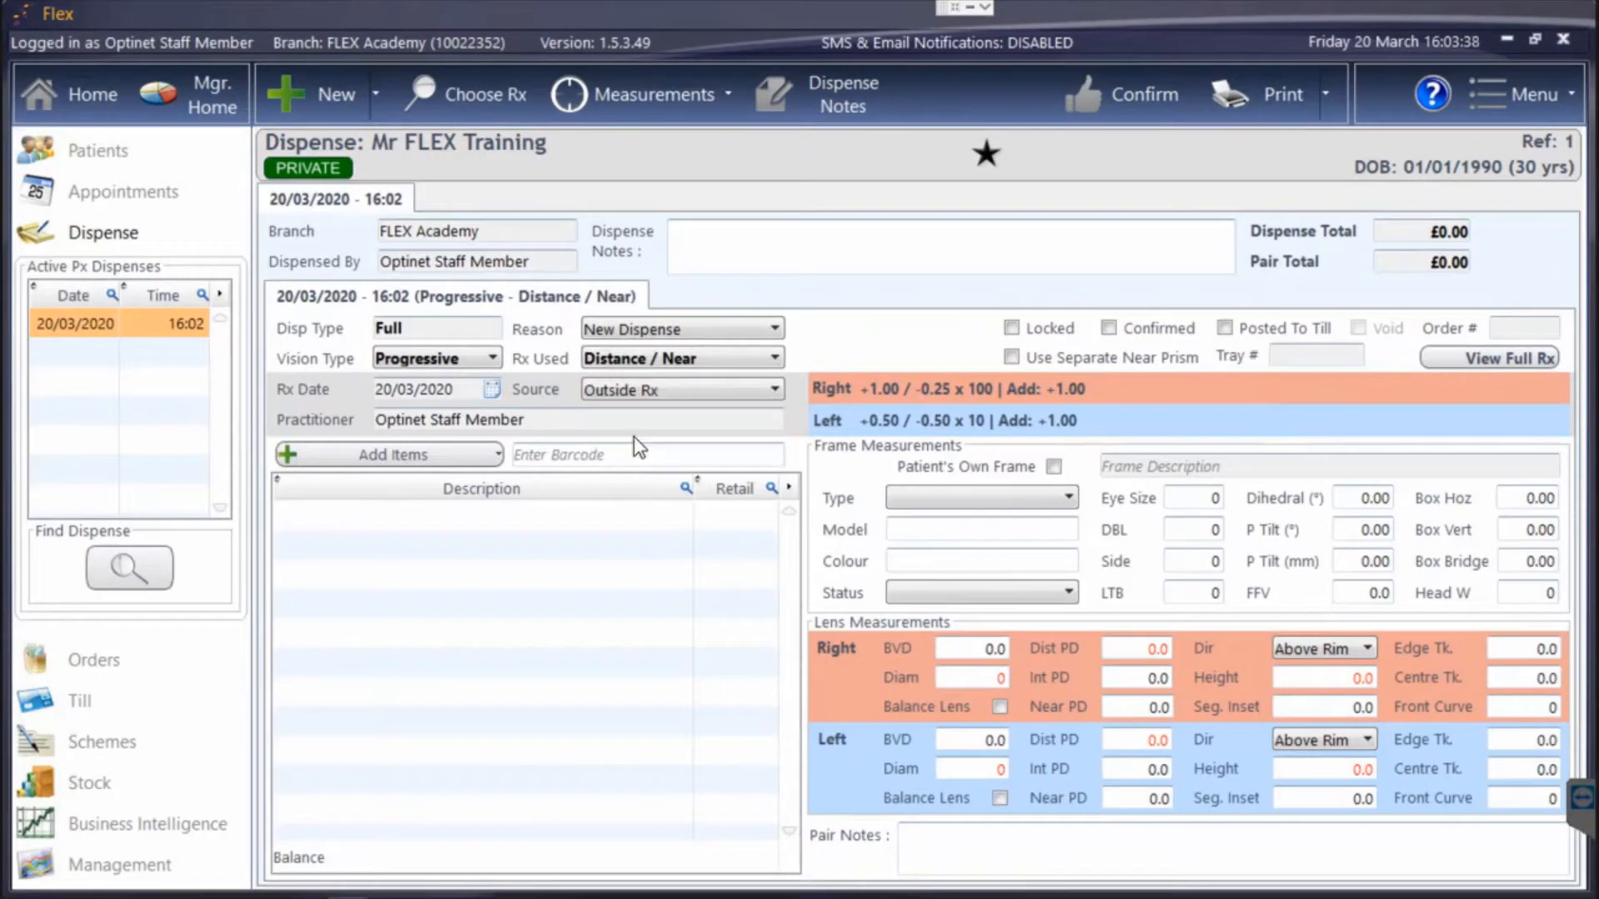
left_click(1481, 357)
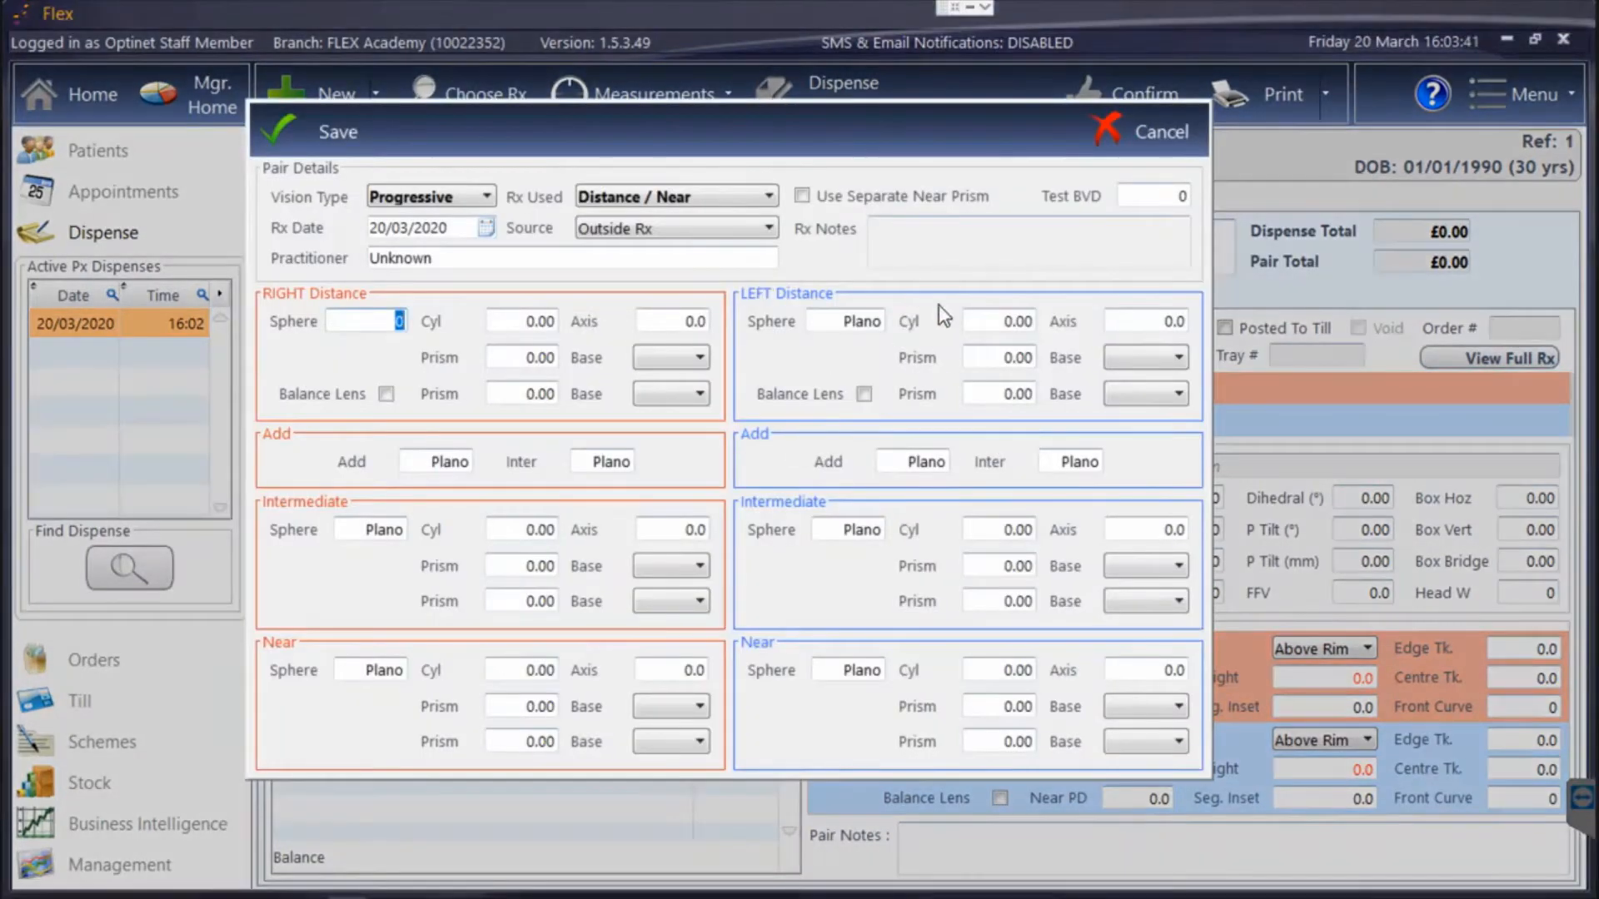
left_click(1170, 150)
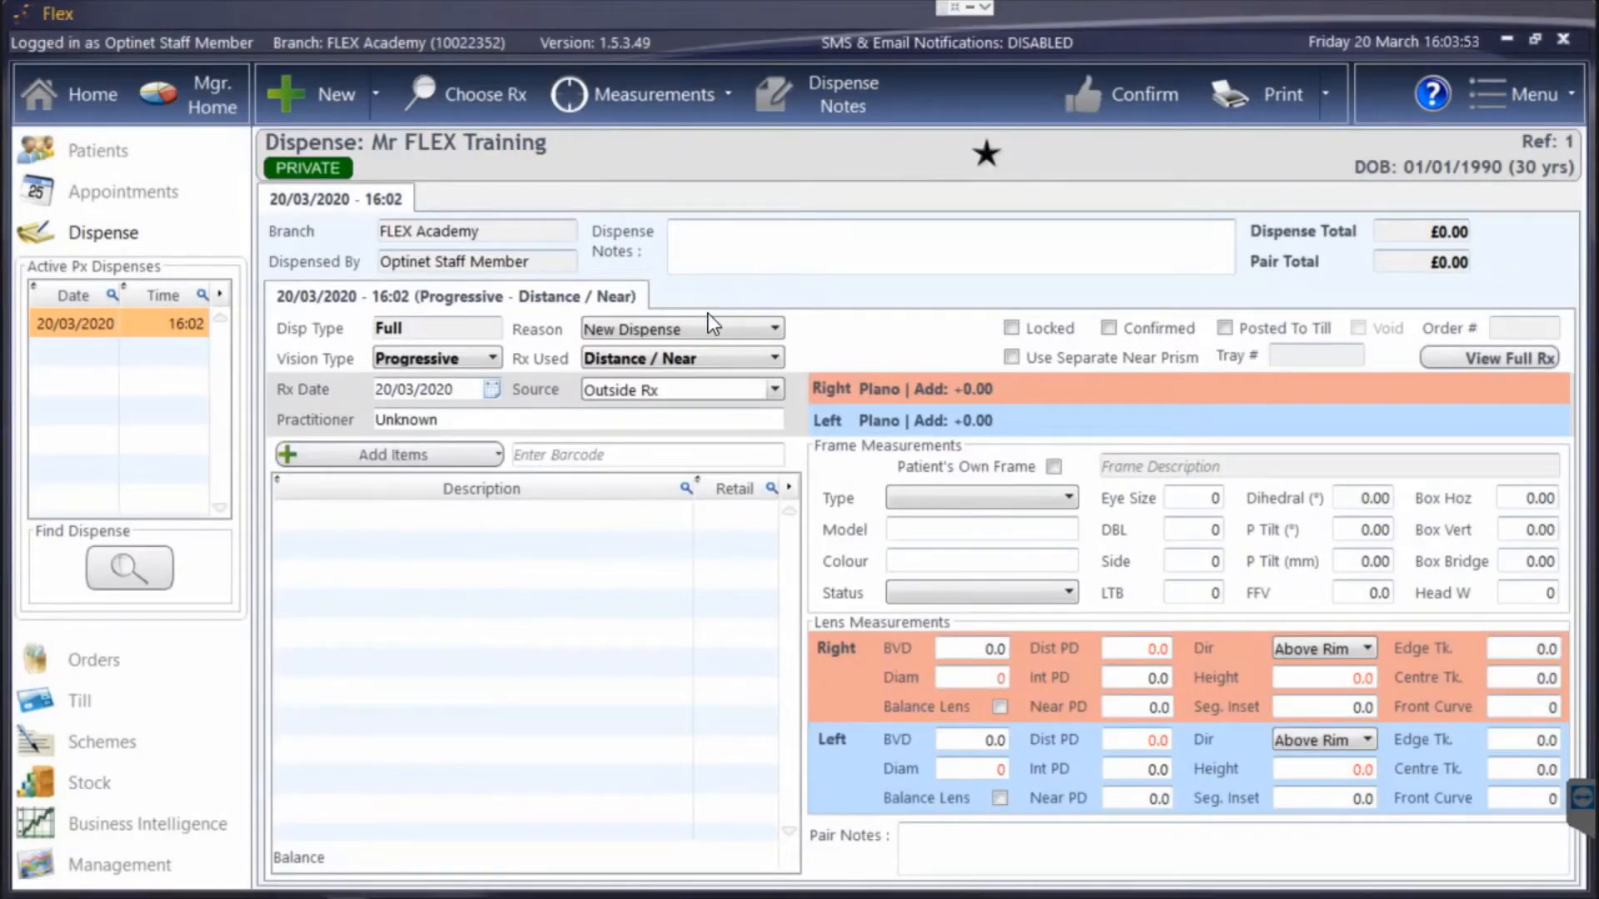
Add the Ray Ban RB123 frame from the frame search to the dispense.
left_click(417, 456)
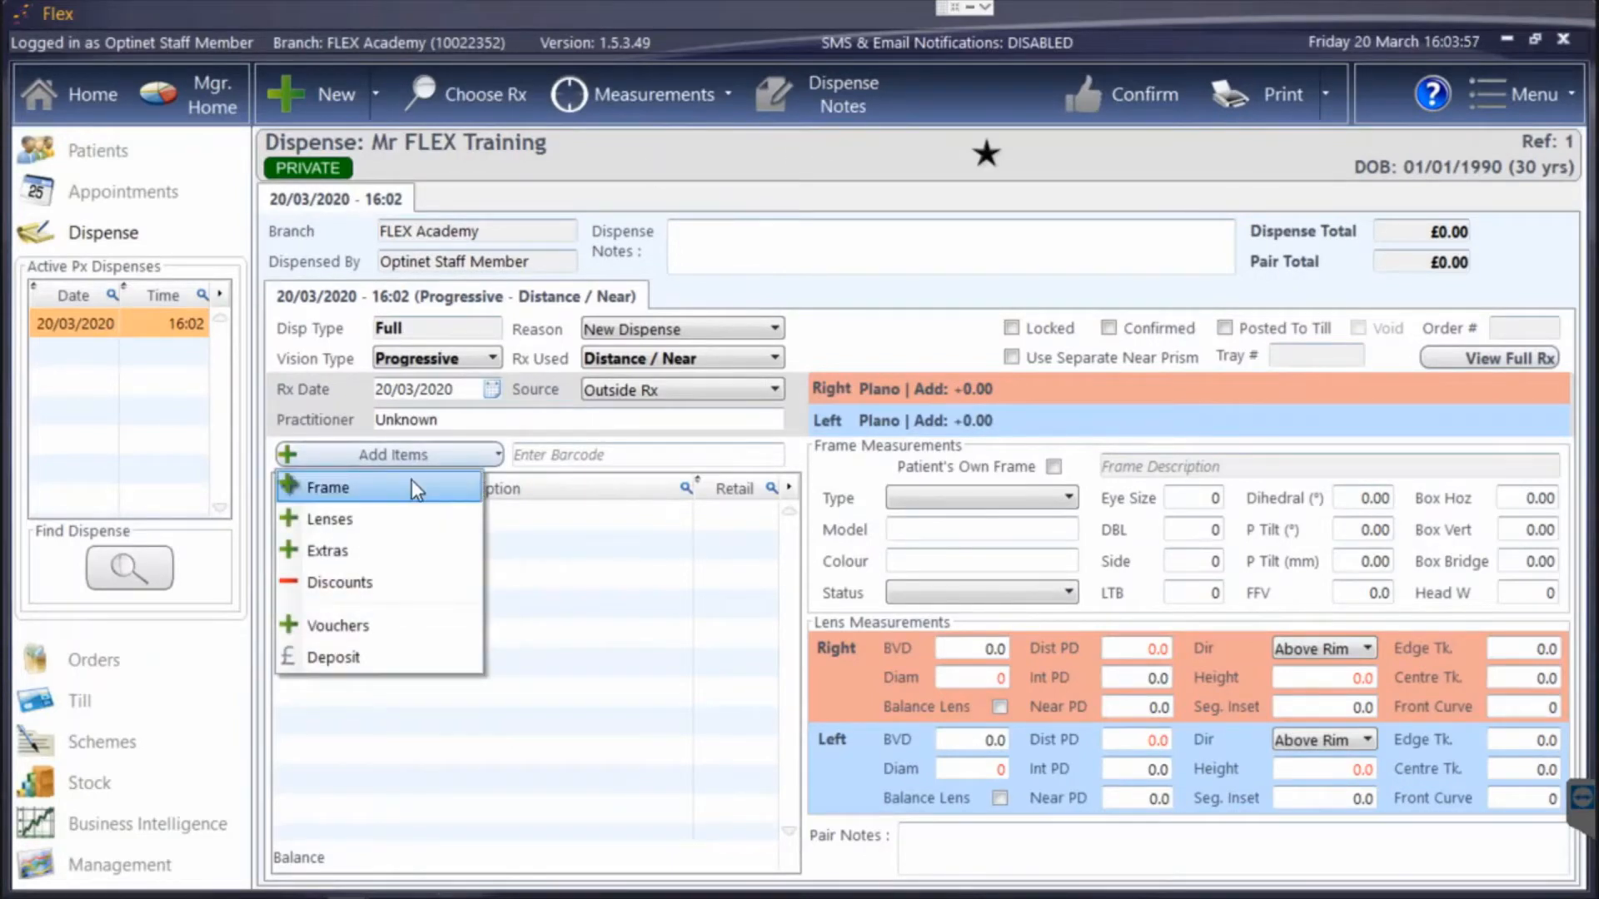
left_click(411, 486)
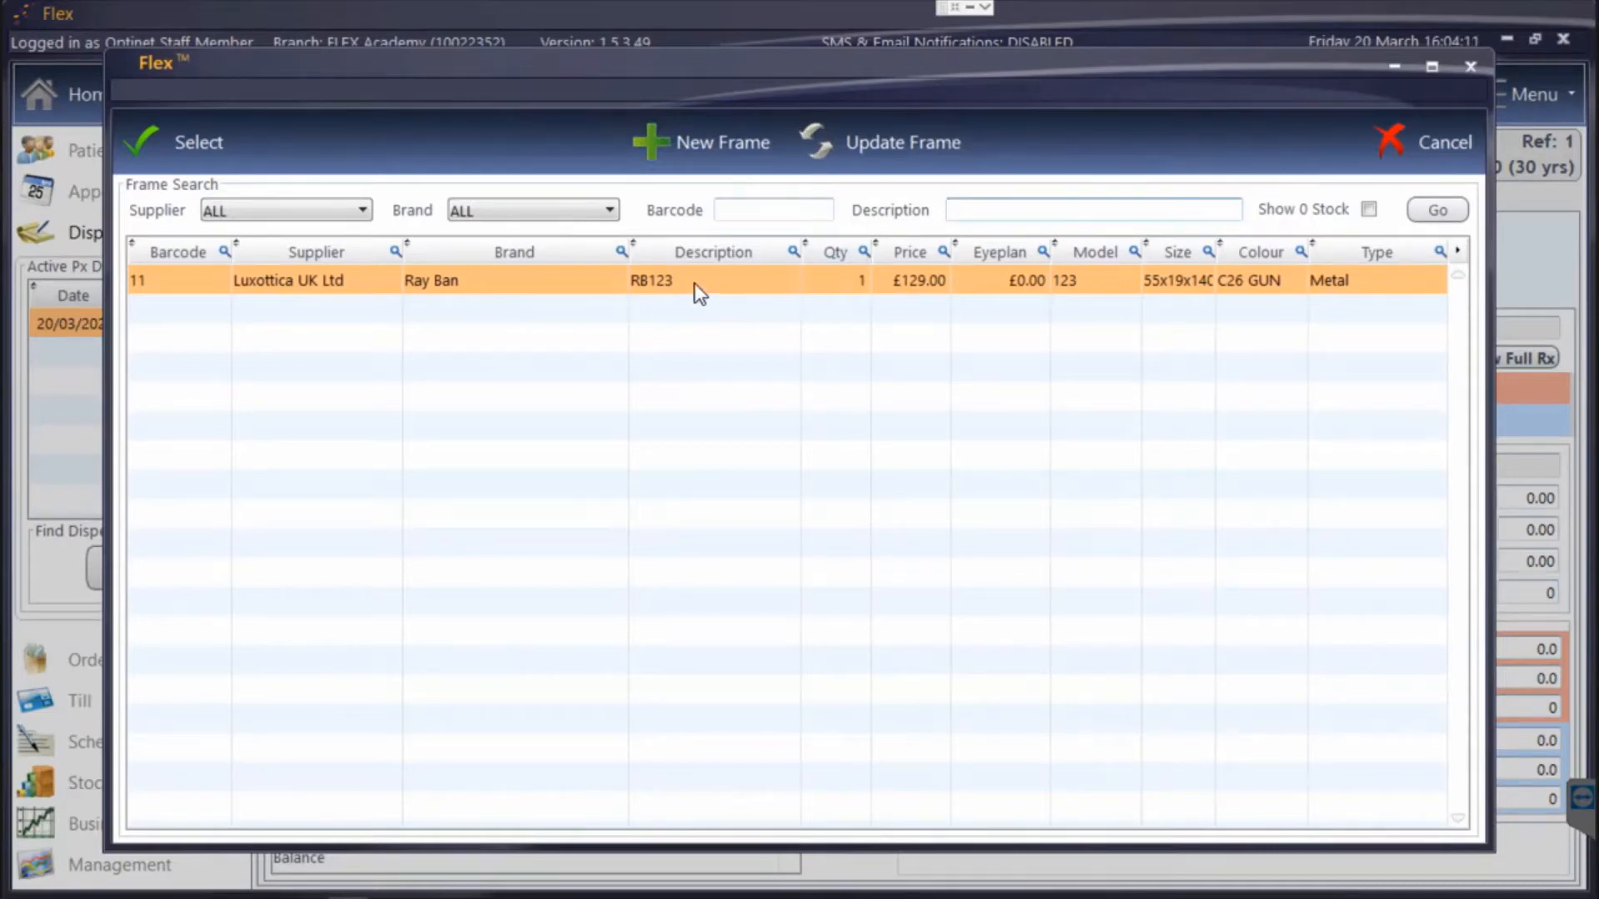
double_click(530, 289)
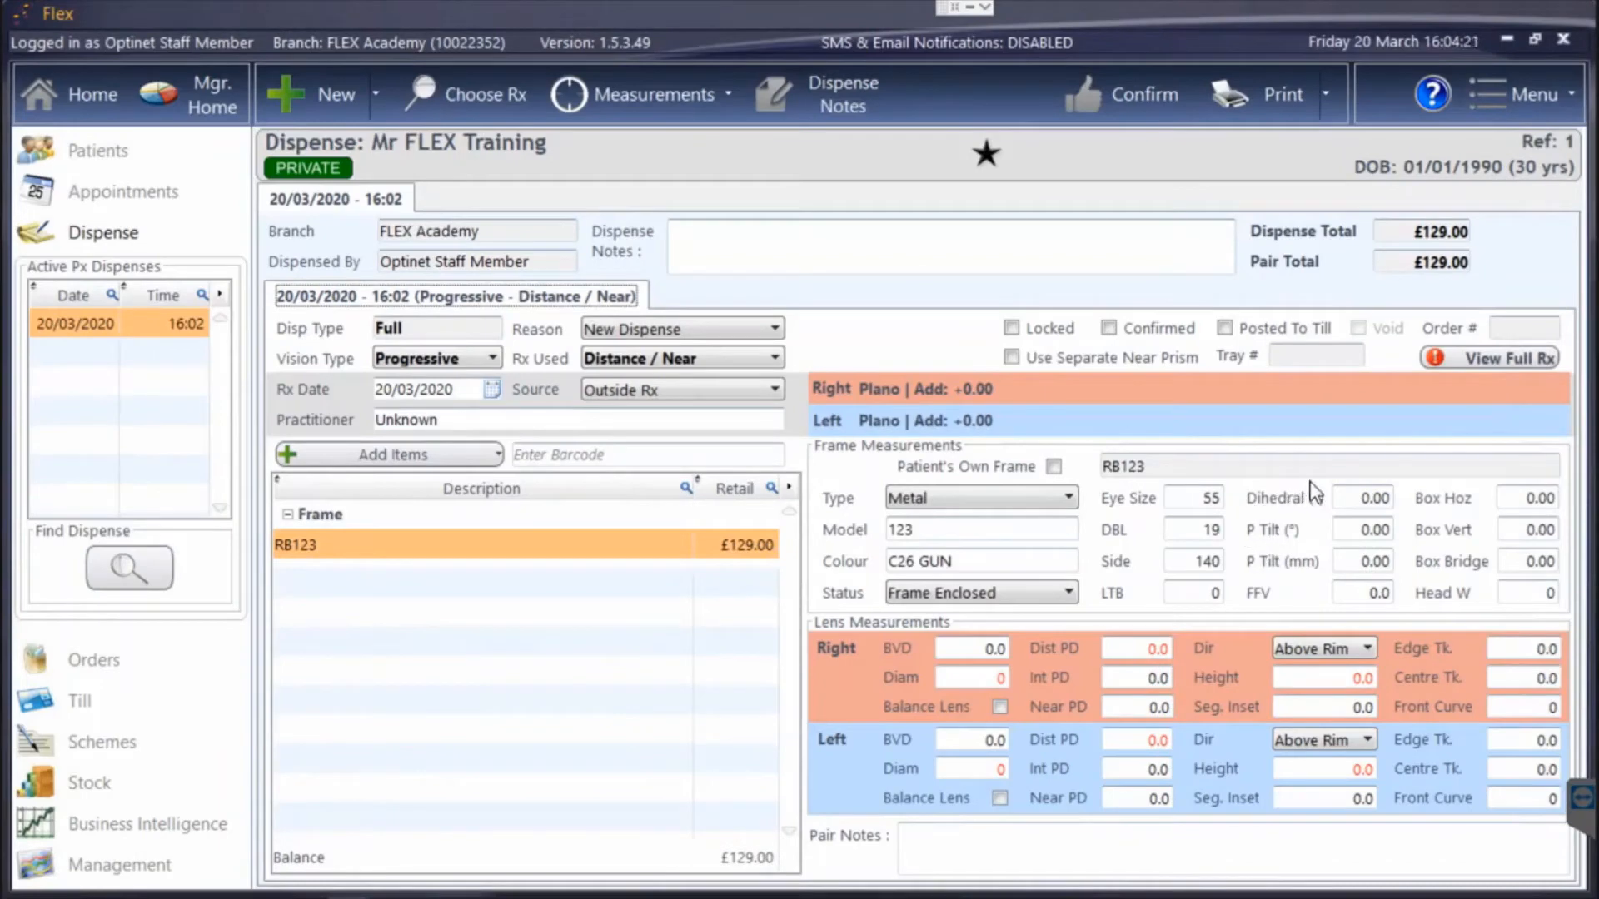
Set the Rx source to Test Record and the vision type to Single Vision.
left_click(732, 390)
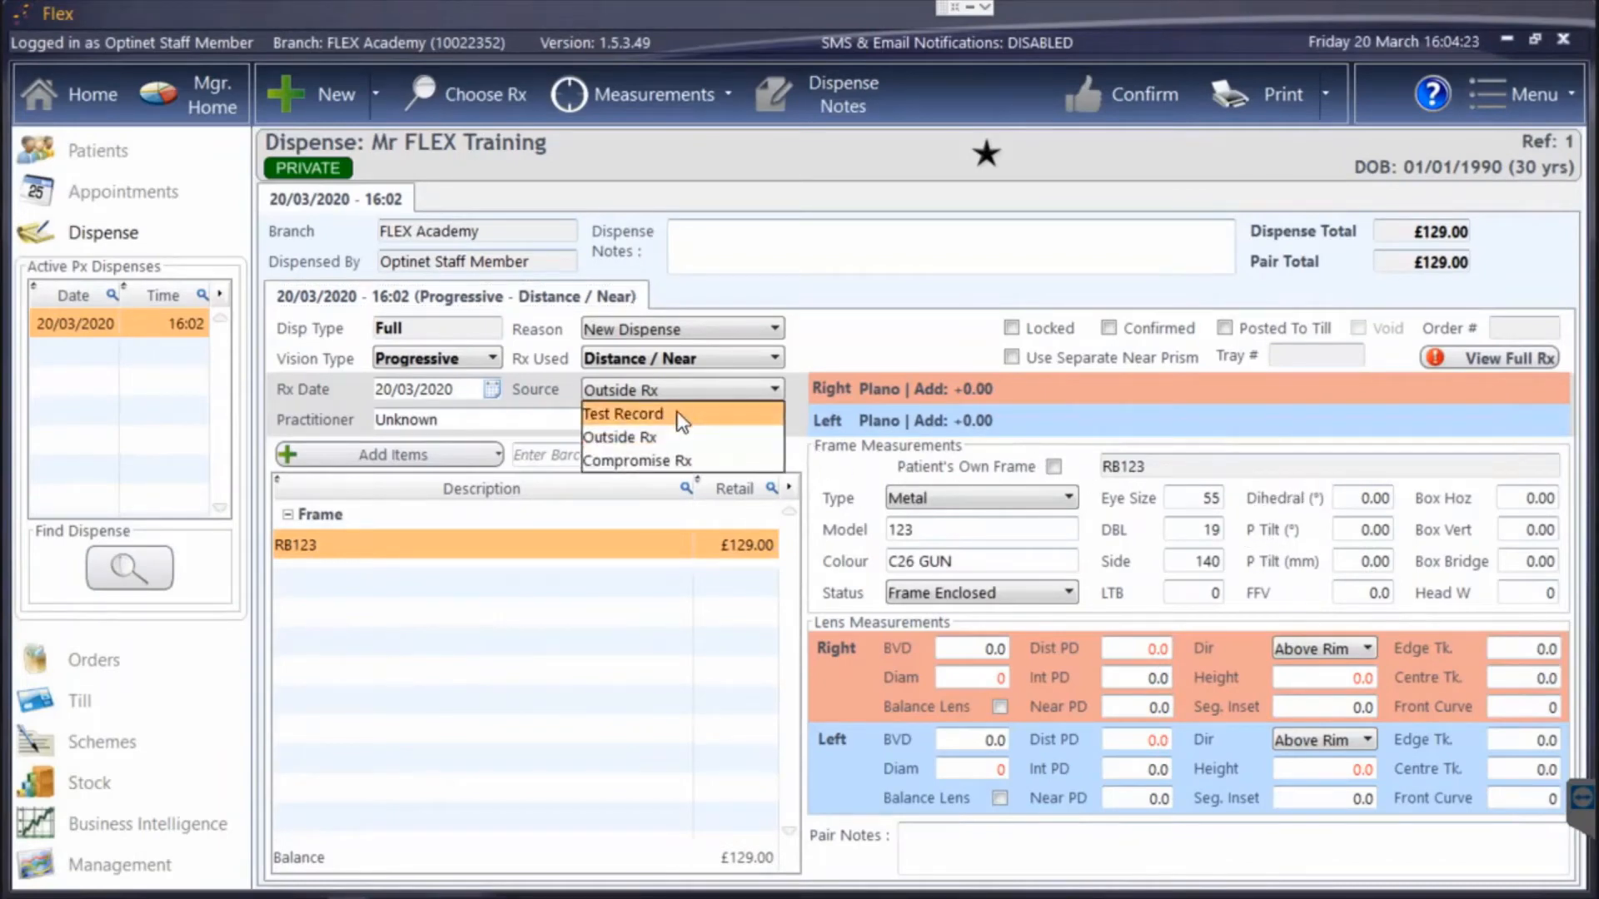
left_click(658, 414)
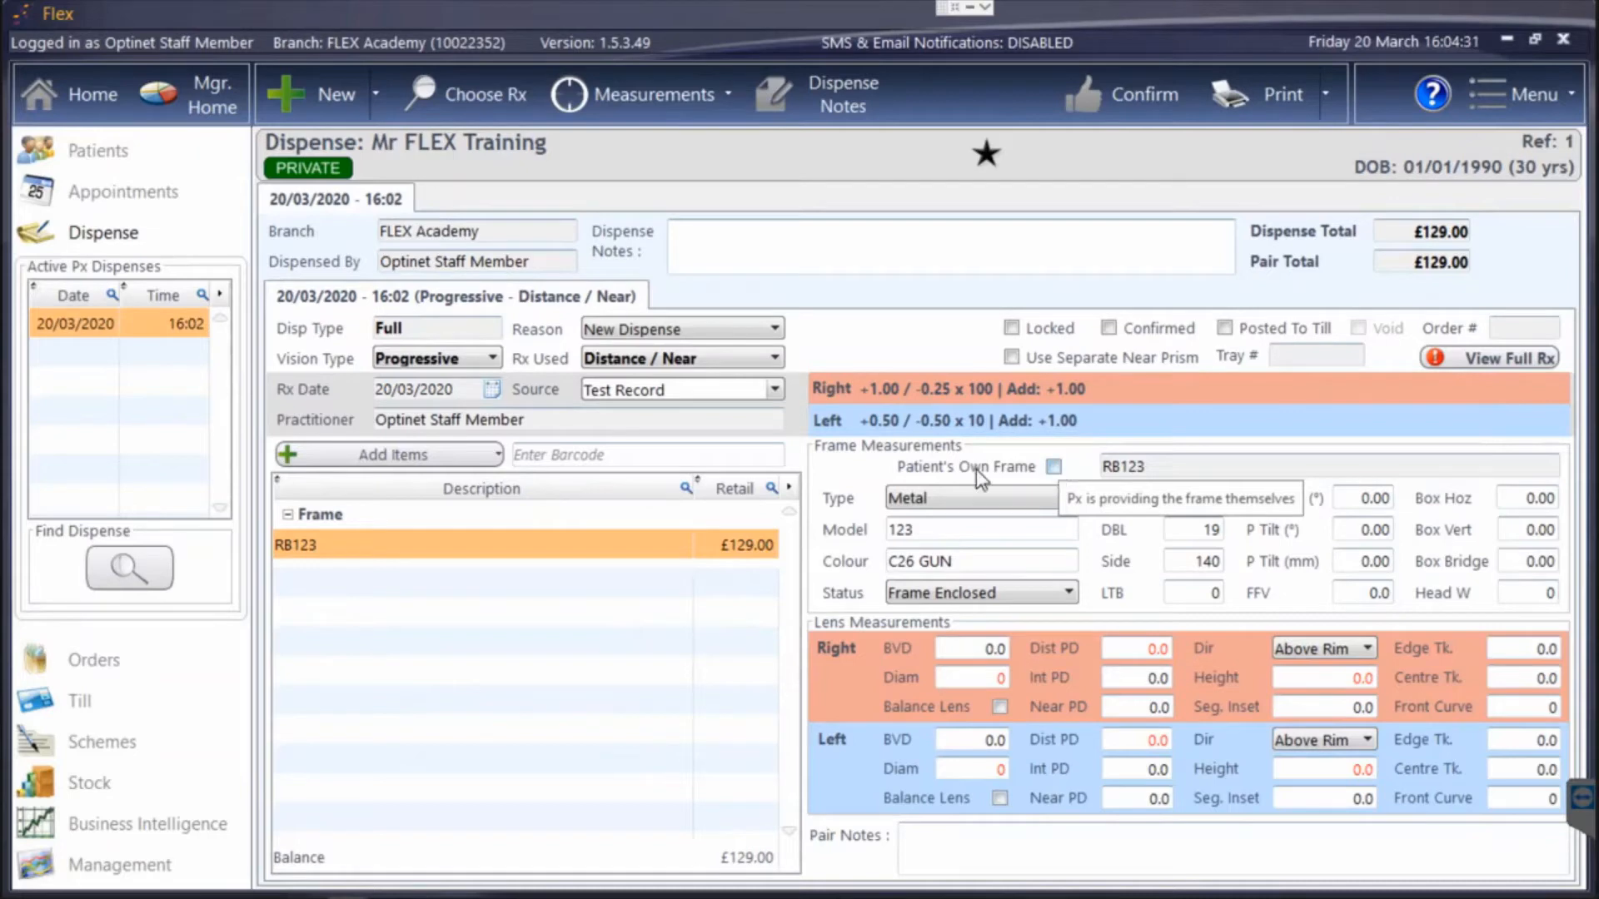
left_click(429, 367)
left_click(416, 377)
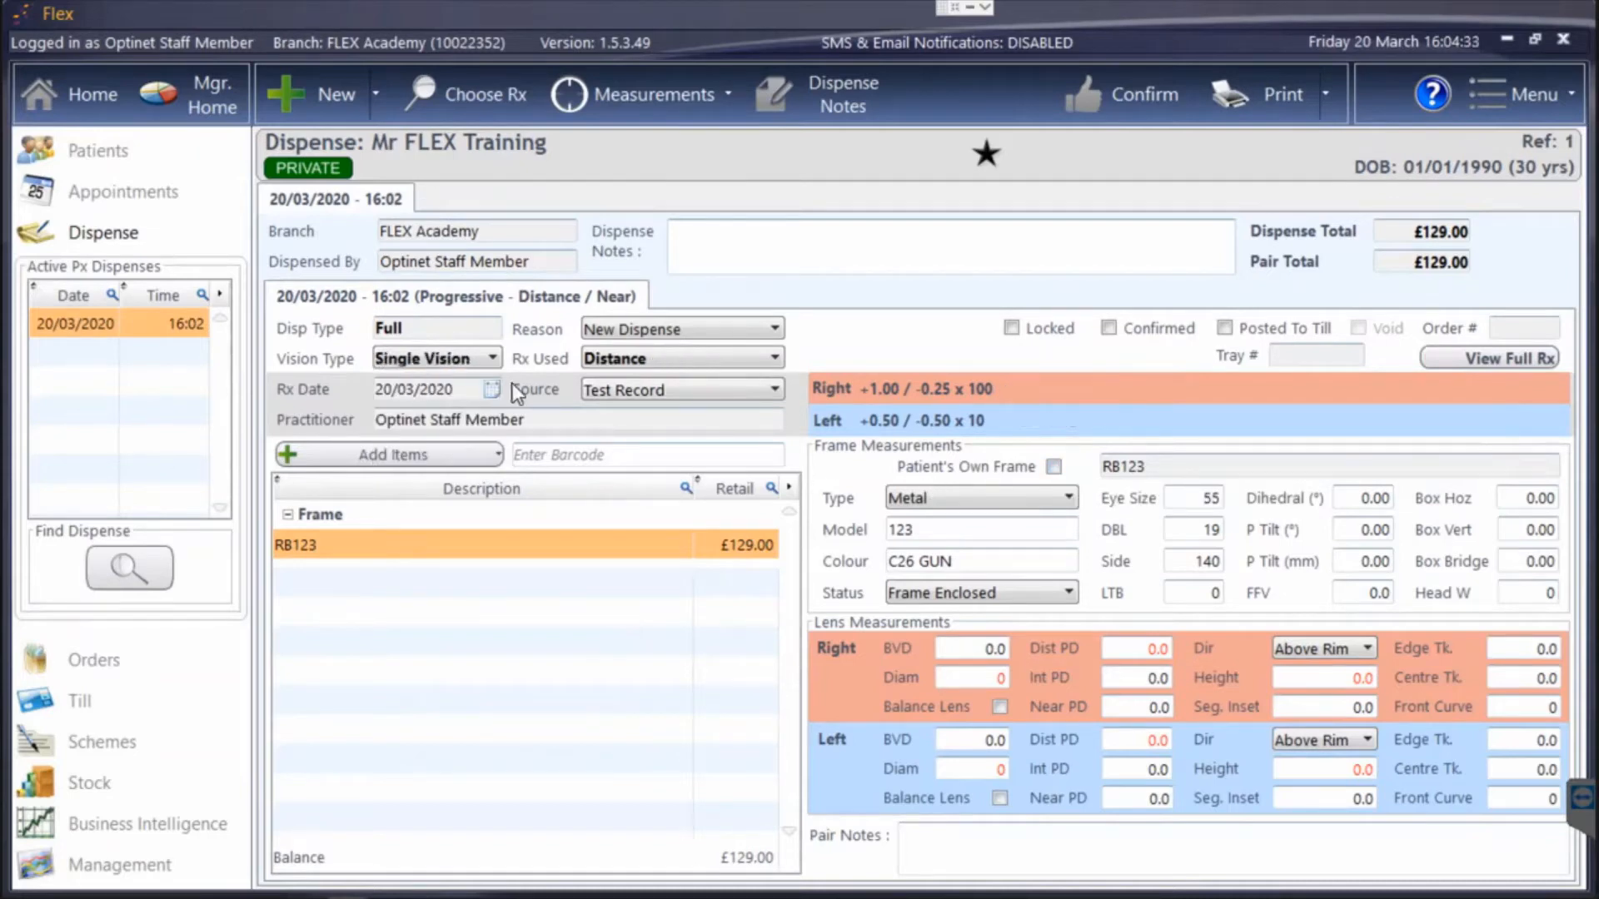
Open the lens search for the dispense, filter it by supplier Essilor, and switch the filter to FLEX.
left_click(391, 454)
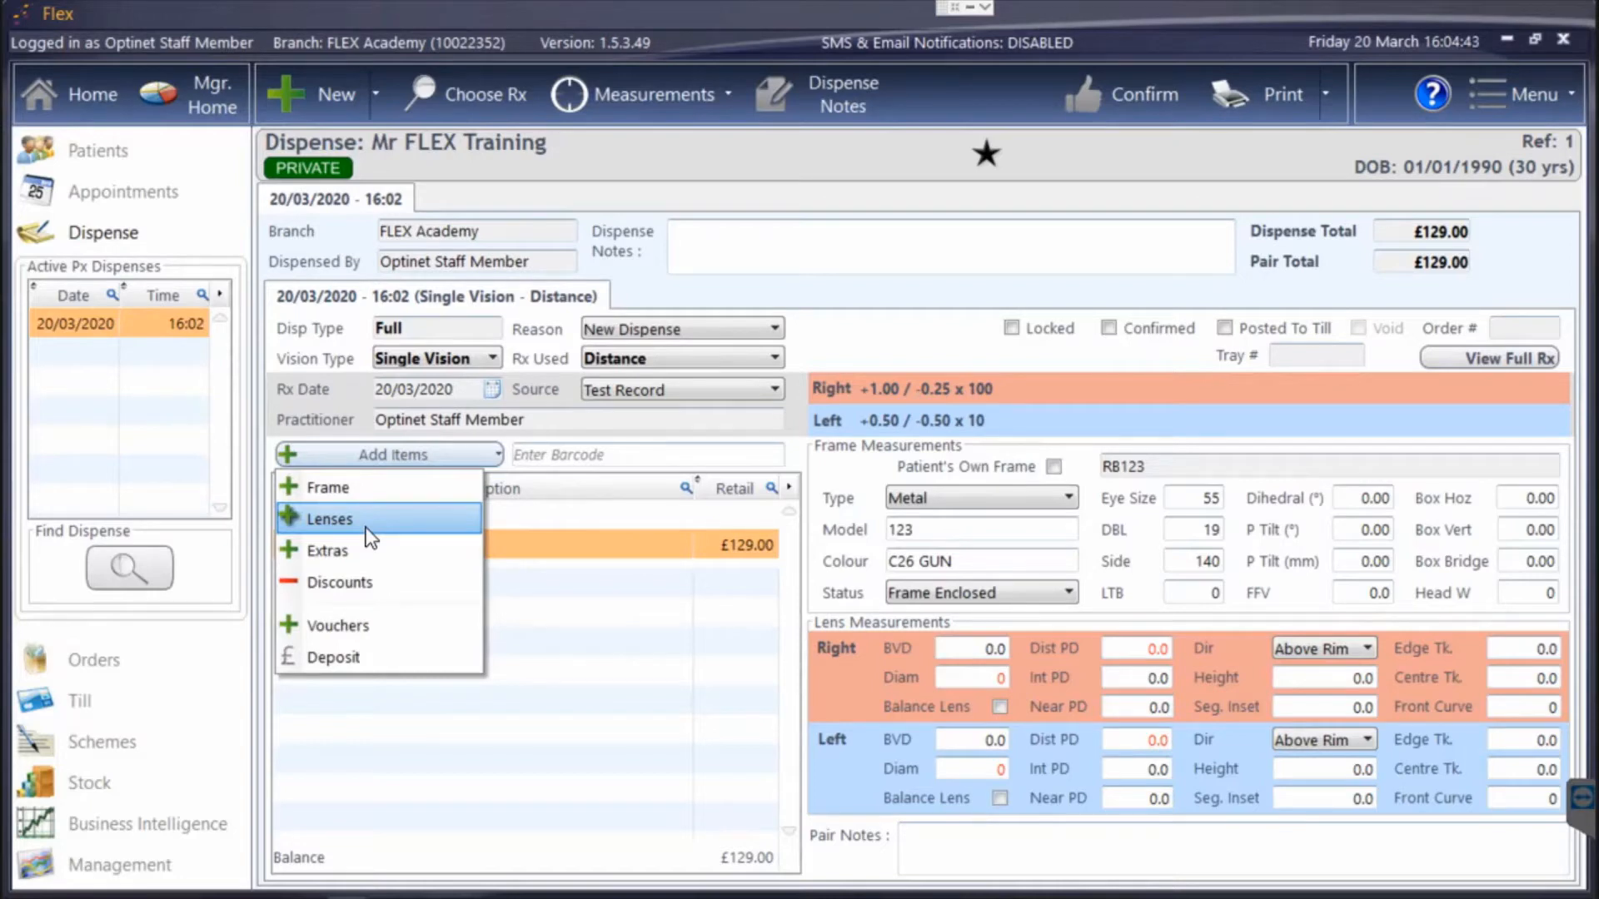
left_click(367, 529)
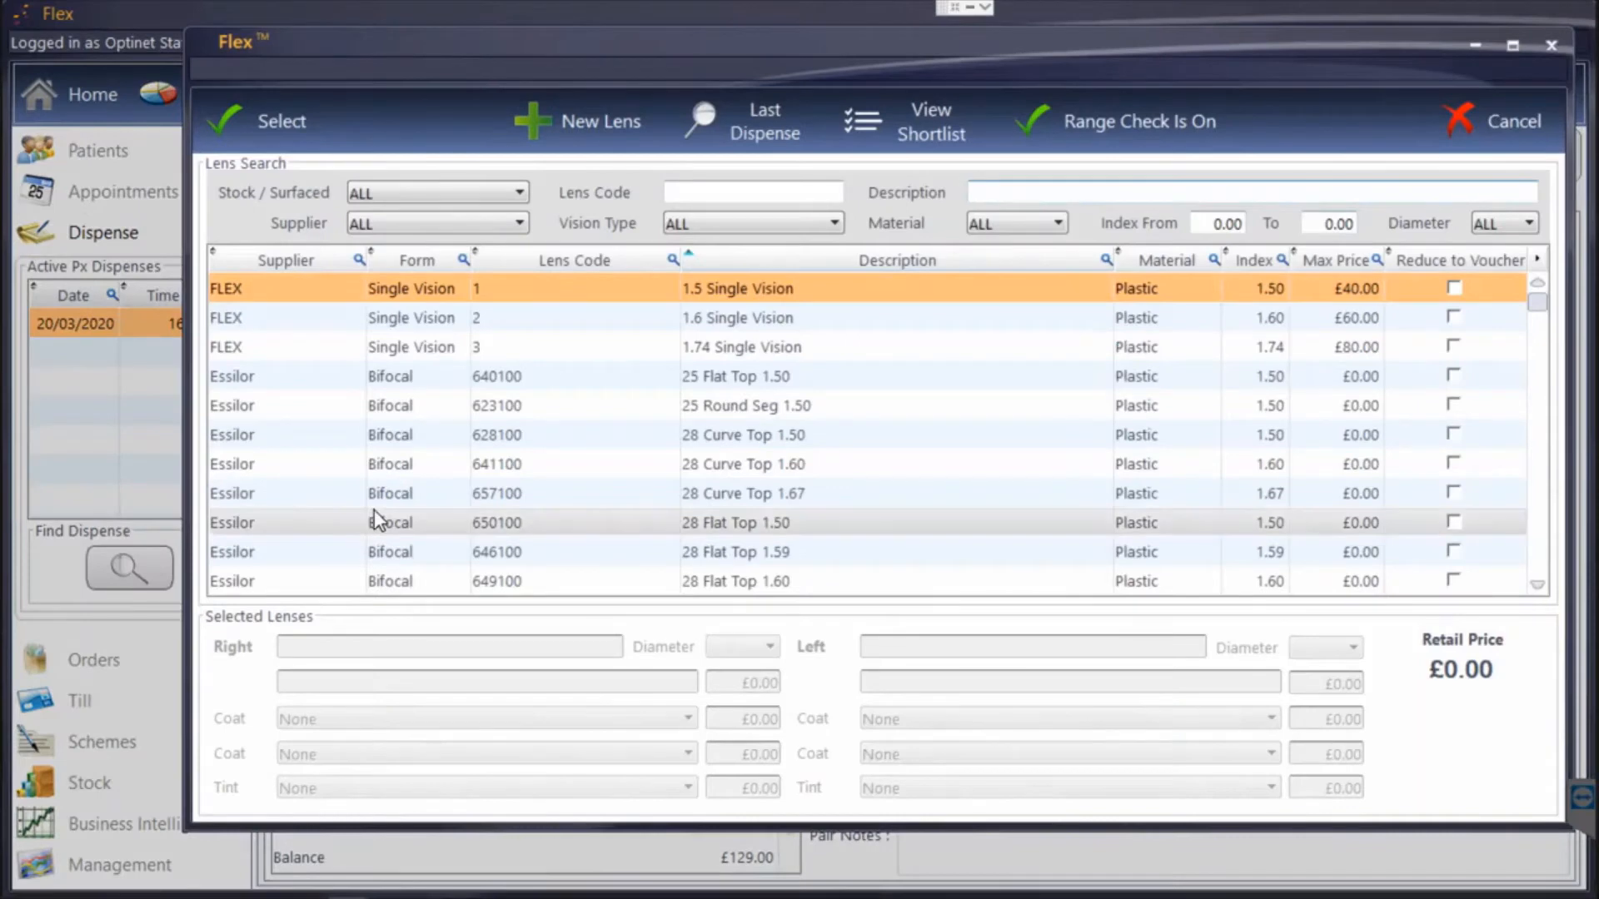
left_click(428, 226)
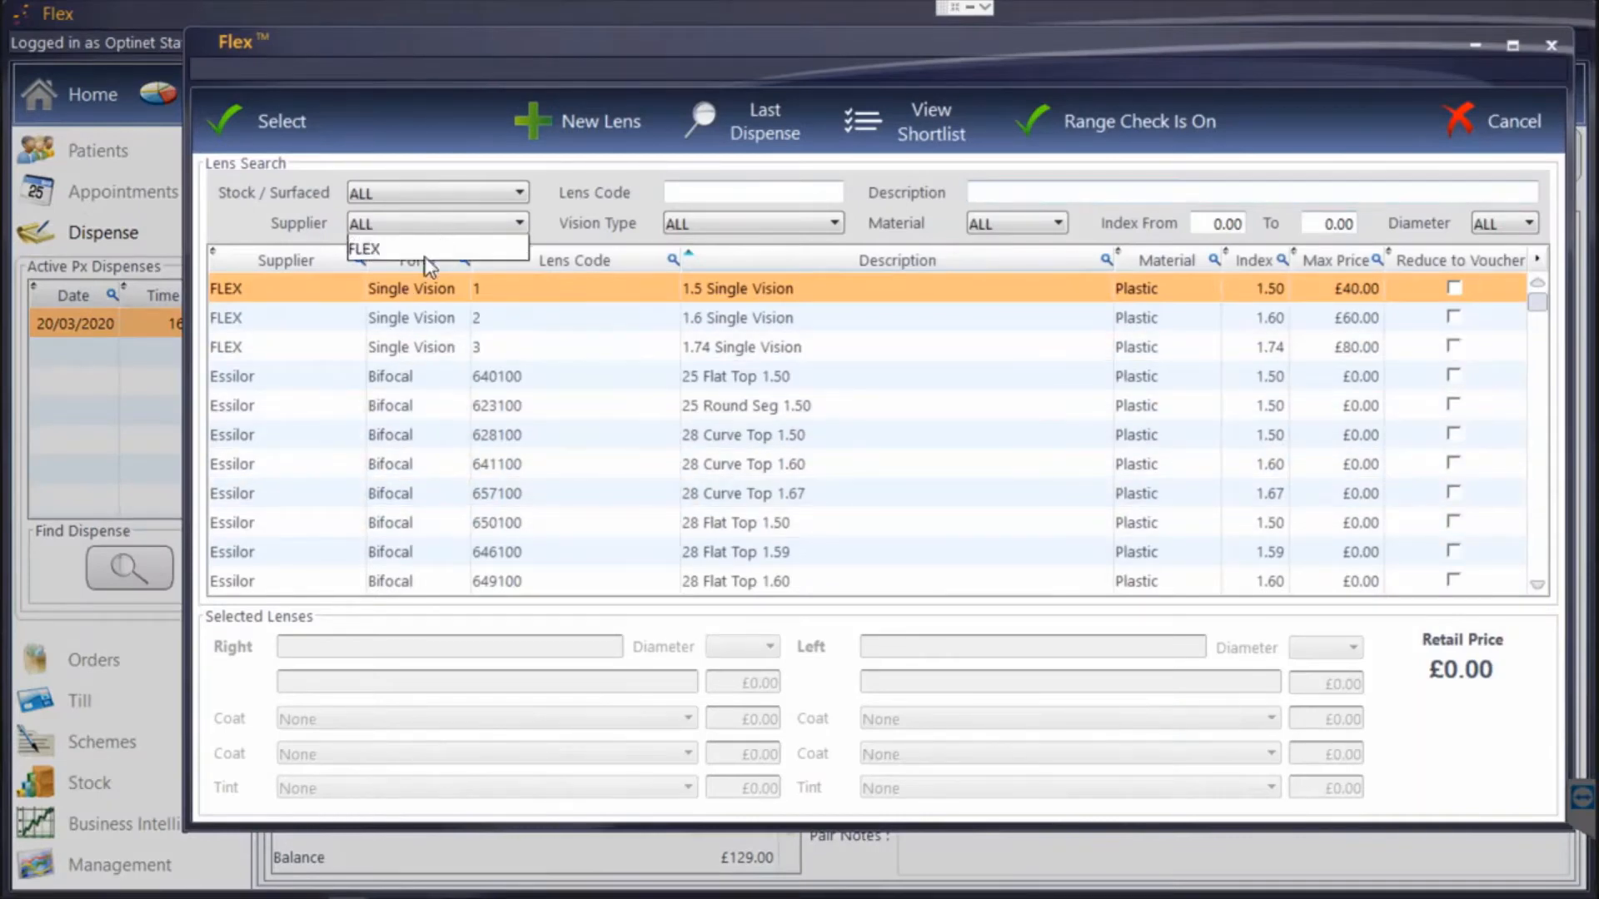
left_click(421, 274)
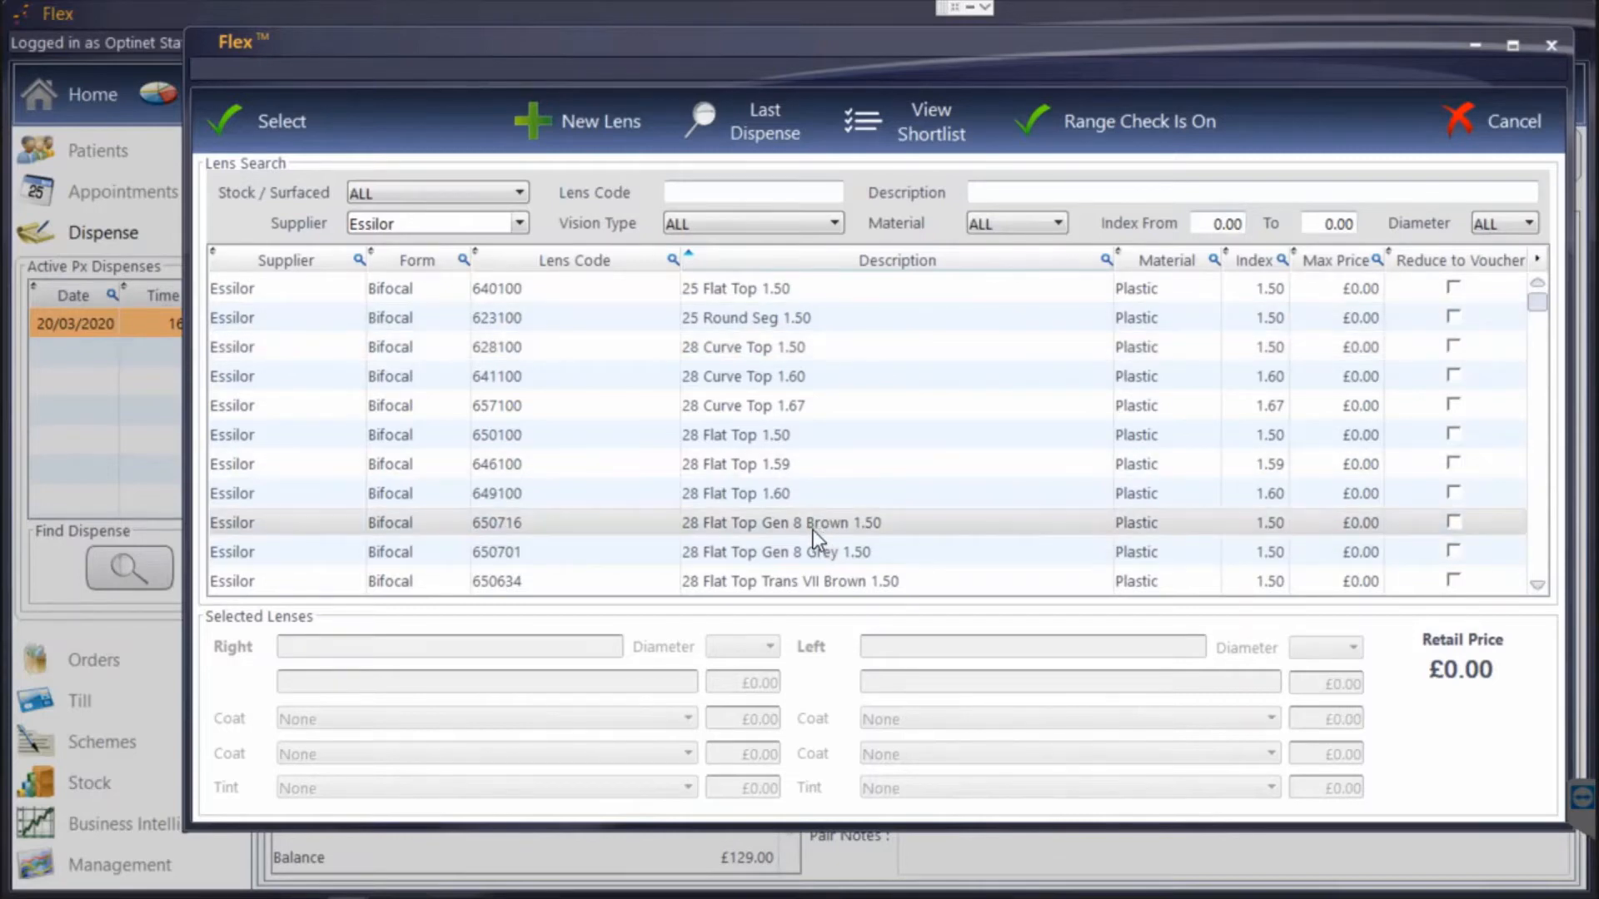
left_click(458, 227)
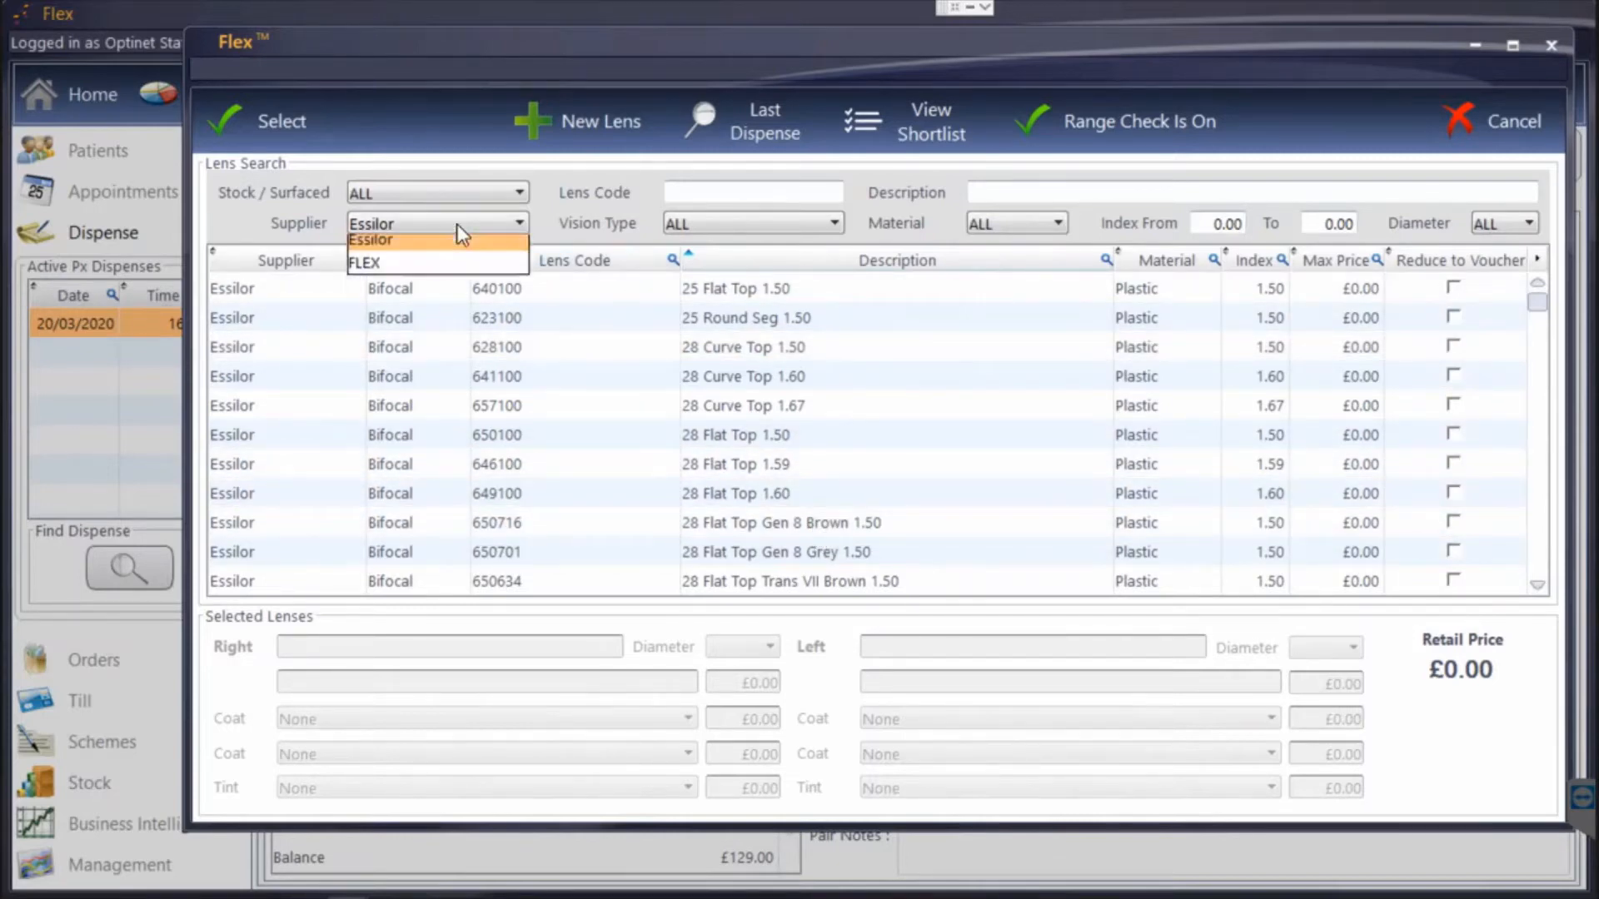
left_click(434, 295)
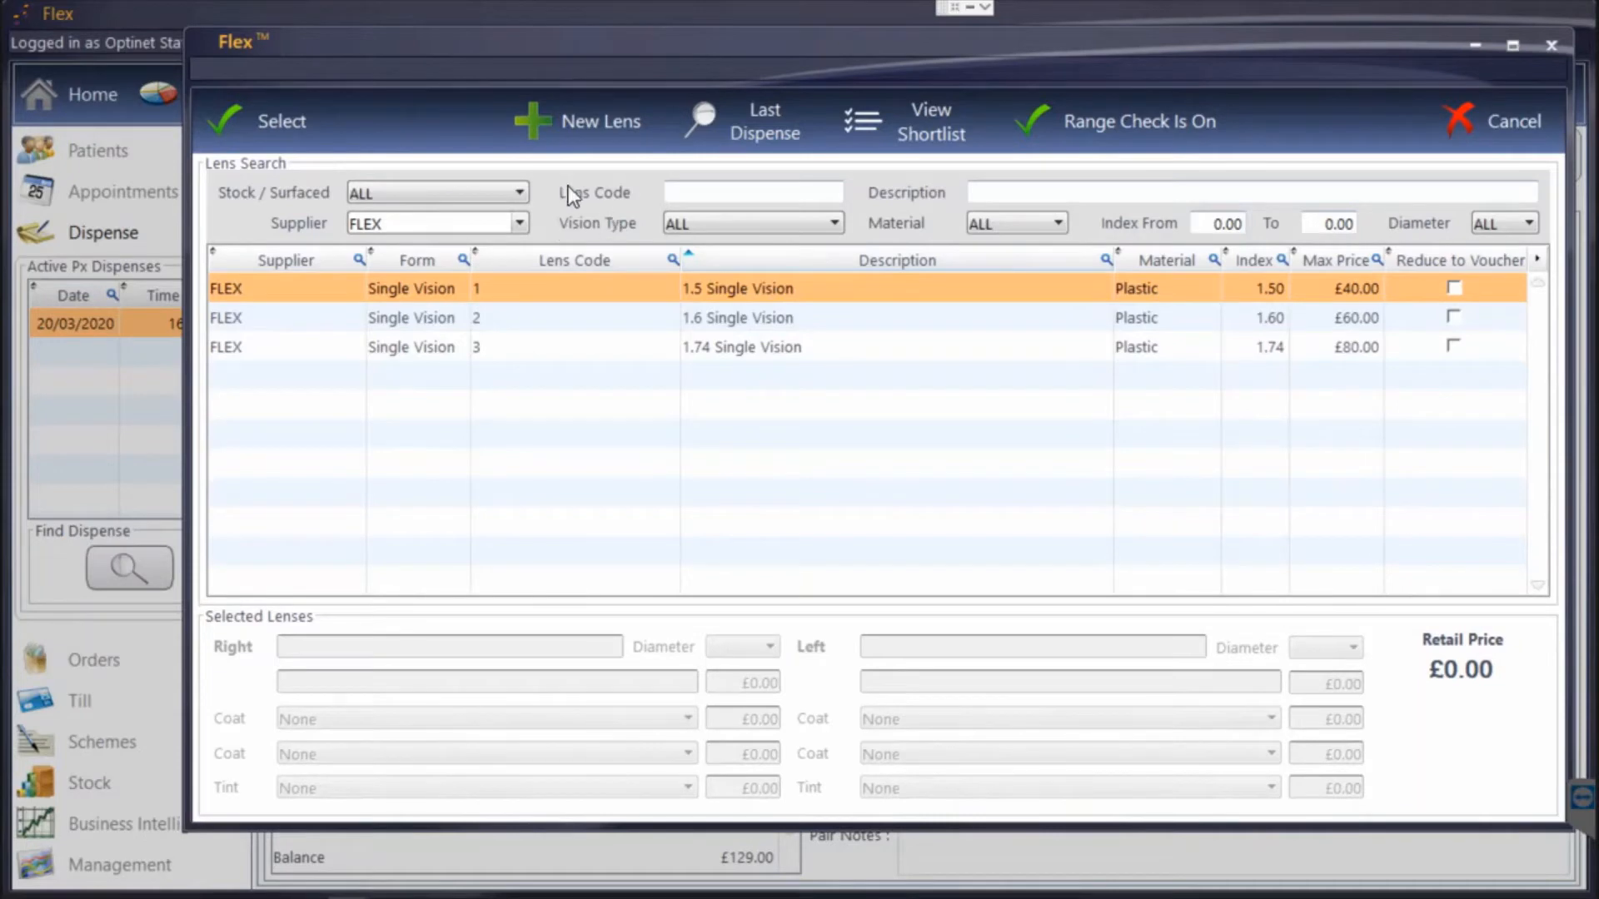
Check the vision type filter options, and choose the FLEX 1.5 Single Vision lens for both eyes.
left_click(691, 225)
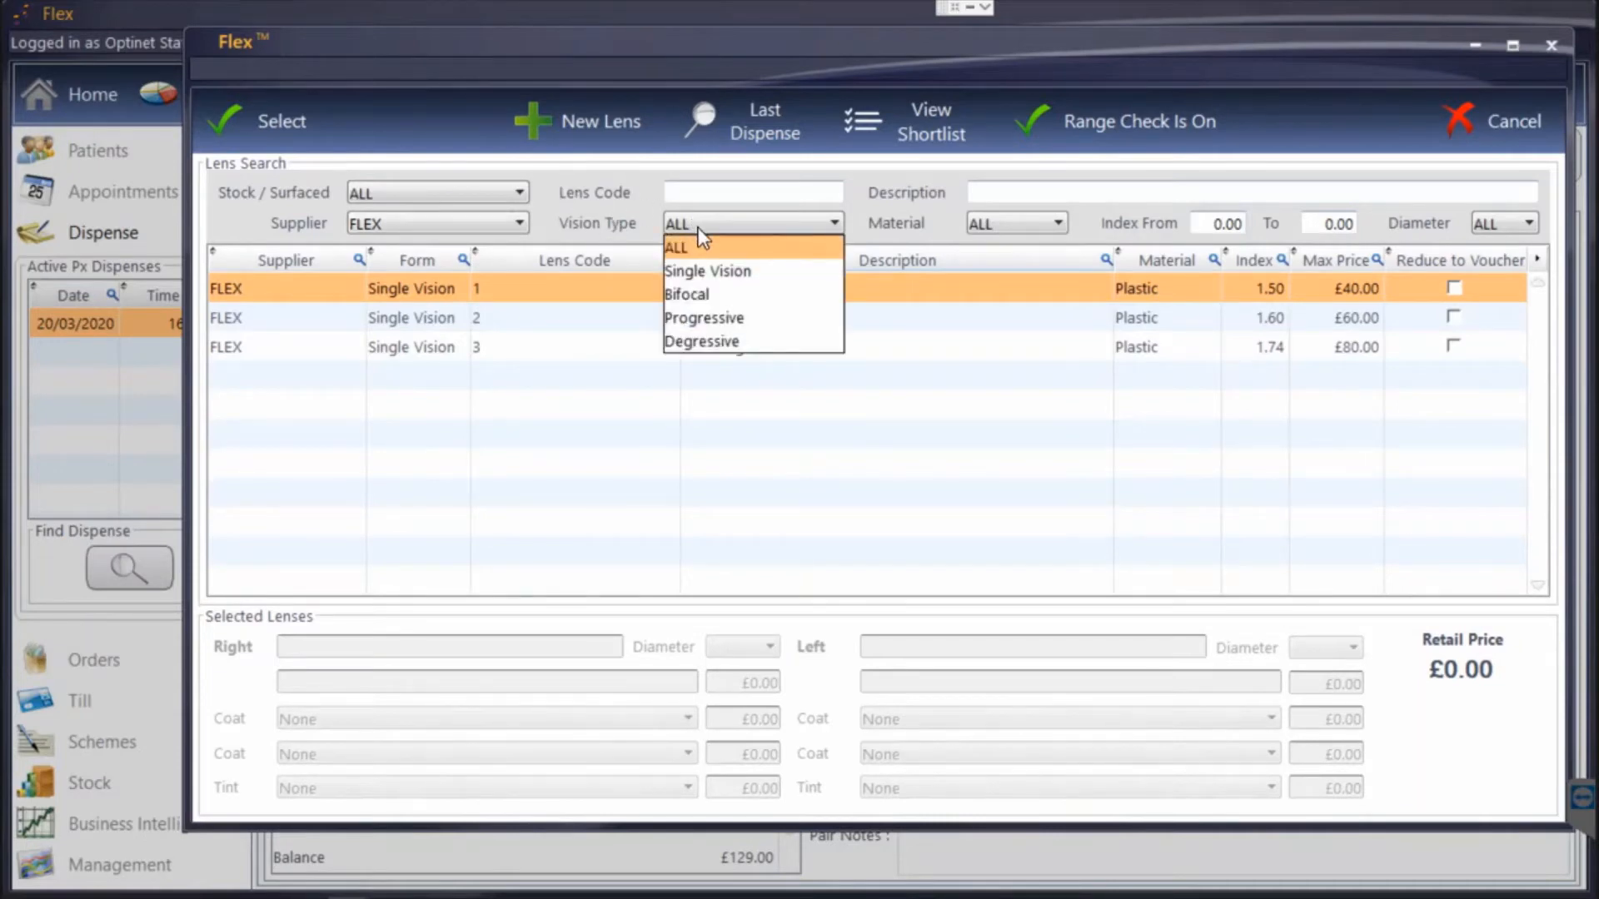
left_click(698, 227)
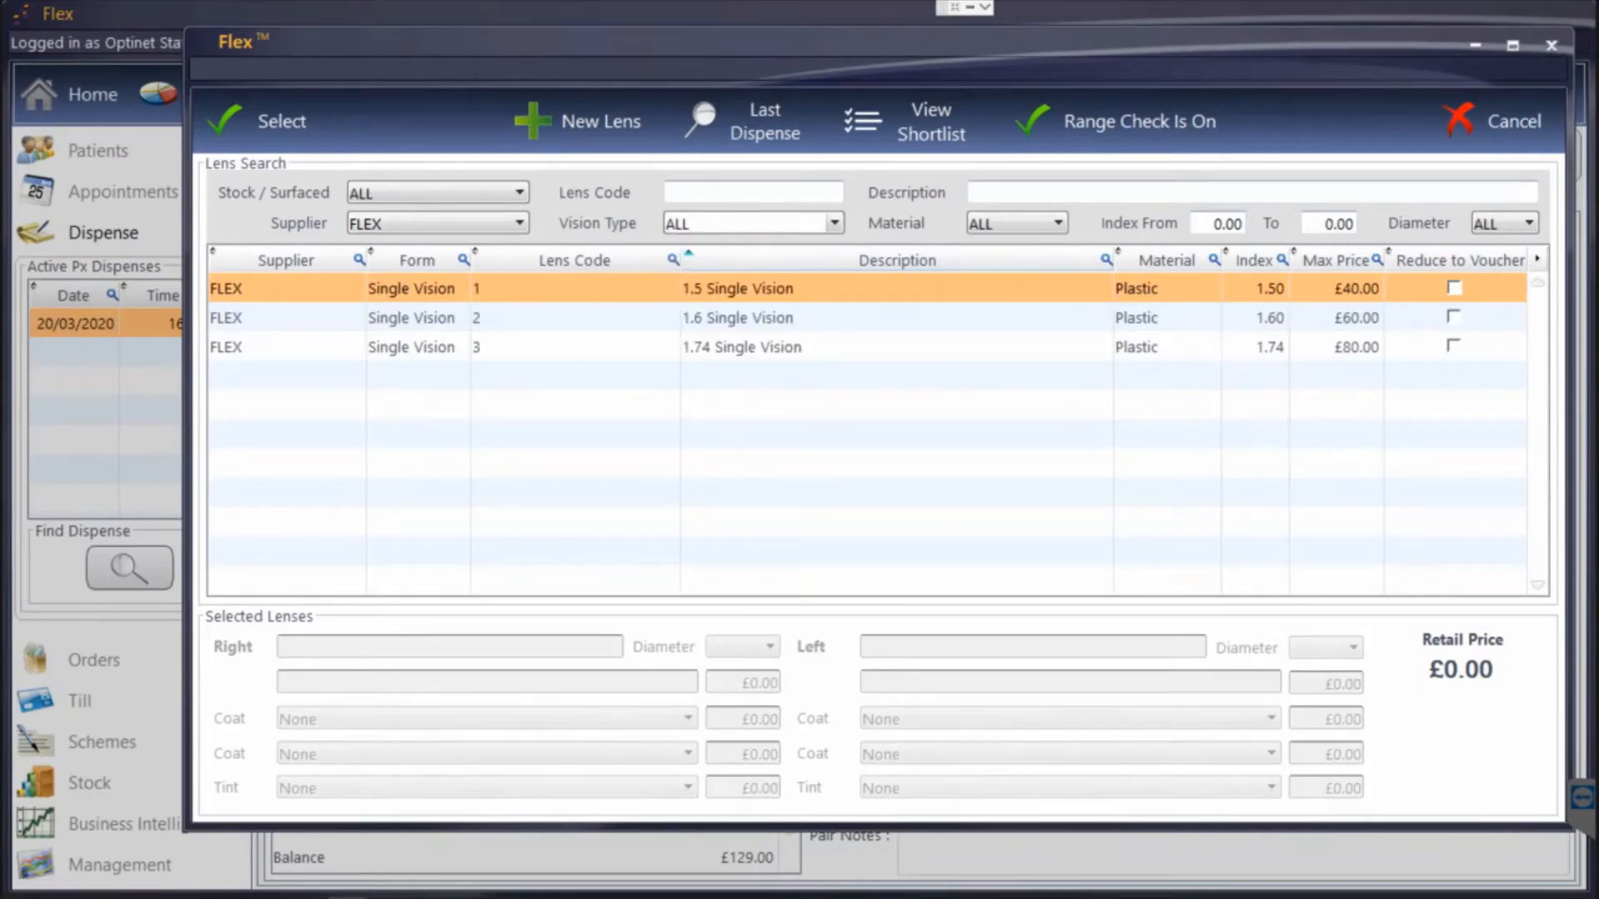
left_click(699, 192)
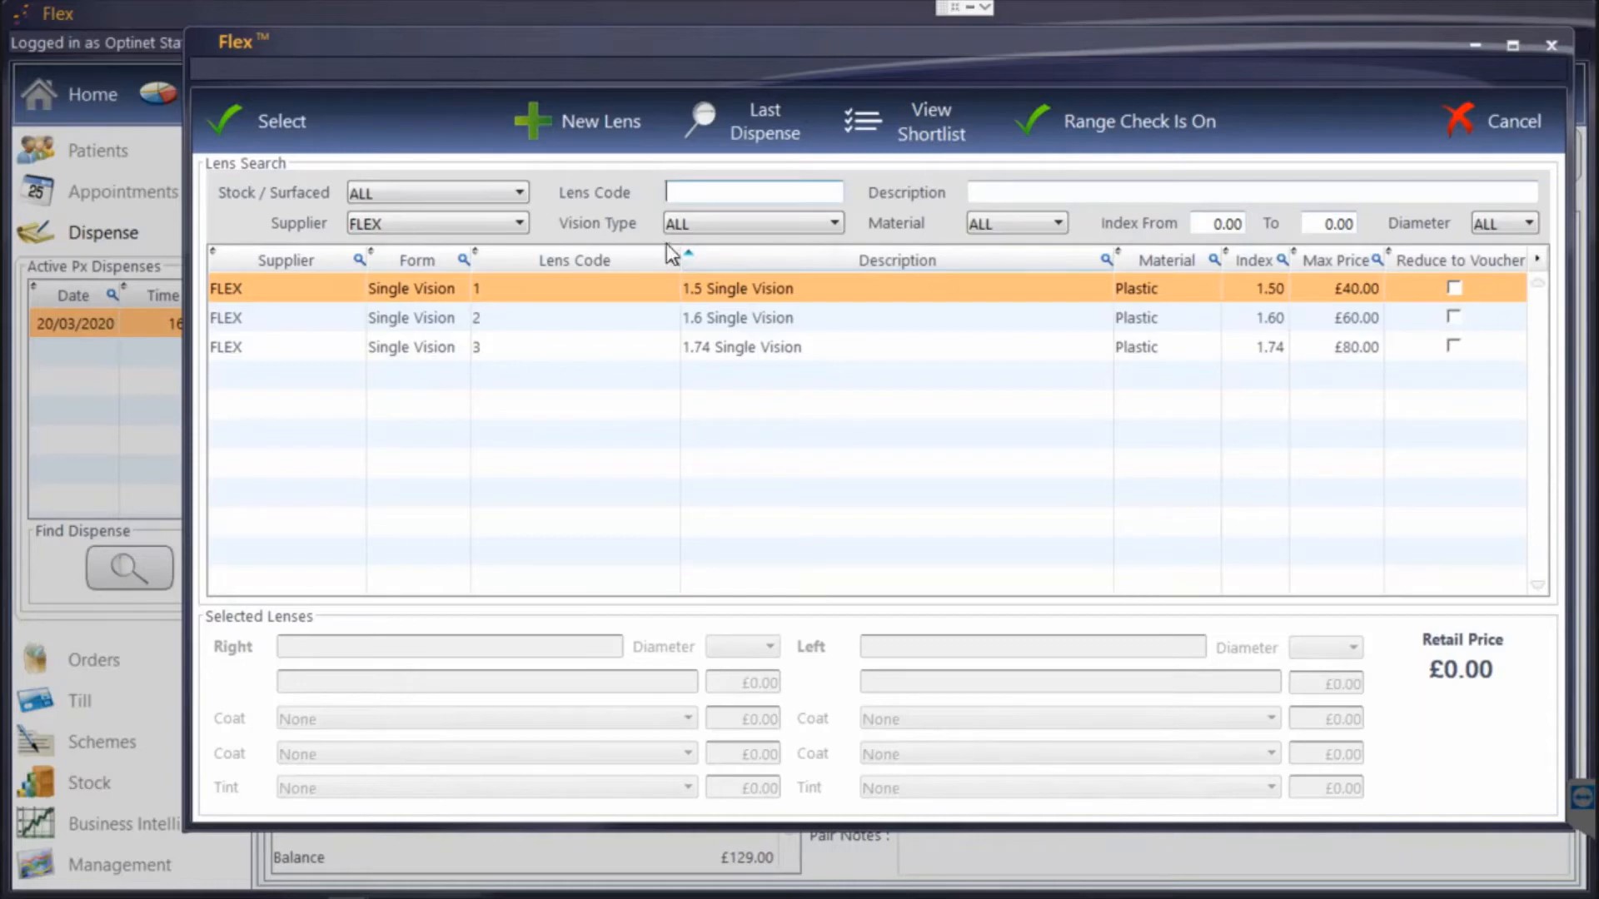
left_click(581, 292)
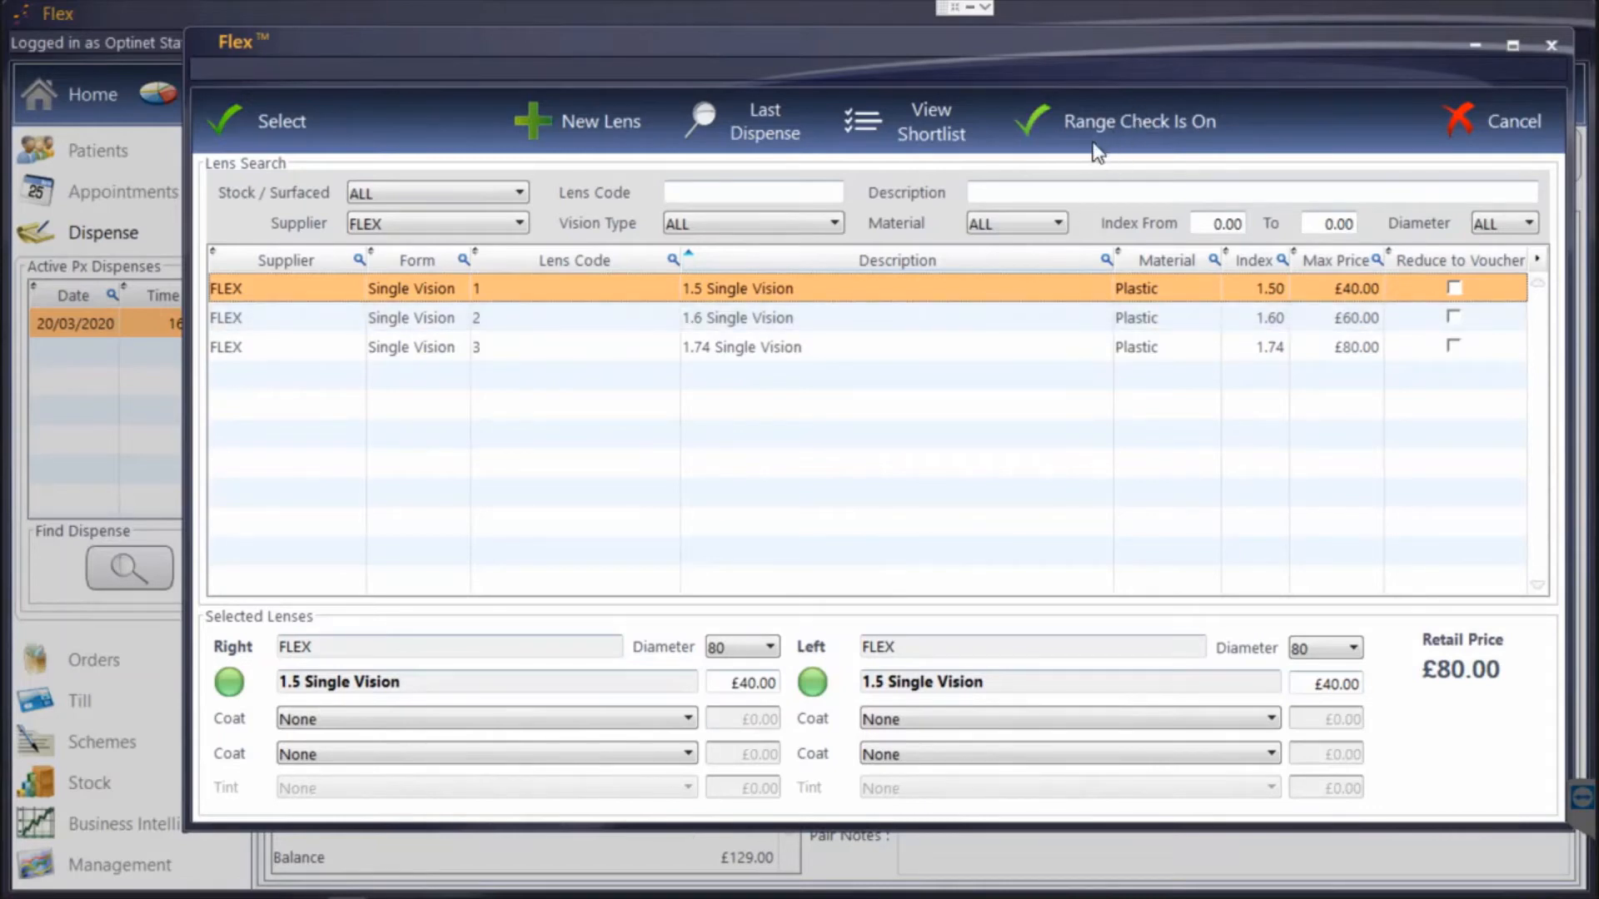
Switch the lens range check off and on again, and set the first coating of both lenses to MAR.
left_click(1116, 116)
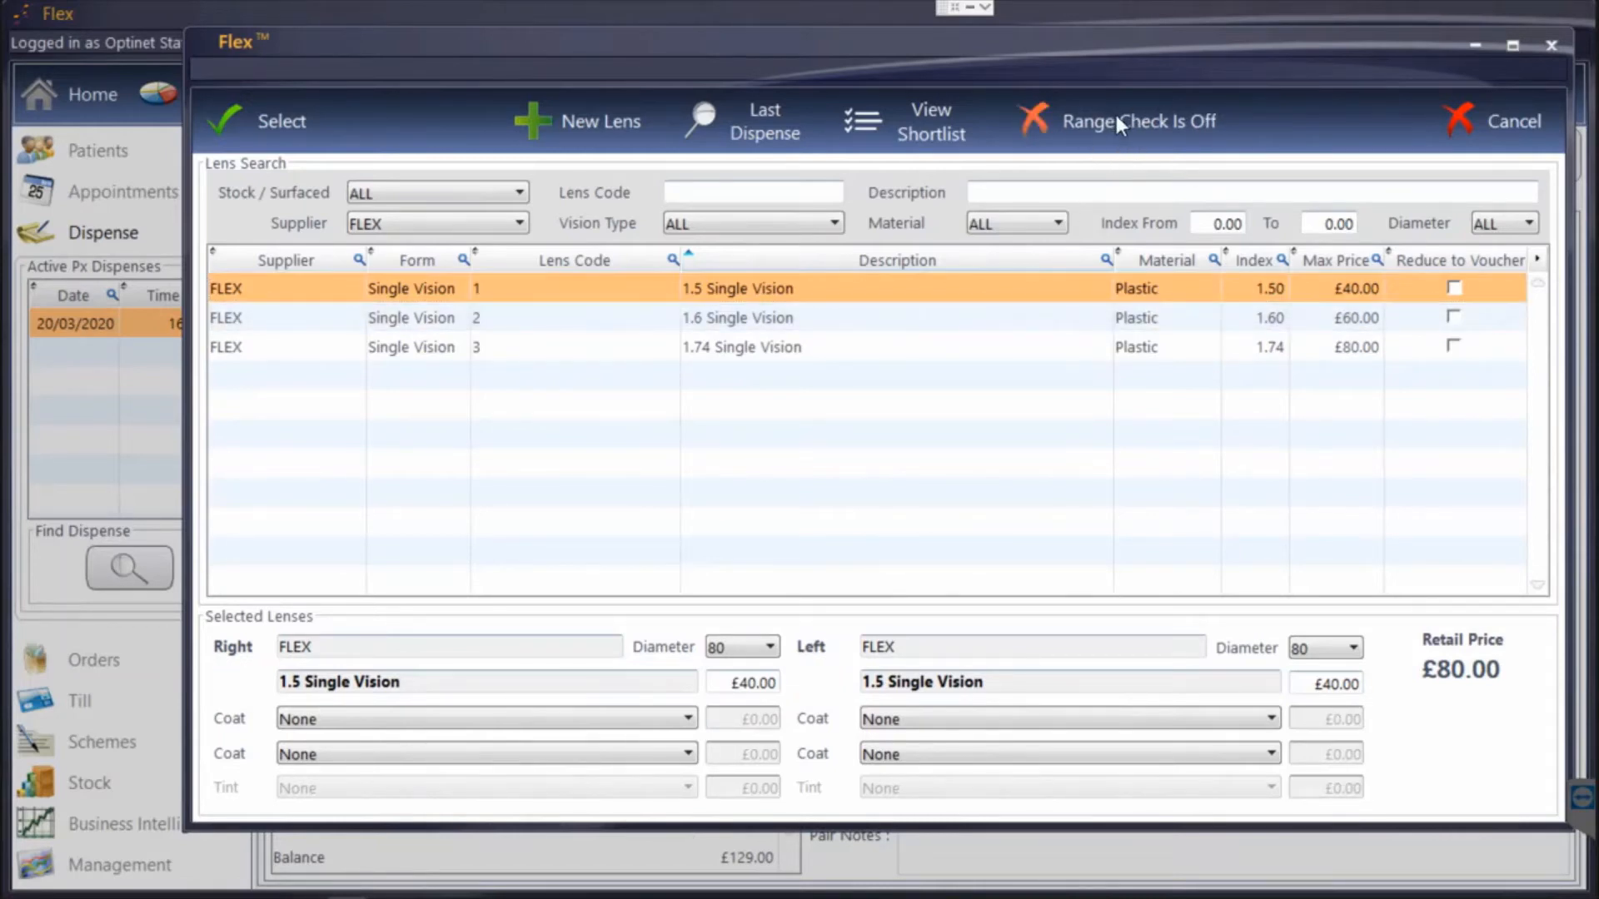
left_click(1115, 114)
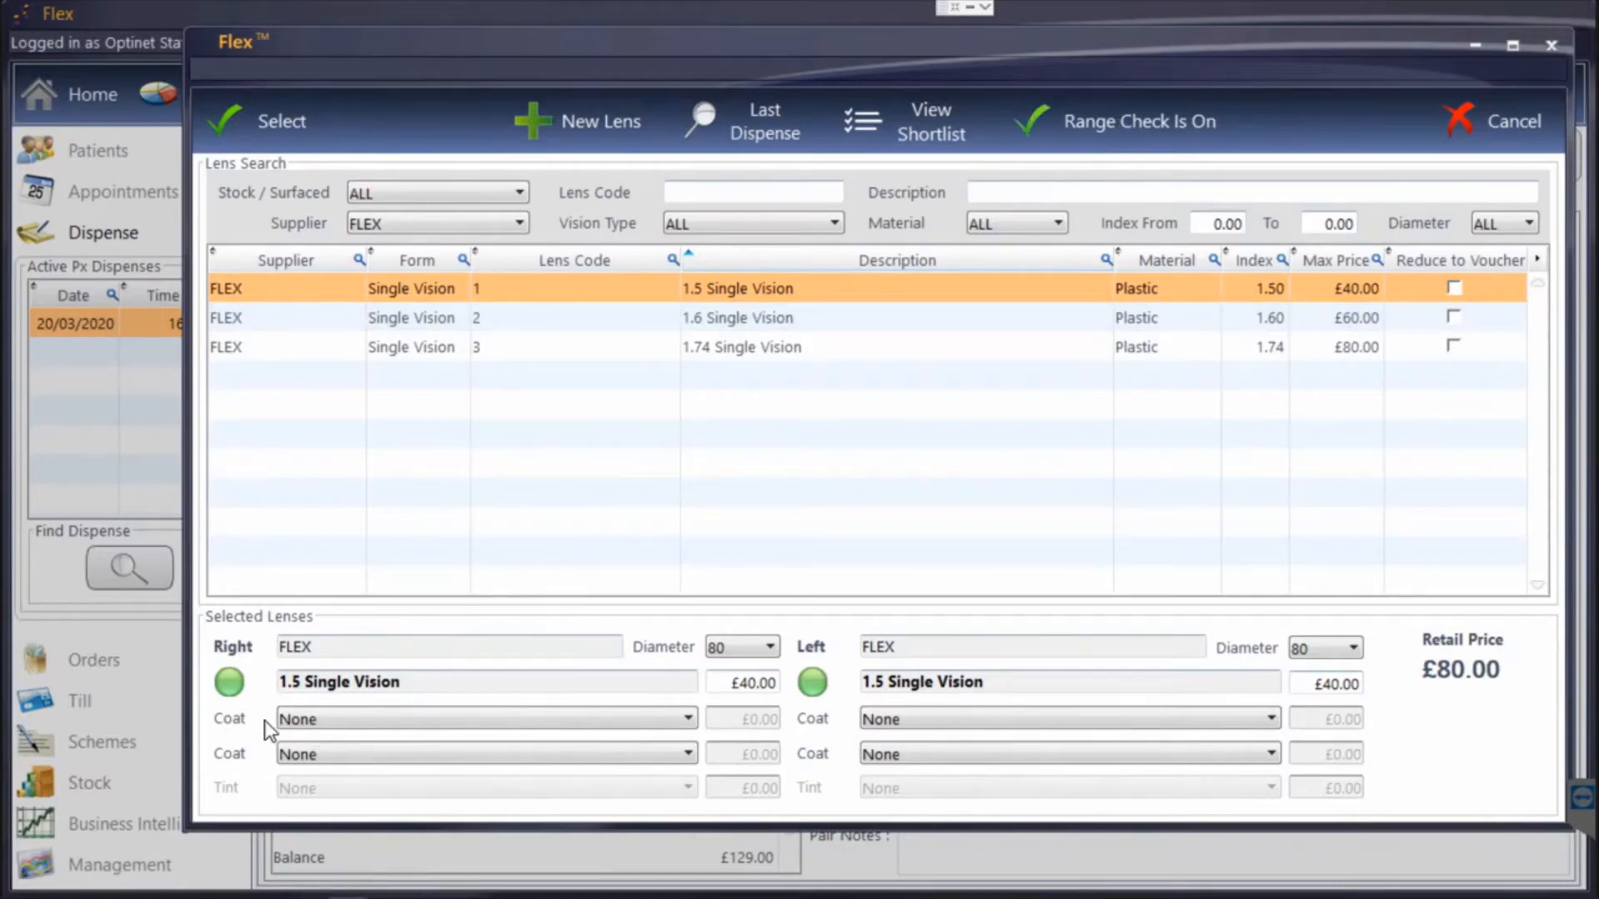
left_click(326, 721)
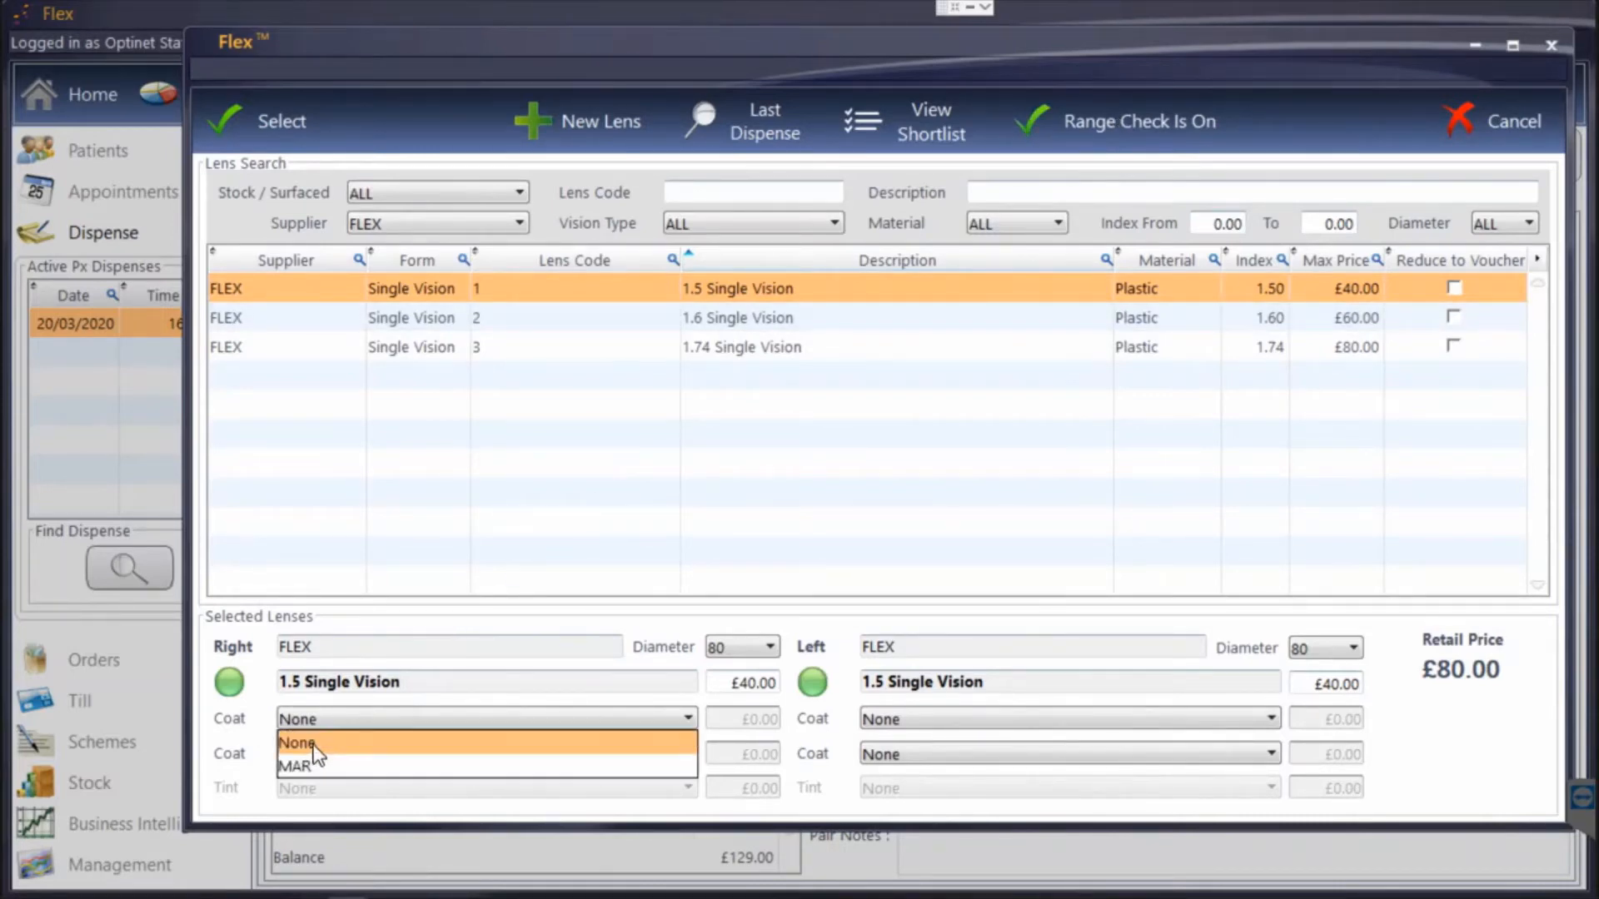
left_click(316, 763)
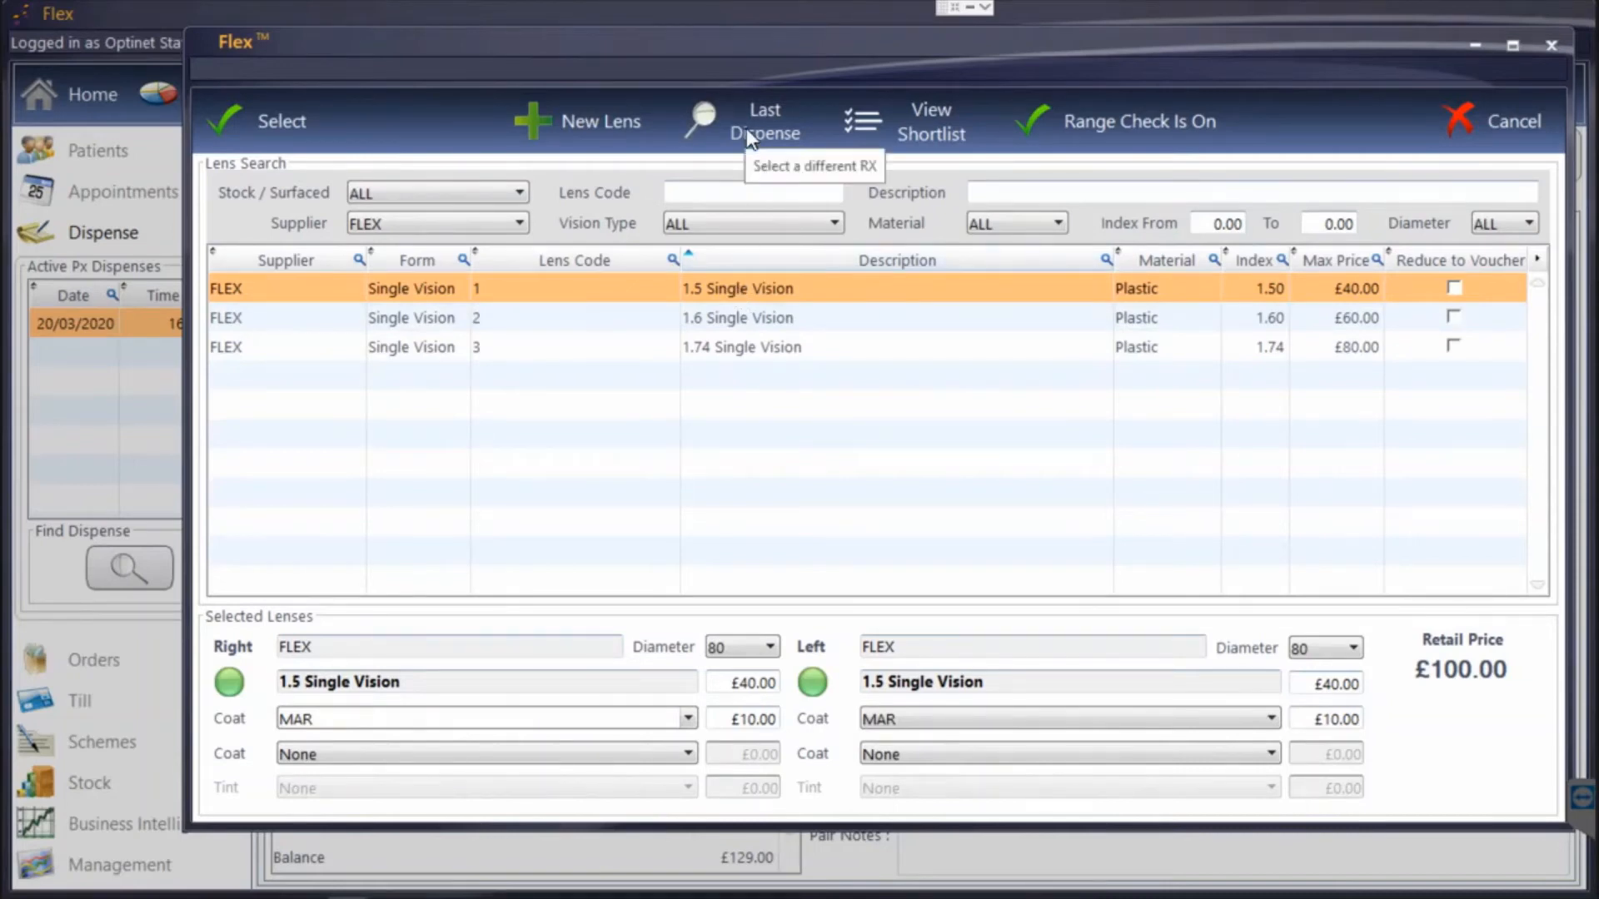
Add the FLEX 1.5, 1.6 and 1.74 Single Vision lenses to the shortlist for both eyes.
right_click(730, 295)
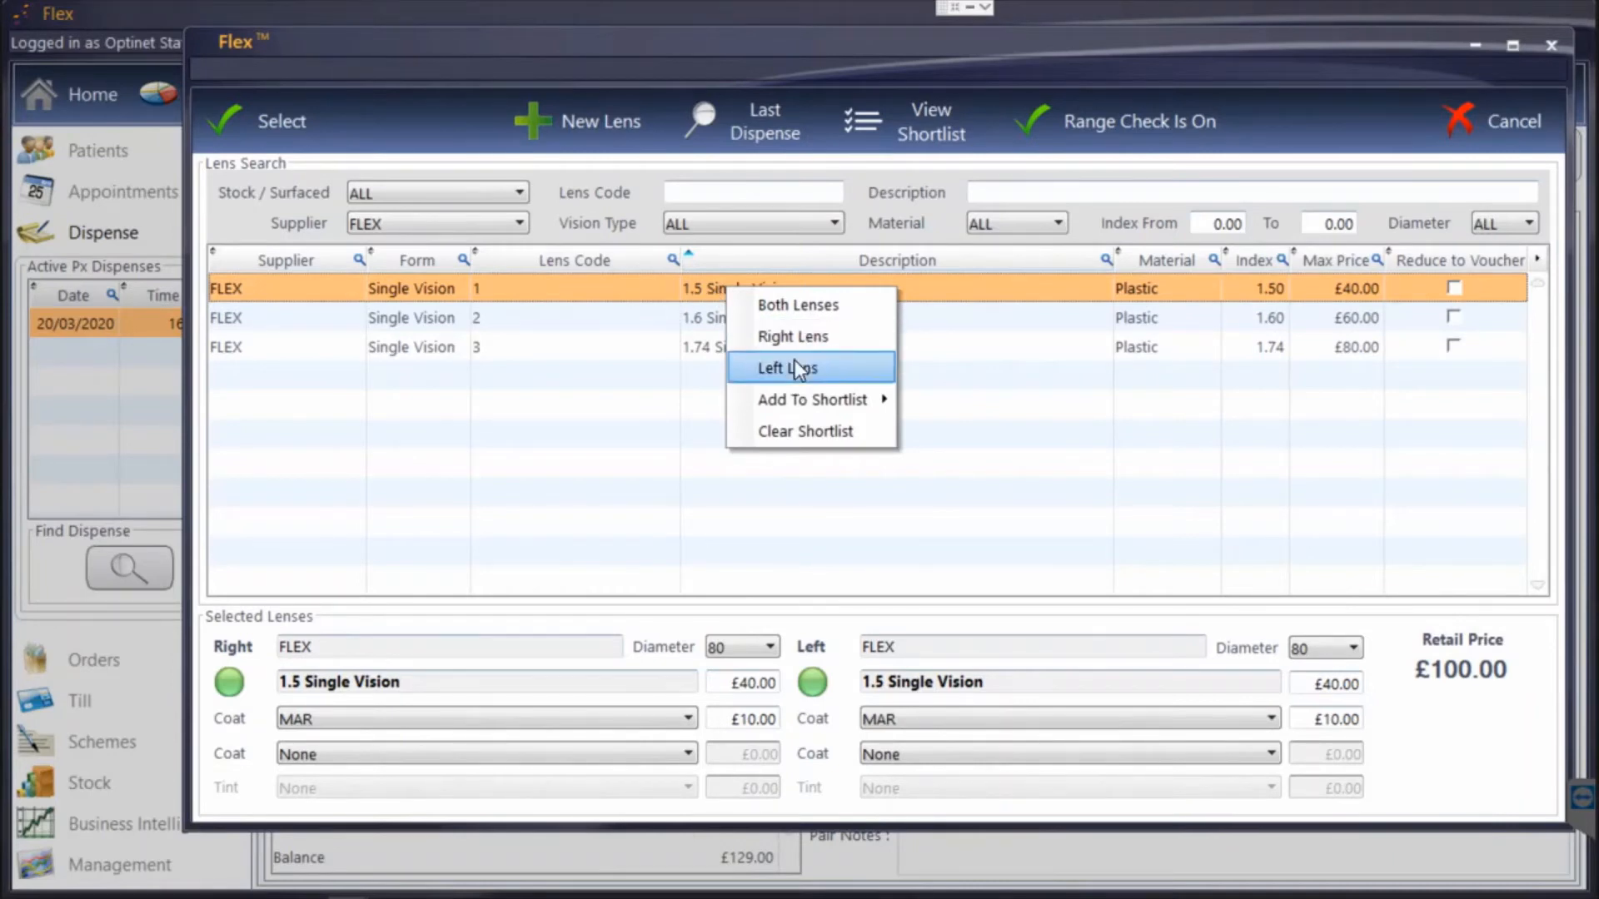
mouse_move(814, 400)
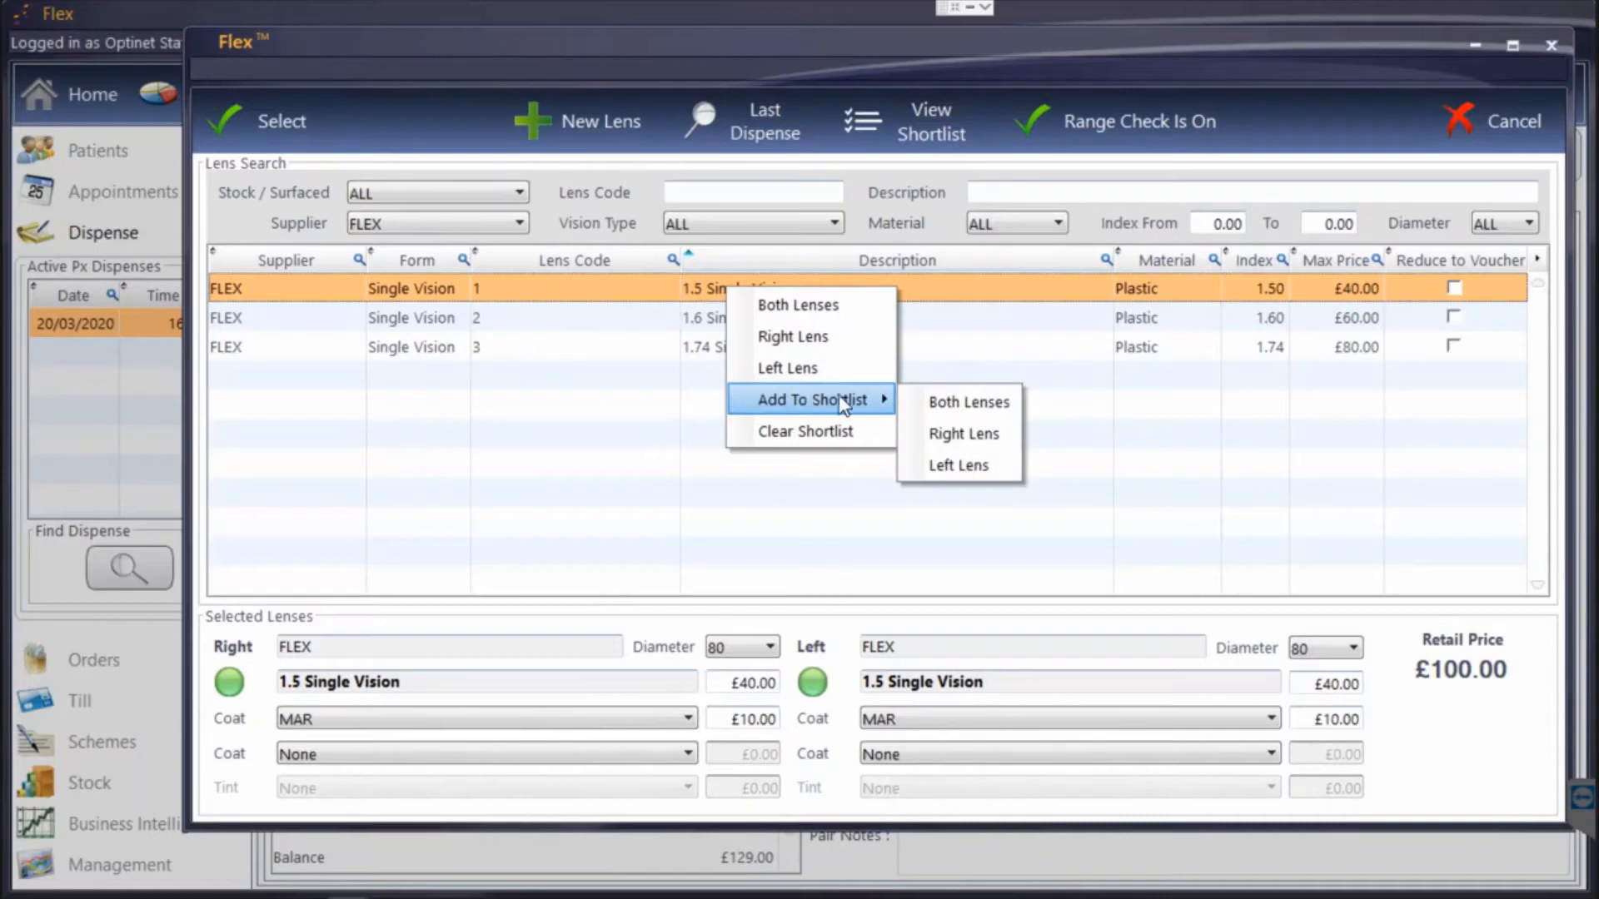
left_click(950, 408)
left_click(782, 322)
right_click(783, 321)
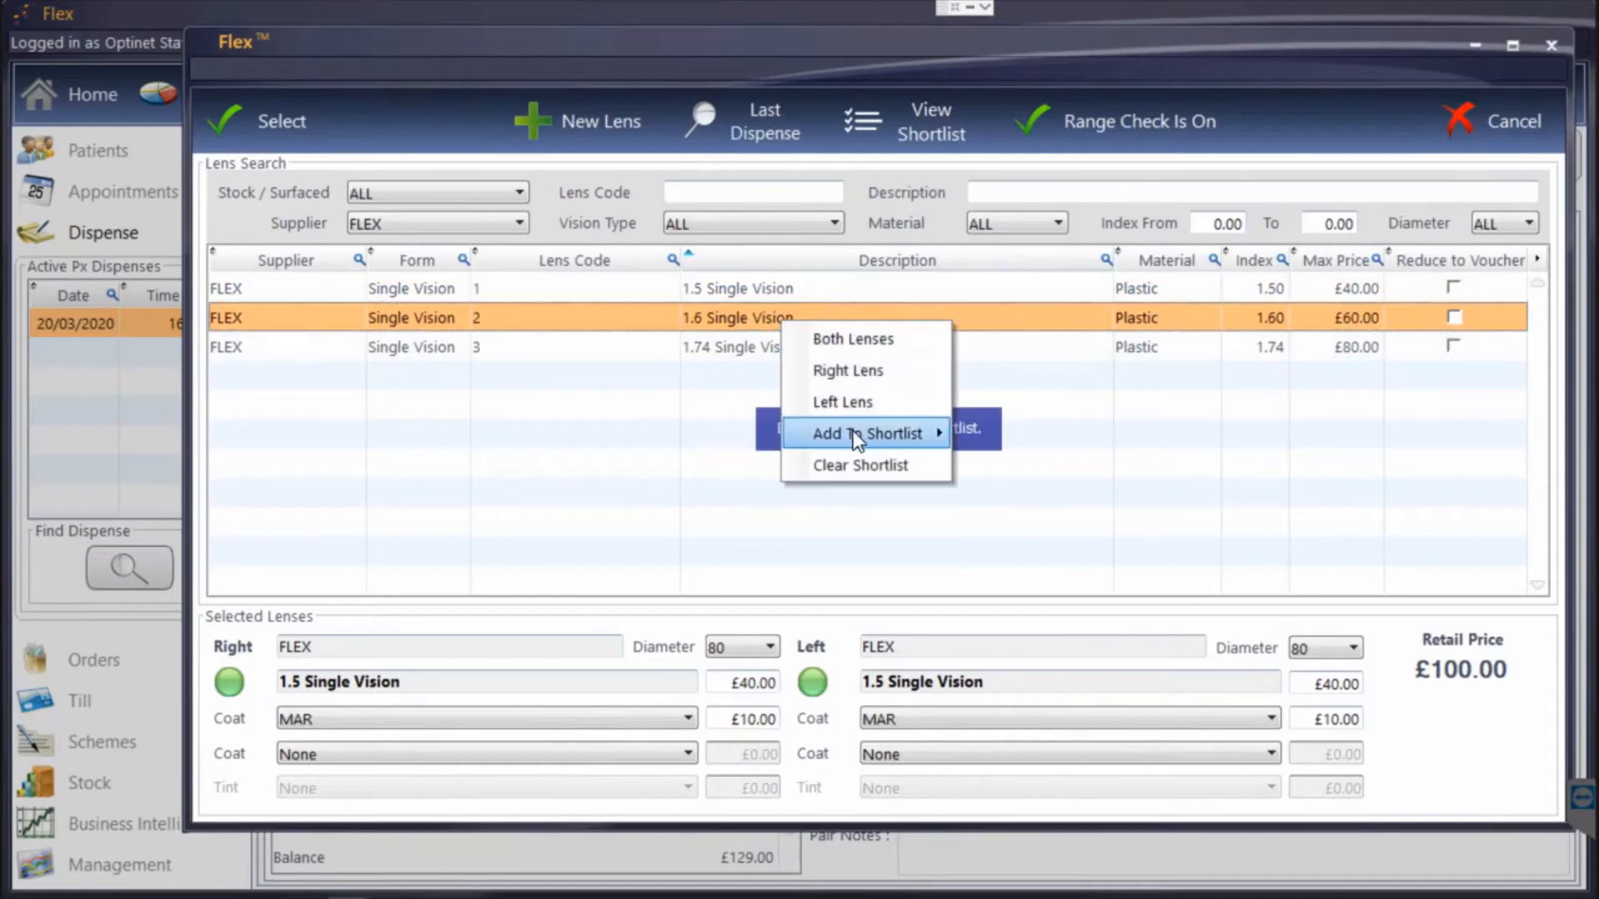
mouse_move(870, 433)
left_click(987, 430)
left_click(756, 348)
right_click(757, 348)
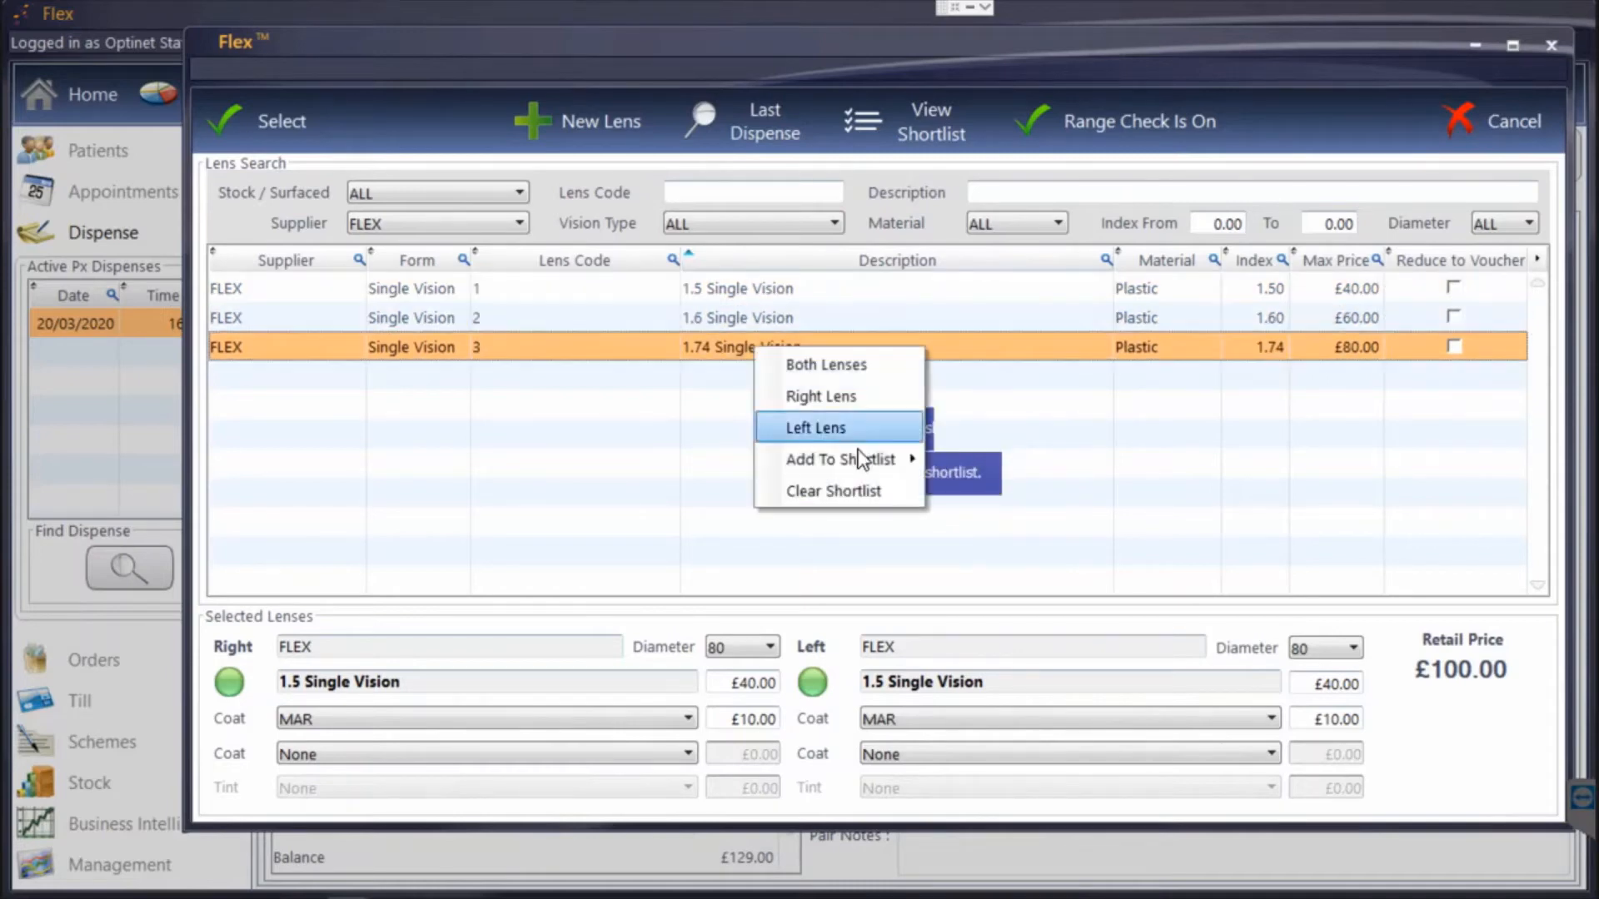
mouse_move(841, 459)
left_click(993, 465)
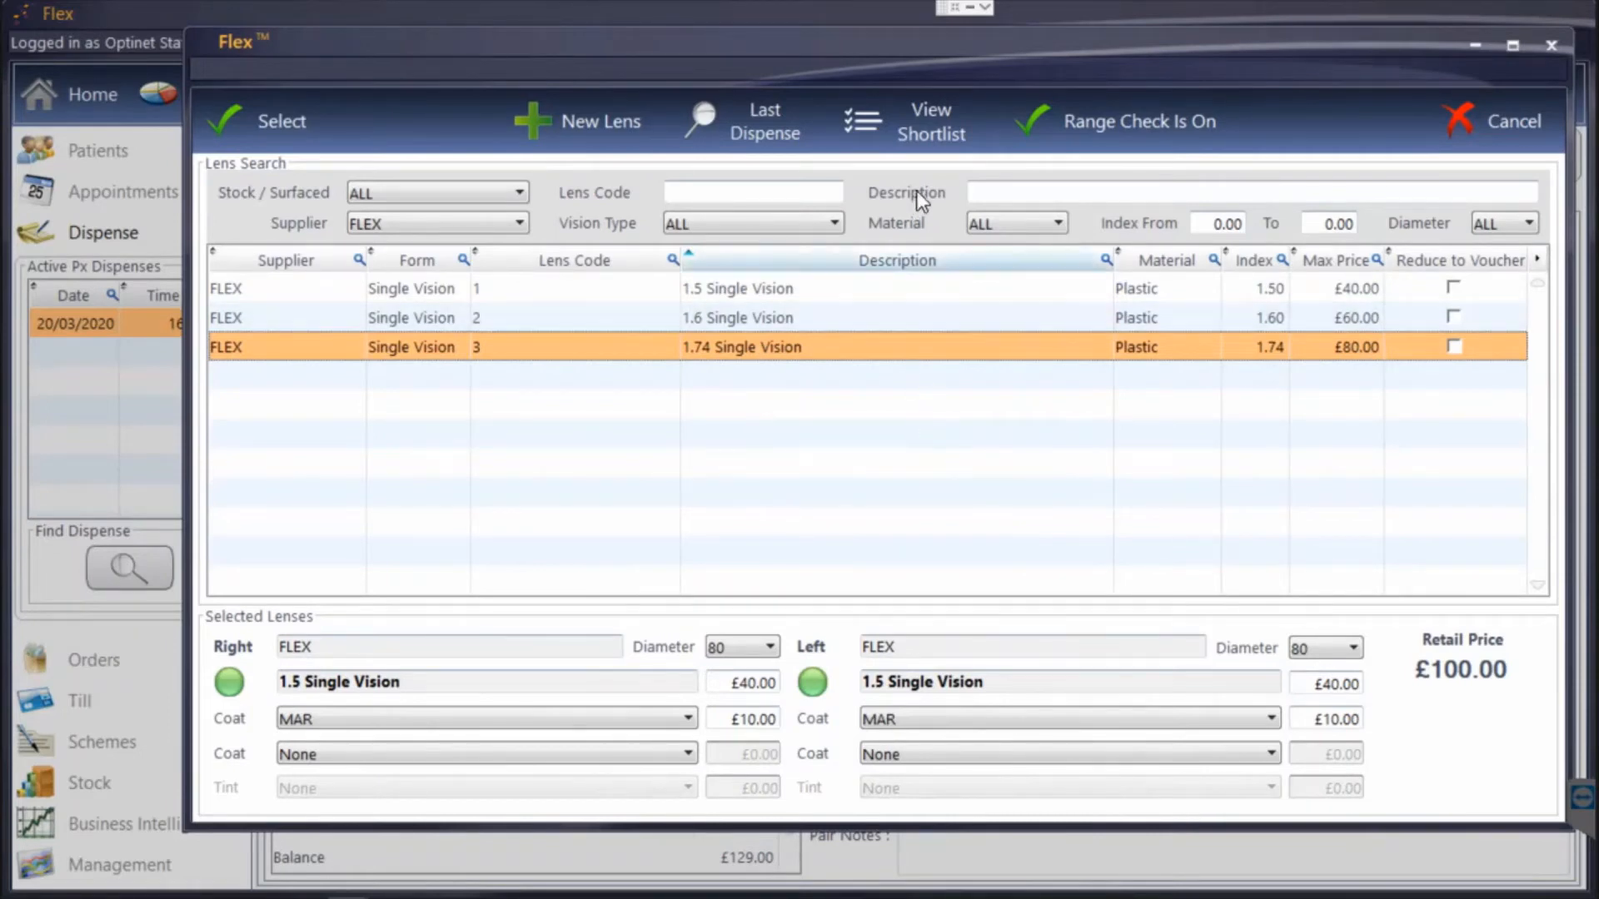
Open the lens shortlist and set the first coating of the 1.5 Single Vision pair to MAR.
left_click(916, 137)
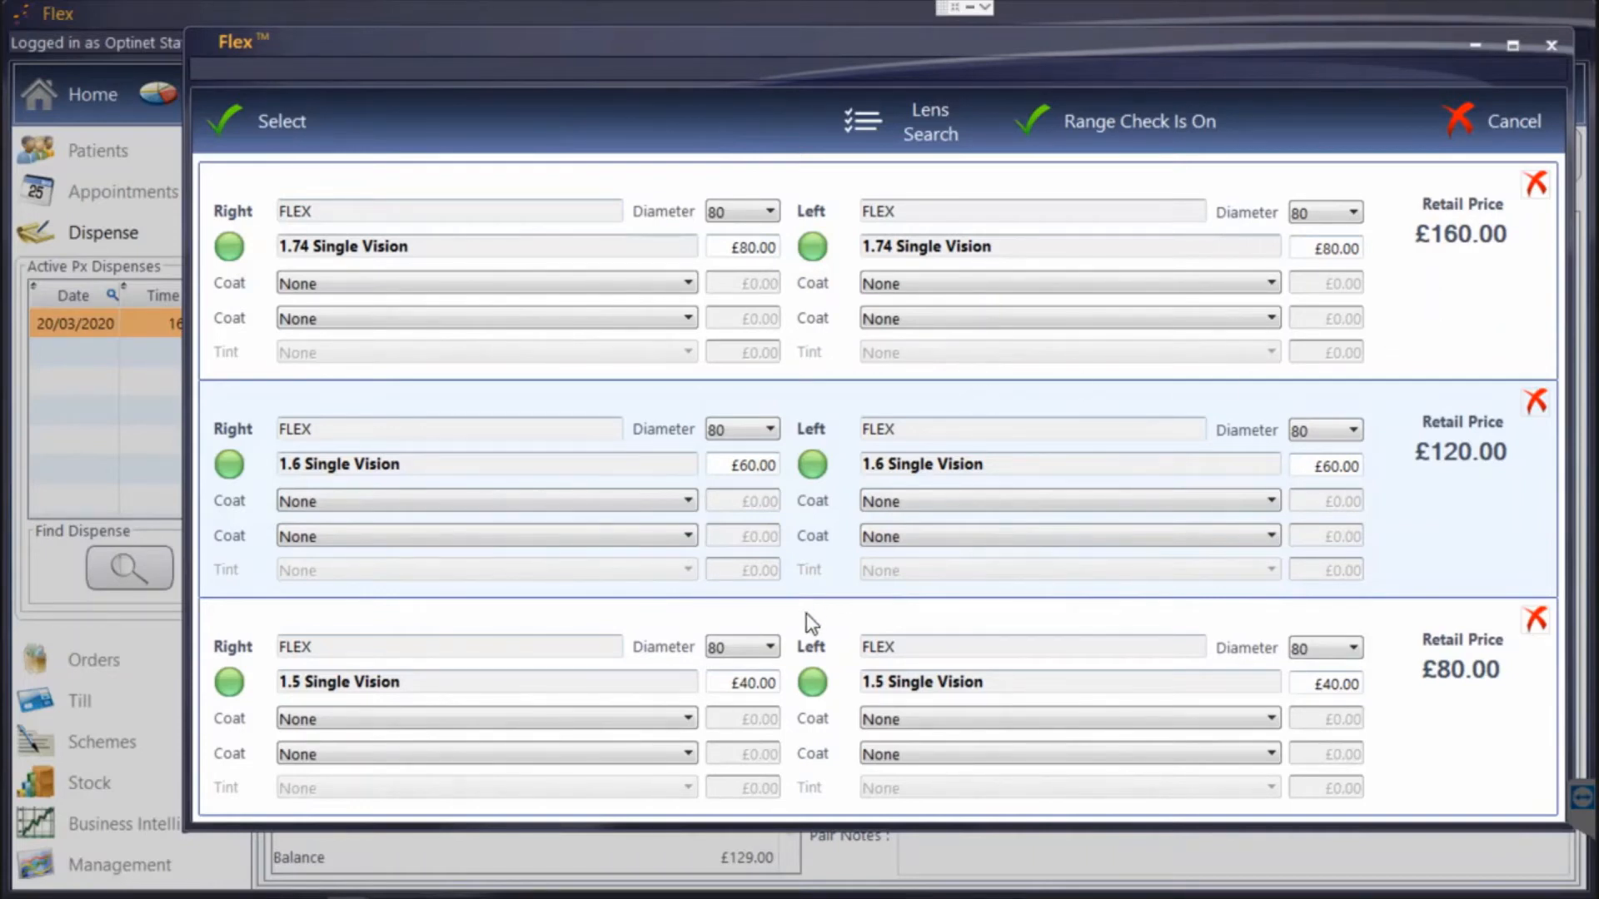
left_click(617, 719)
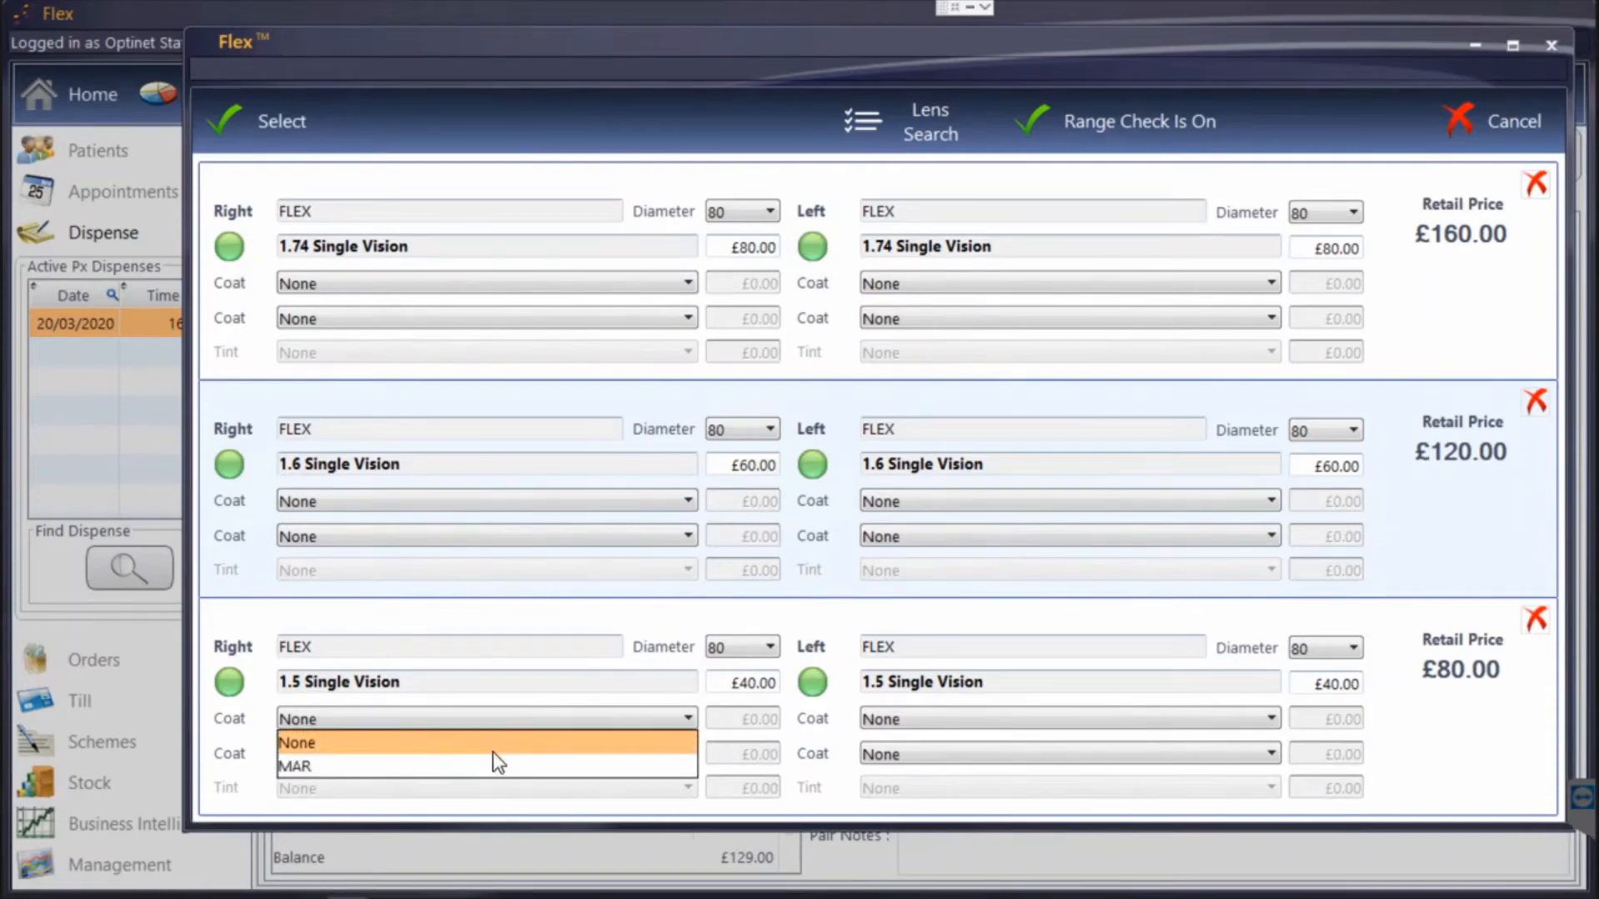
left_click(500, 767)
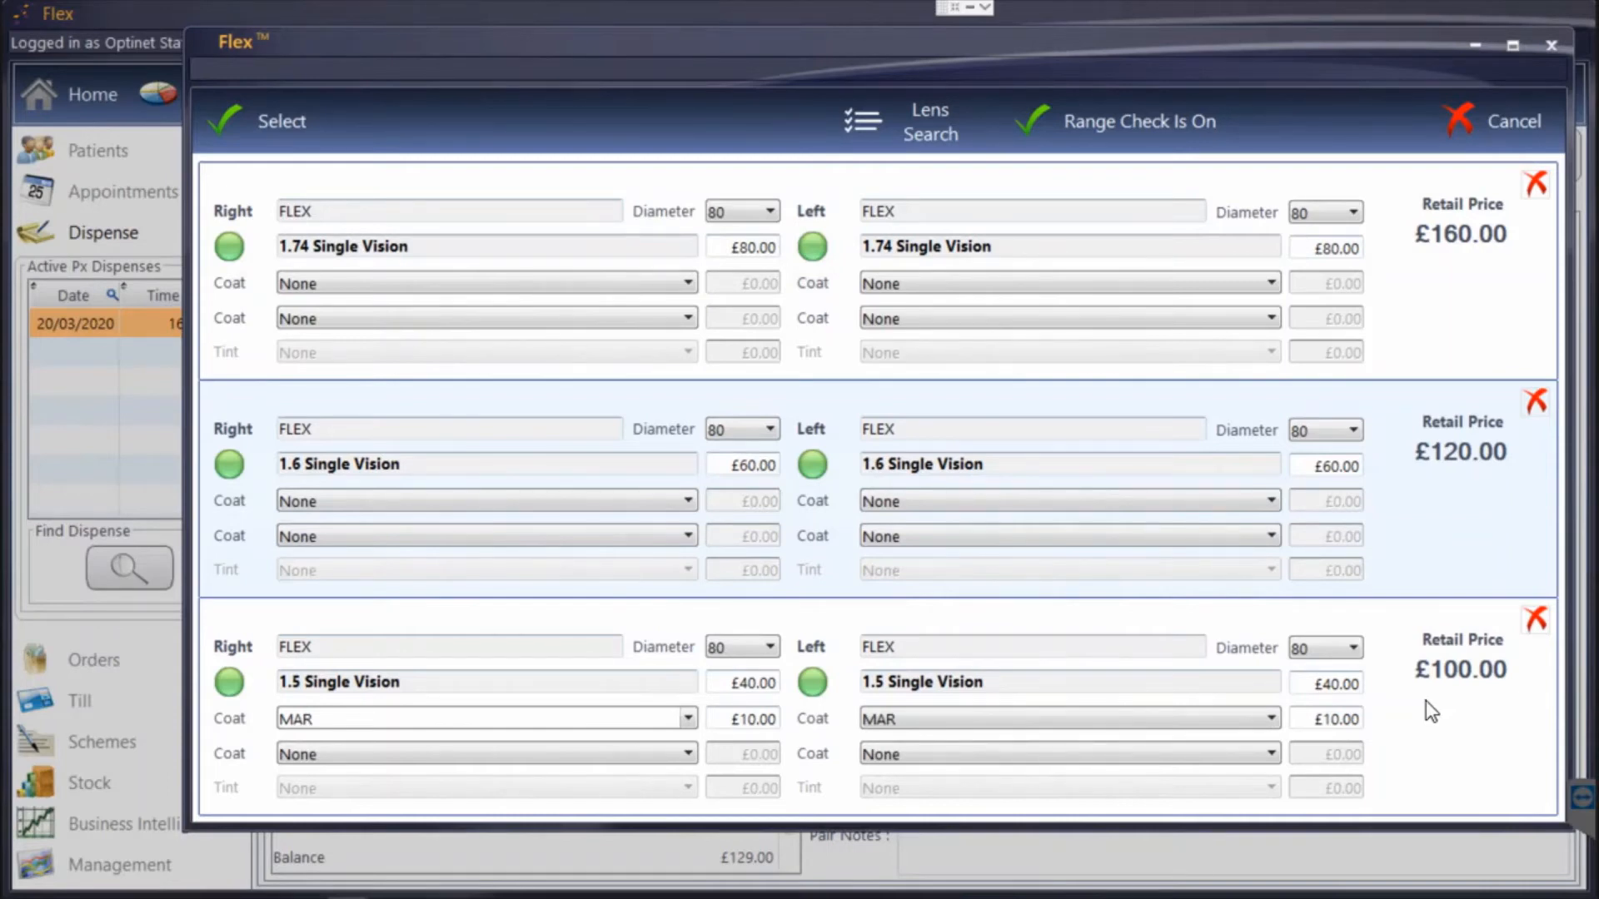
Choose the 1.74 Single Vision pair from the shortlist as the lenses for the dispense.
left_click(328, 641)
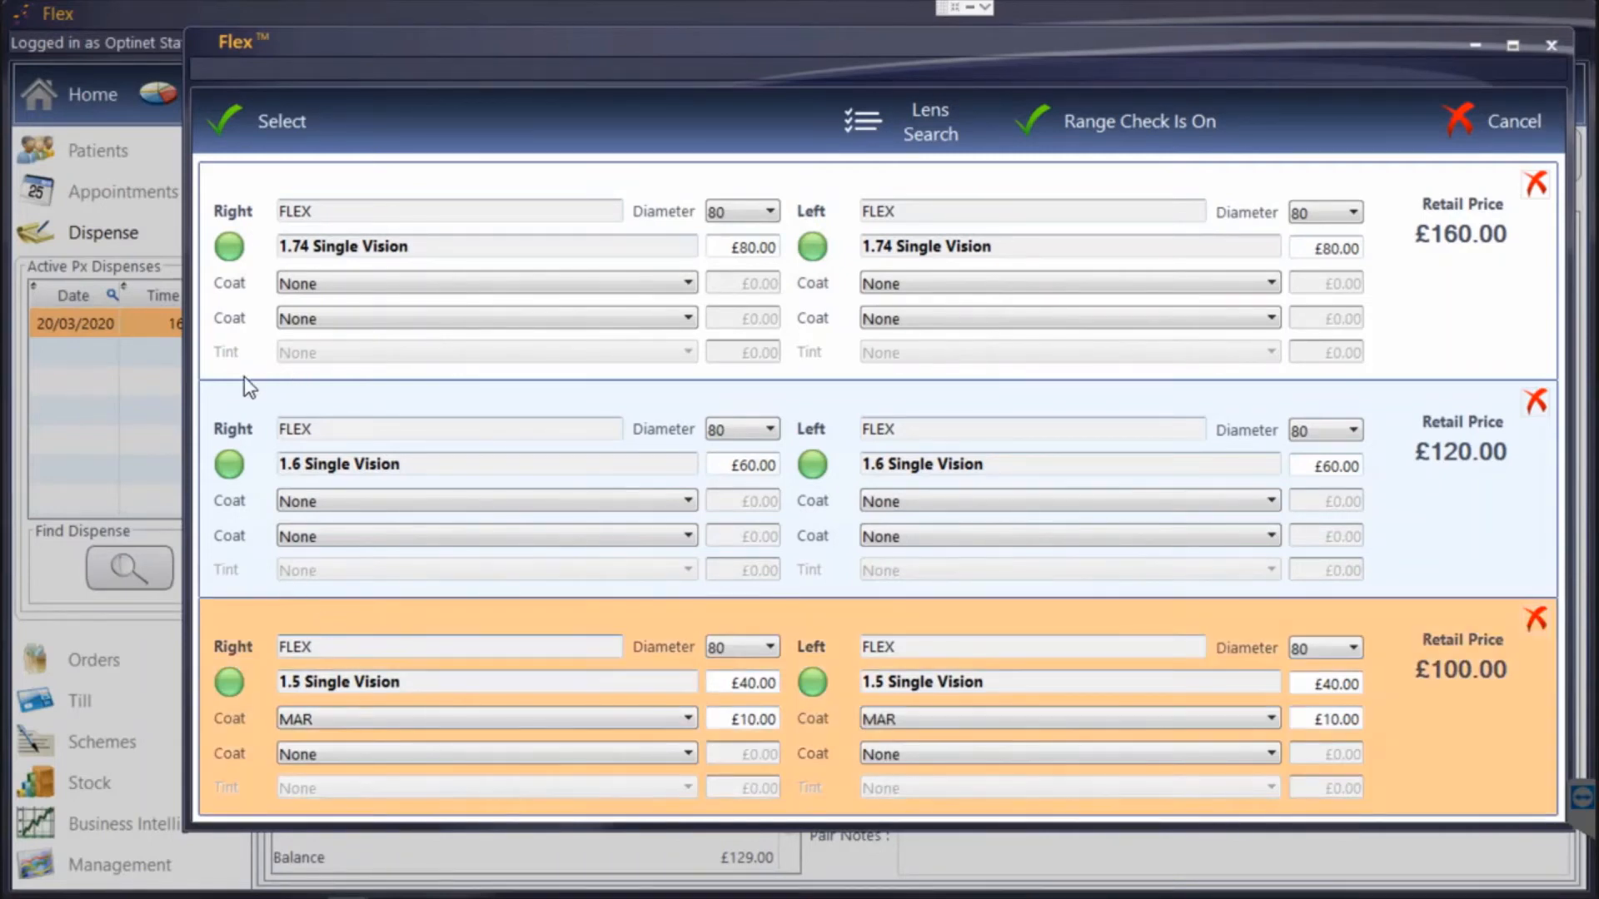
left_click(244, 183)
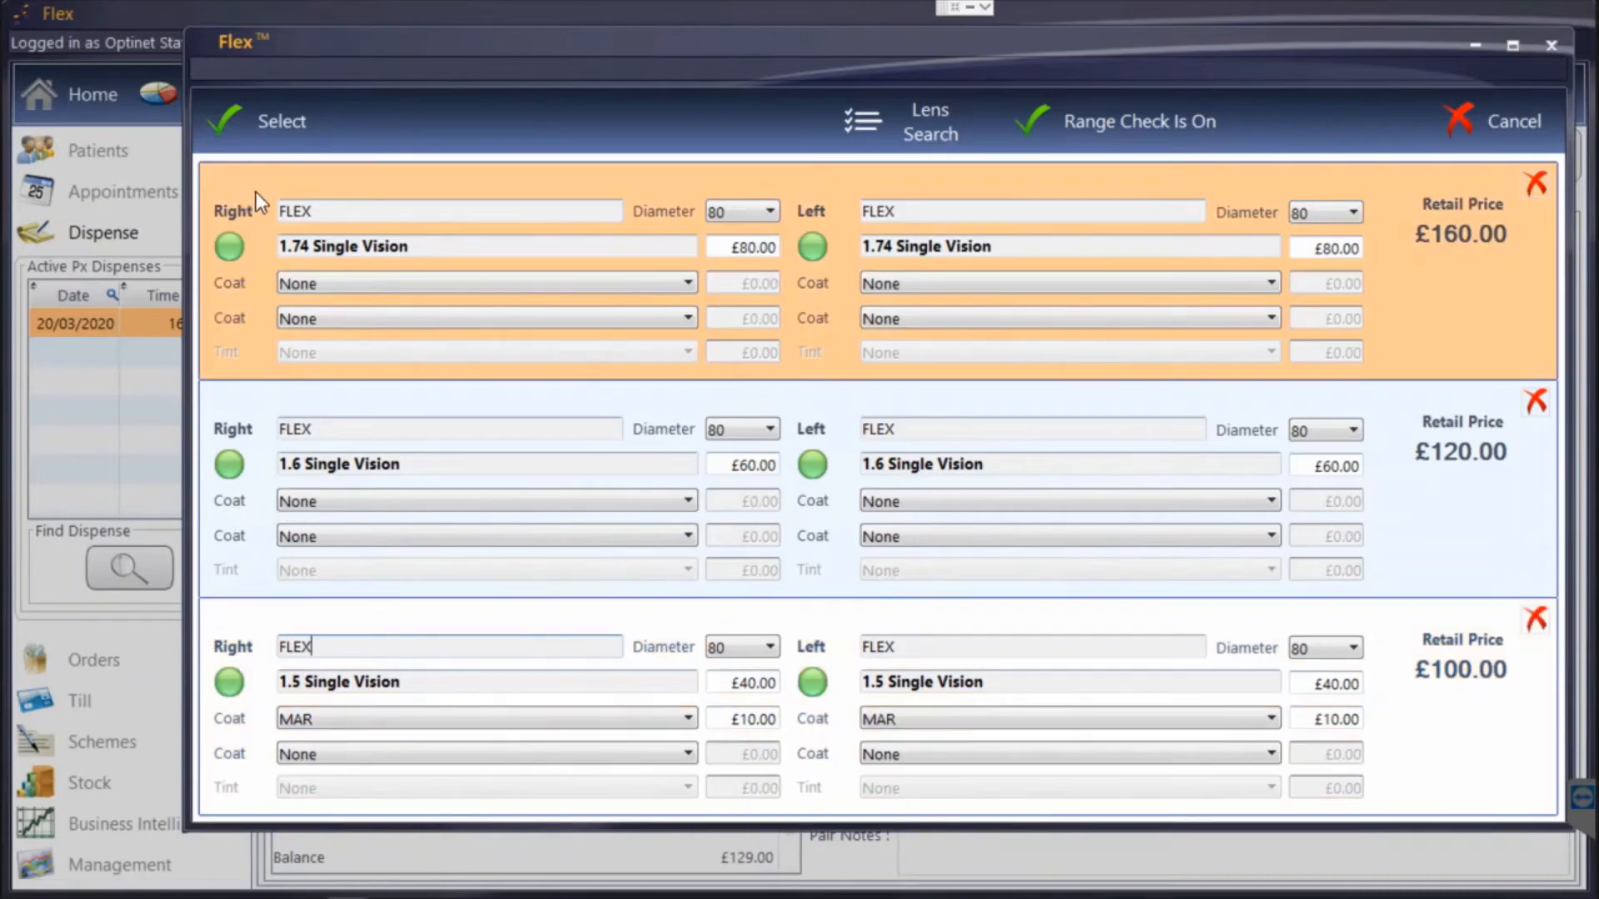
left_click(271, 123)
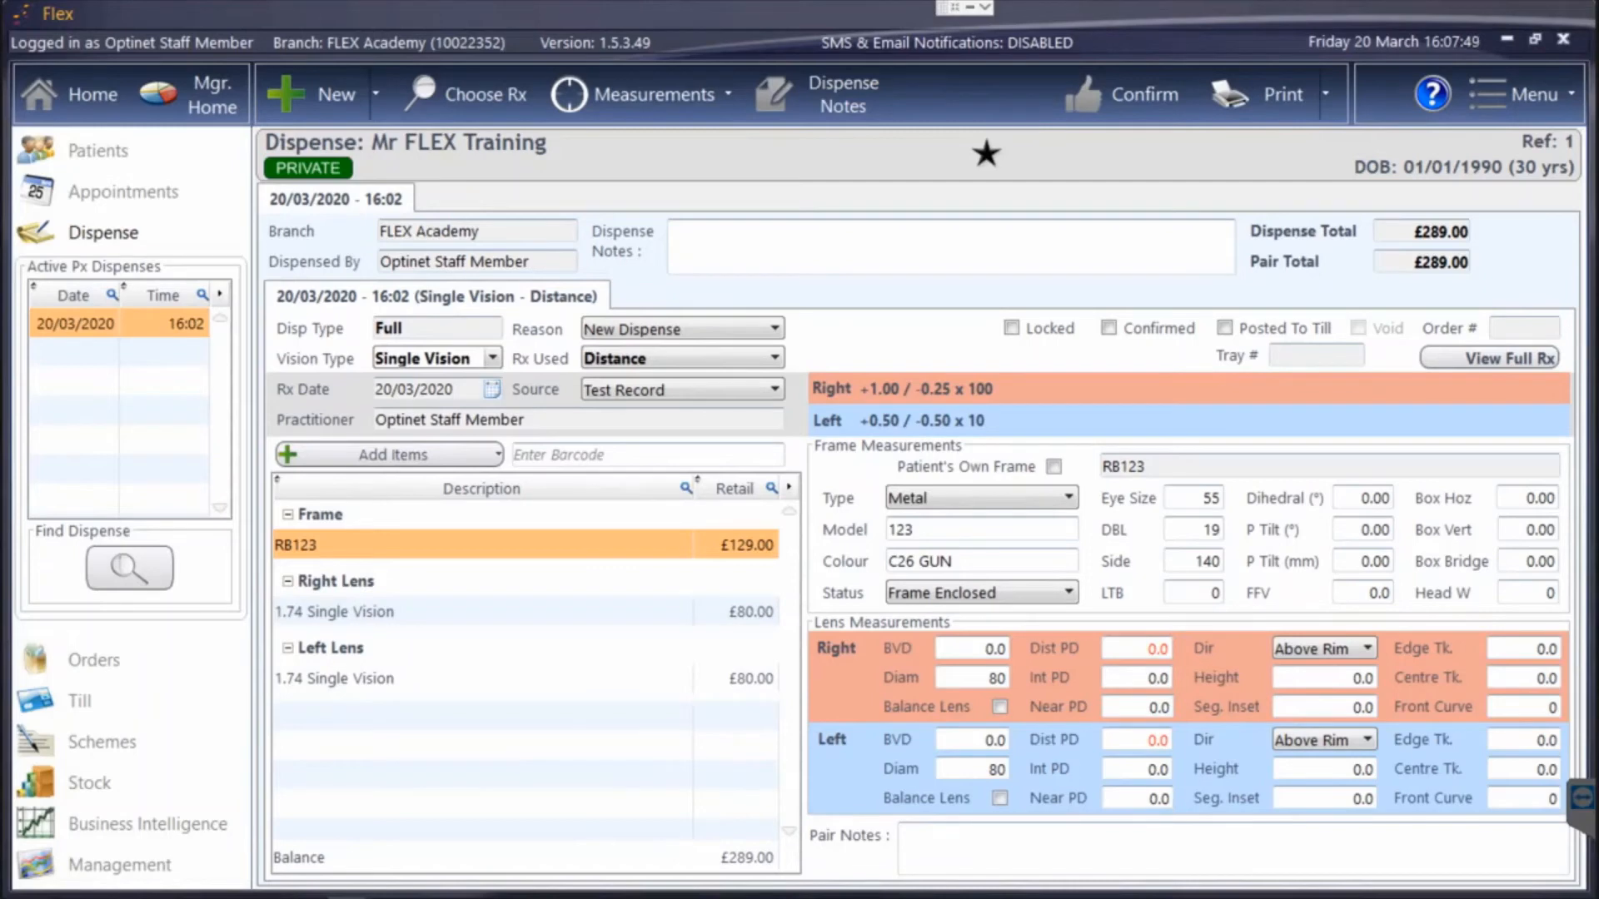
Set the distance PD to 33 for both lenses, and check the height direction options while keeping Above Rim.
left_click(1159, 649)
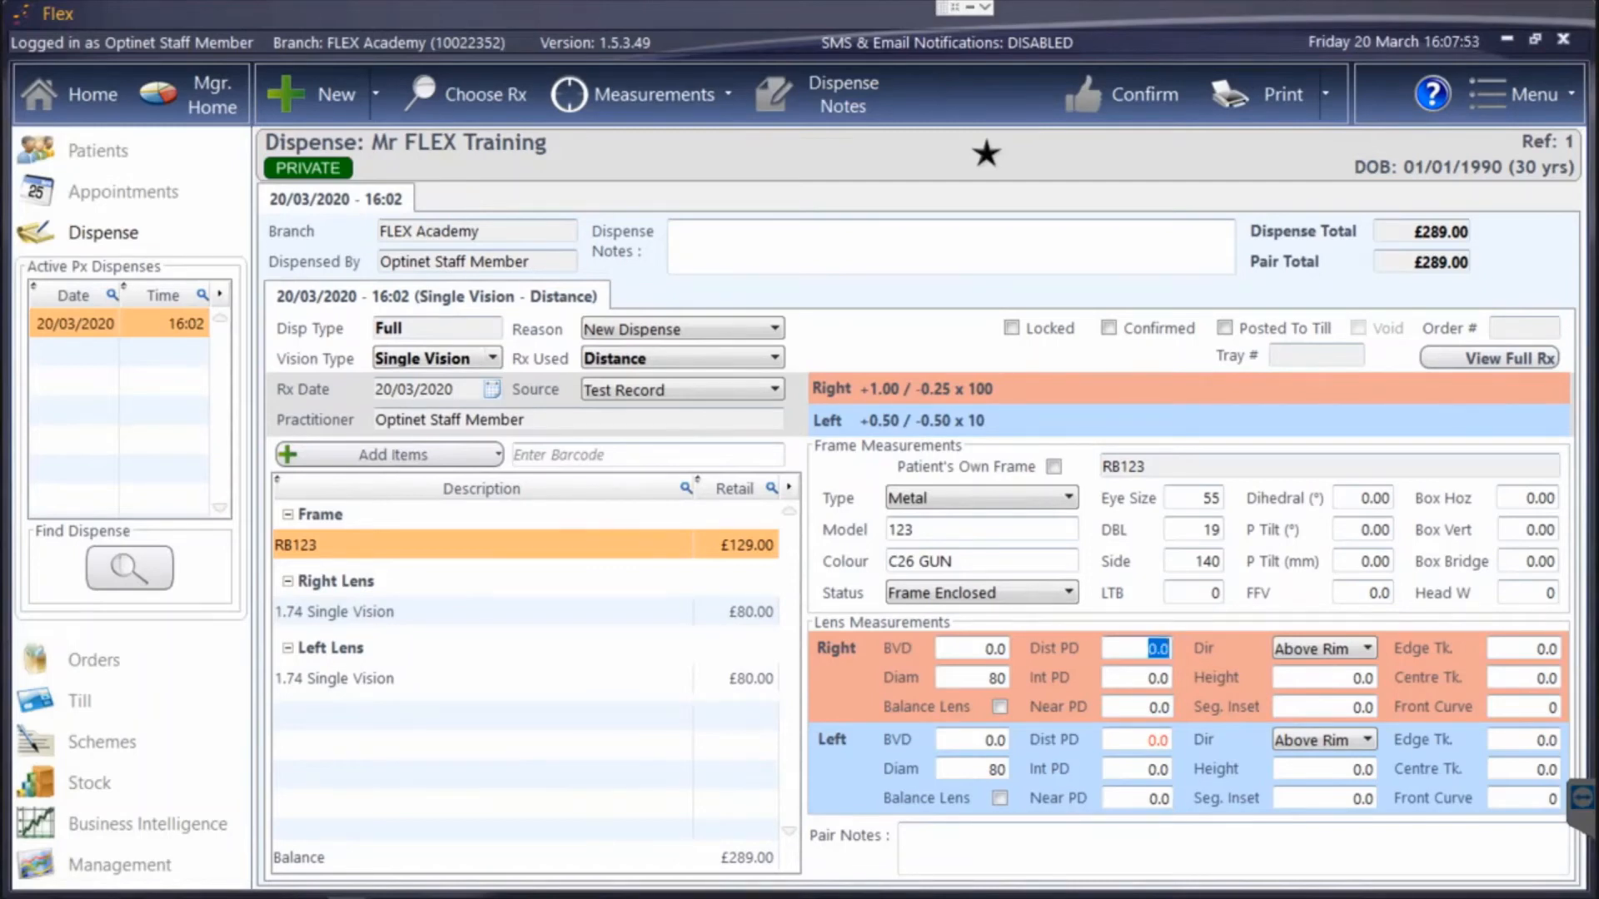
type("33")
key("Tab")
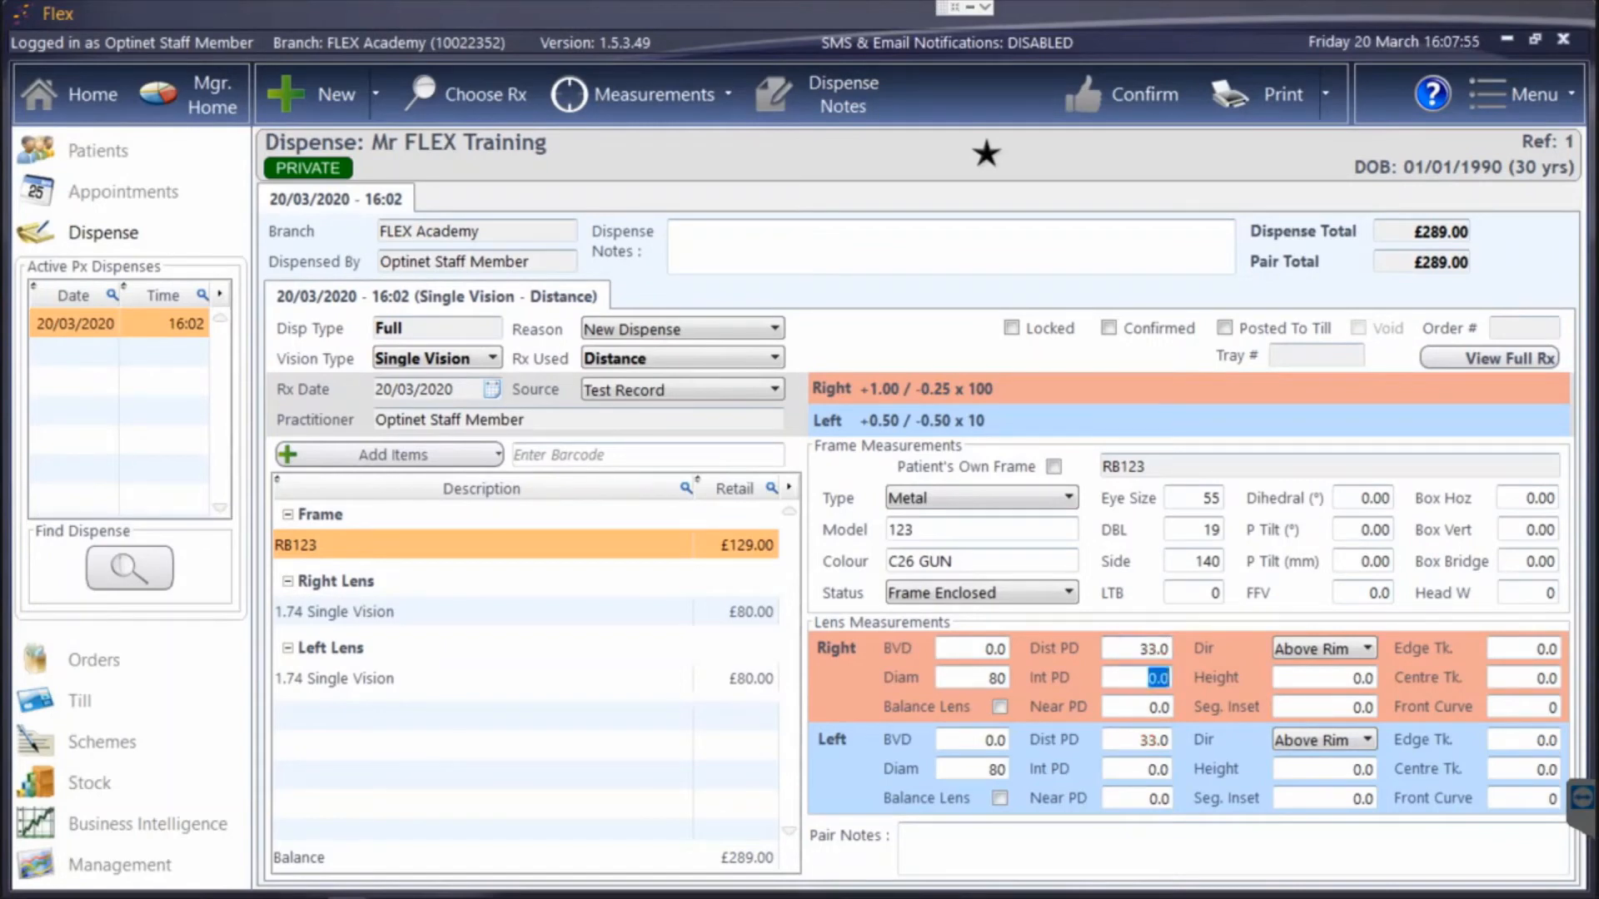
left_click(1142, 740)
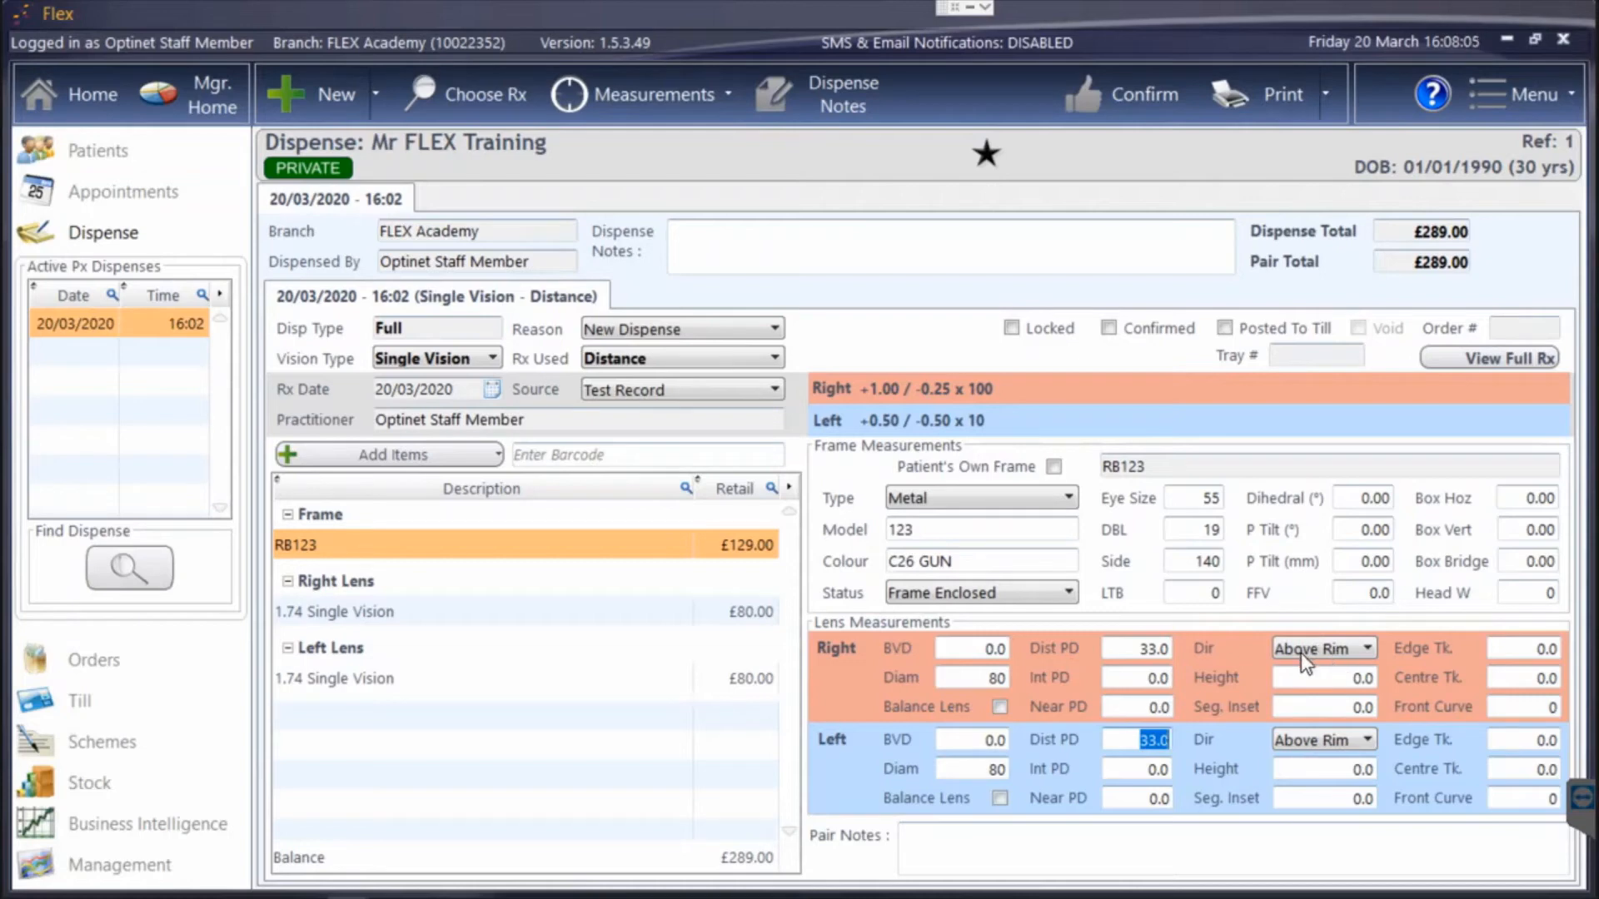
left_click(1341, 647)
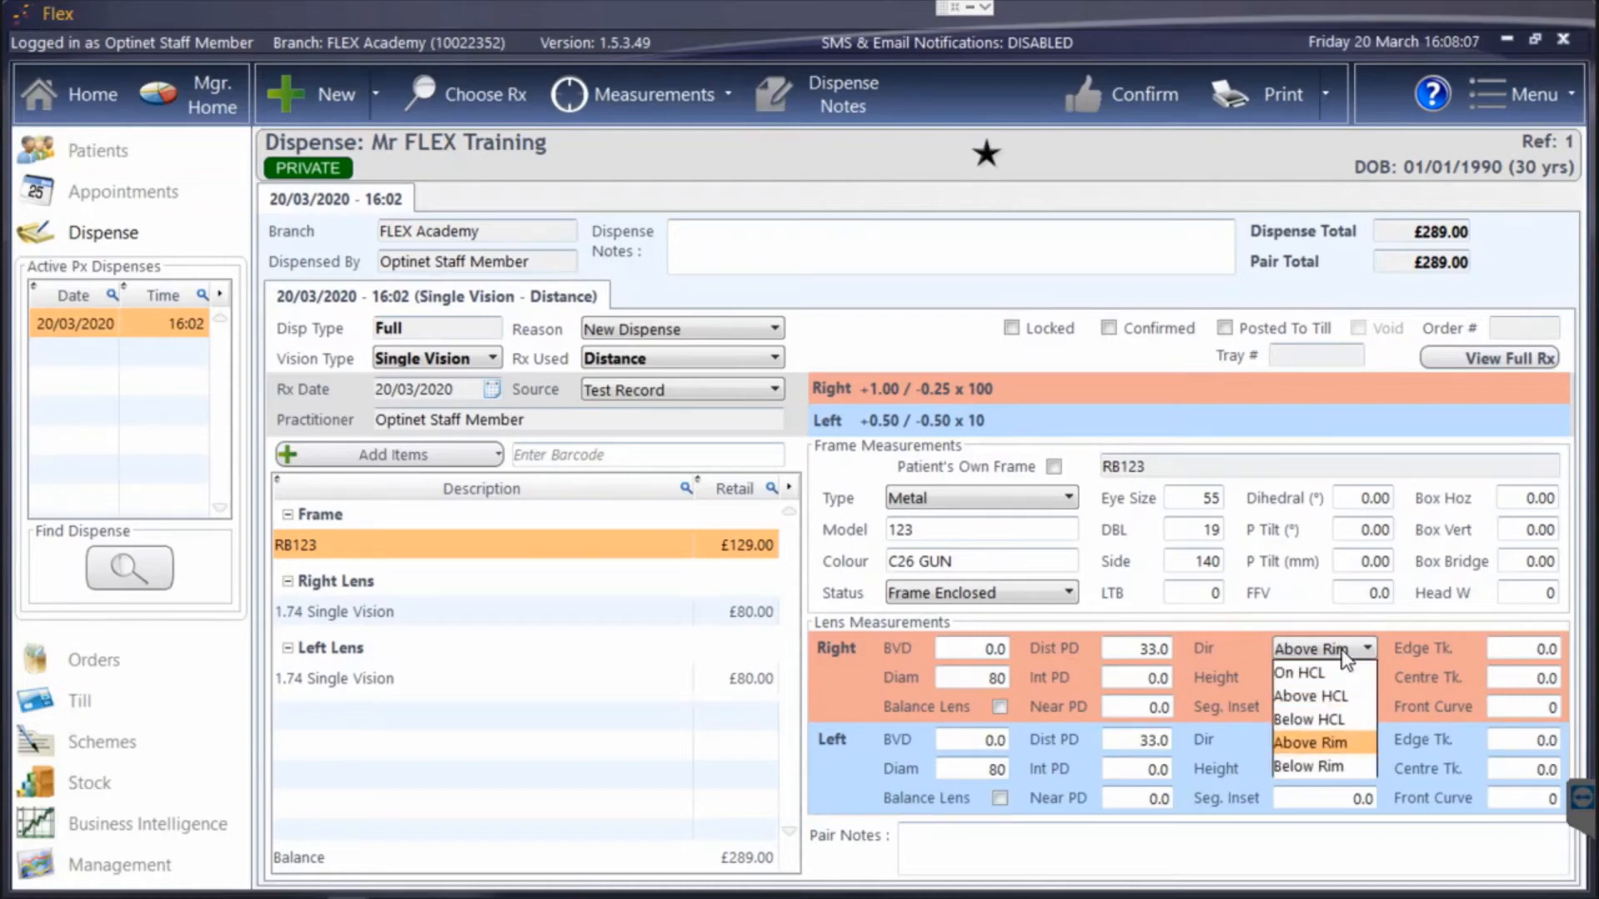
left_click(1344, 651)
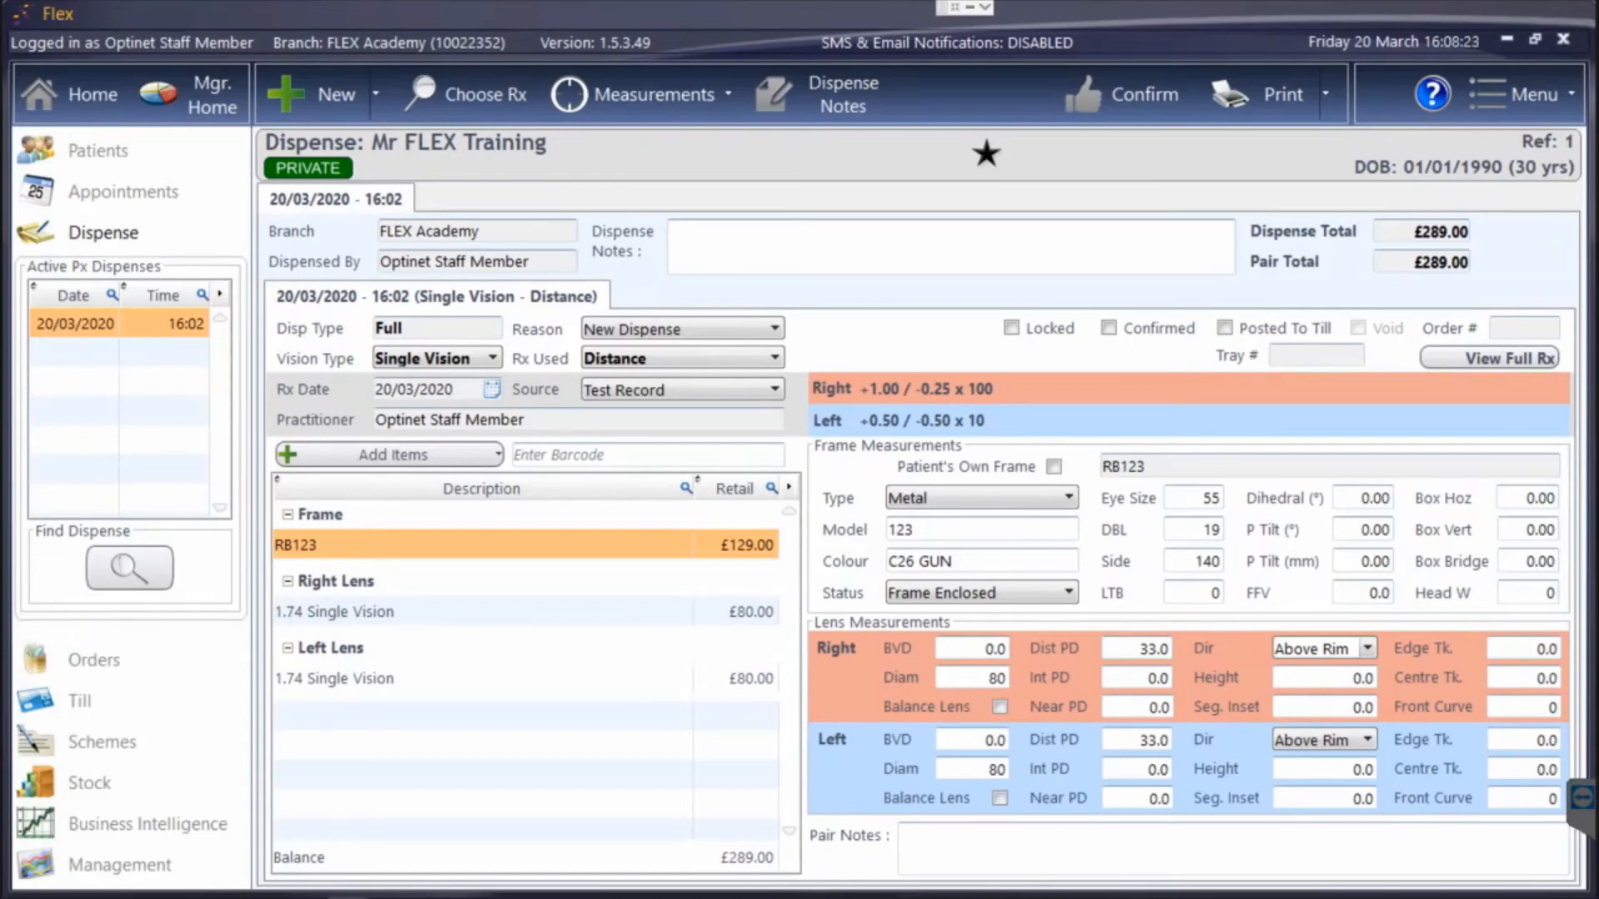
Examine the discount options for the pair with both 1.74 Single Vision lenses selected, and leave without applying a discount.
left_click(441, 456)
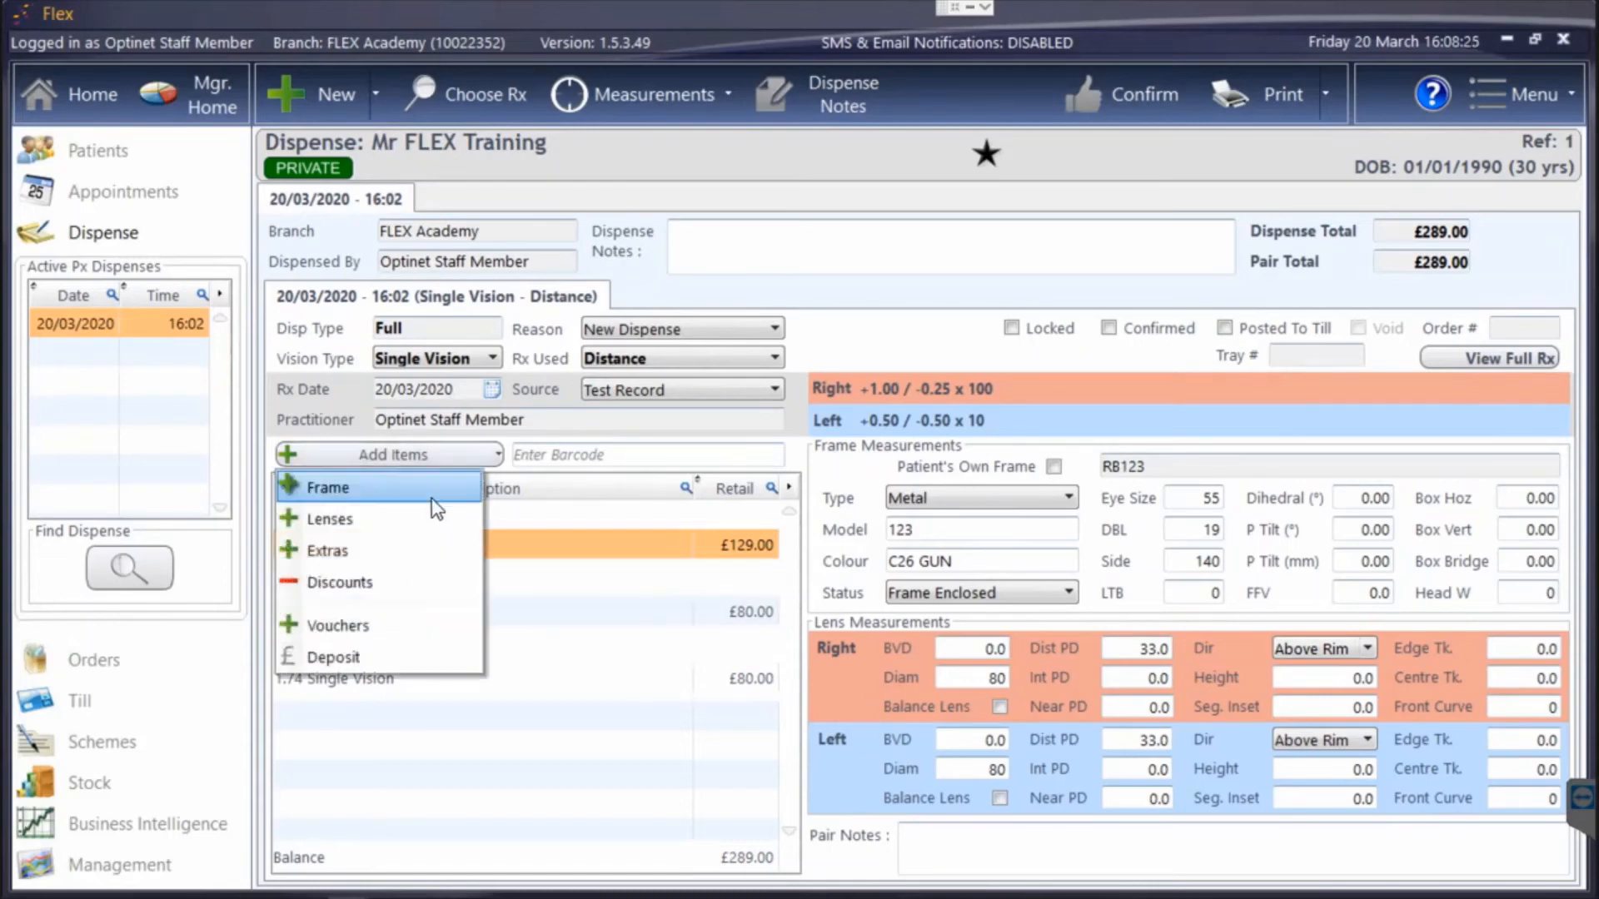
left_click(389, 581)
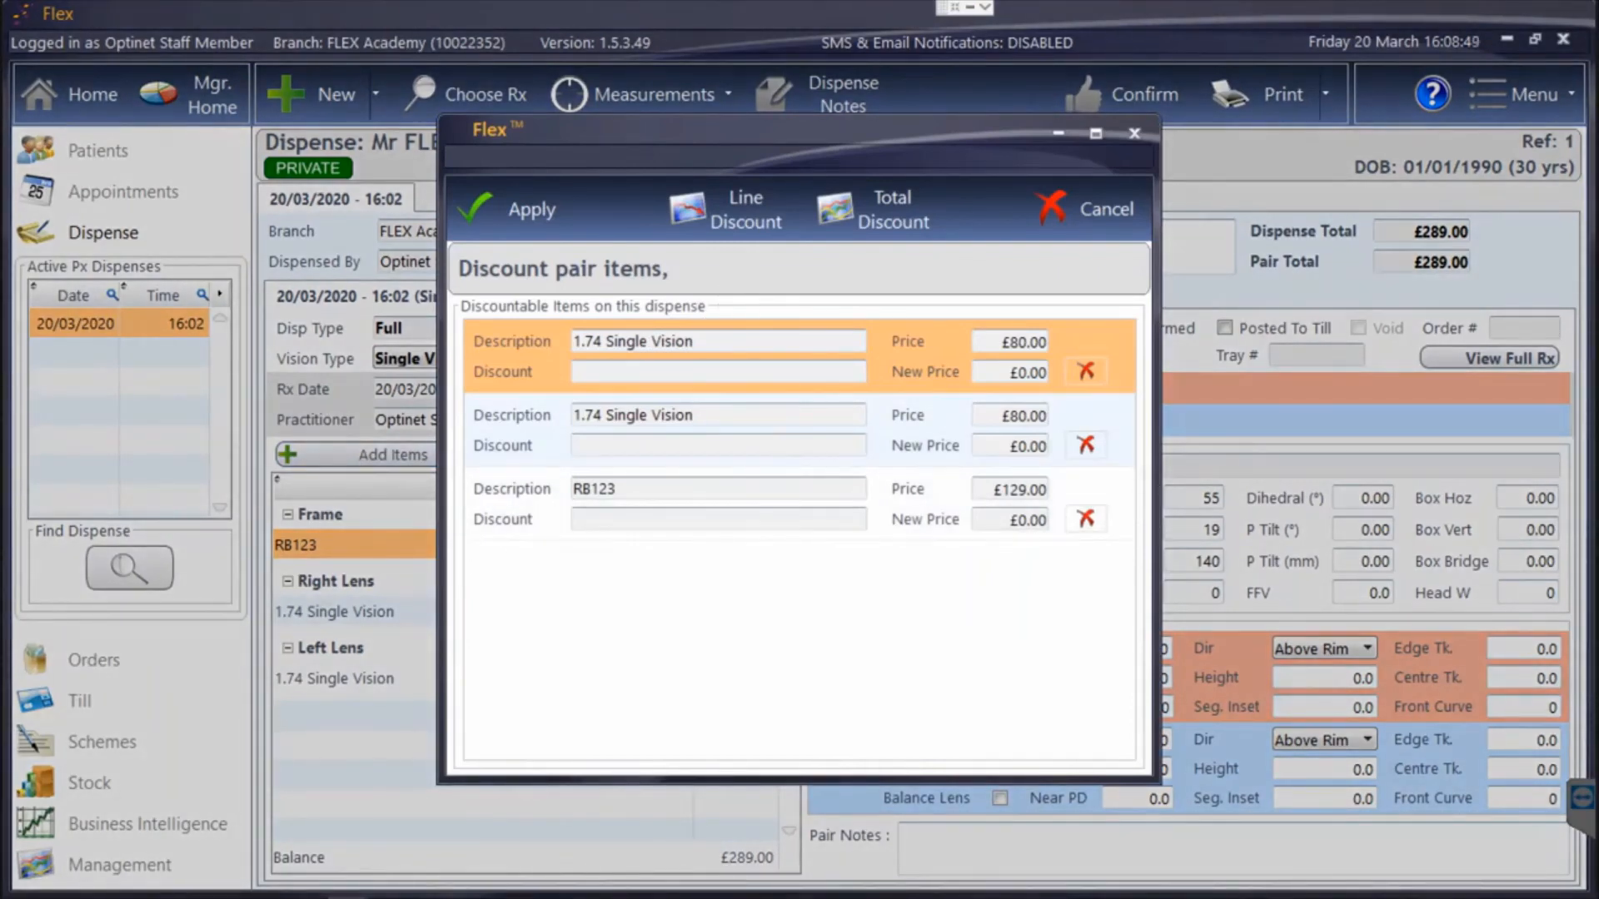
left_click(526, 441)
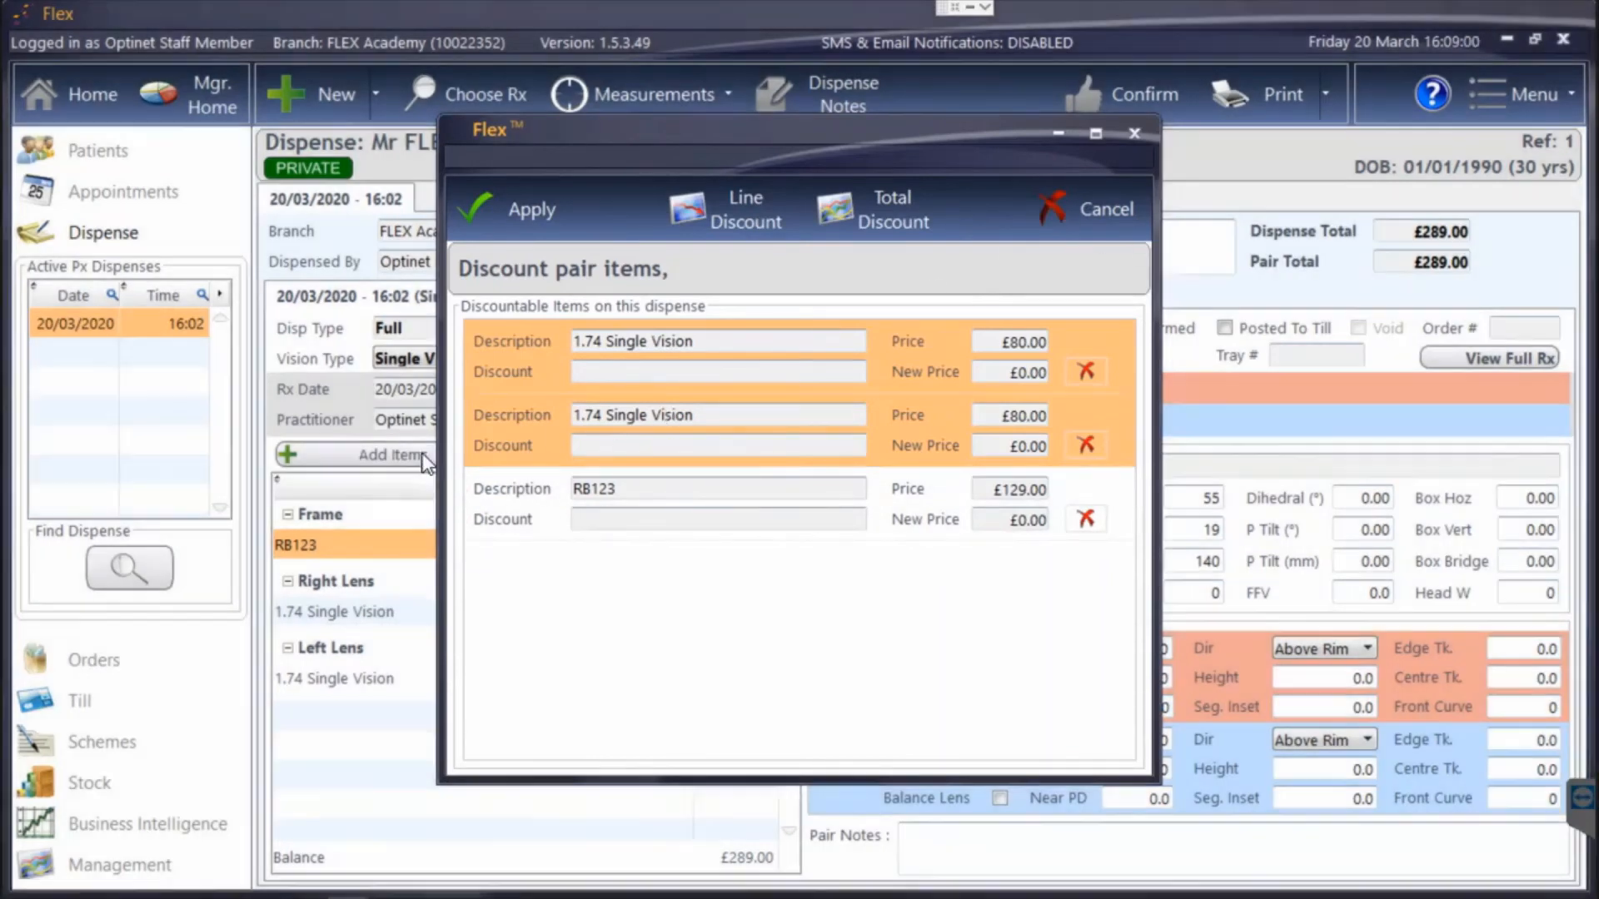
left_click(1066, 218)
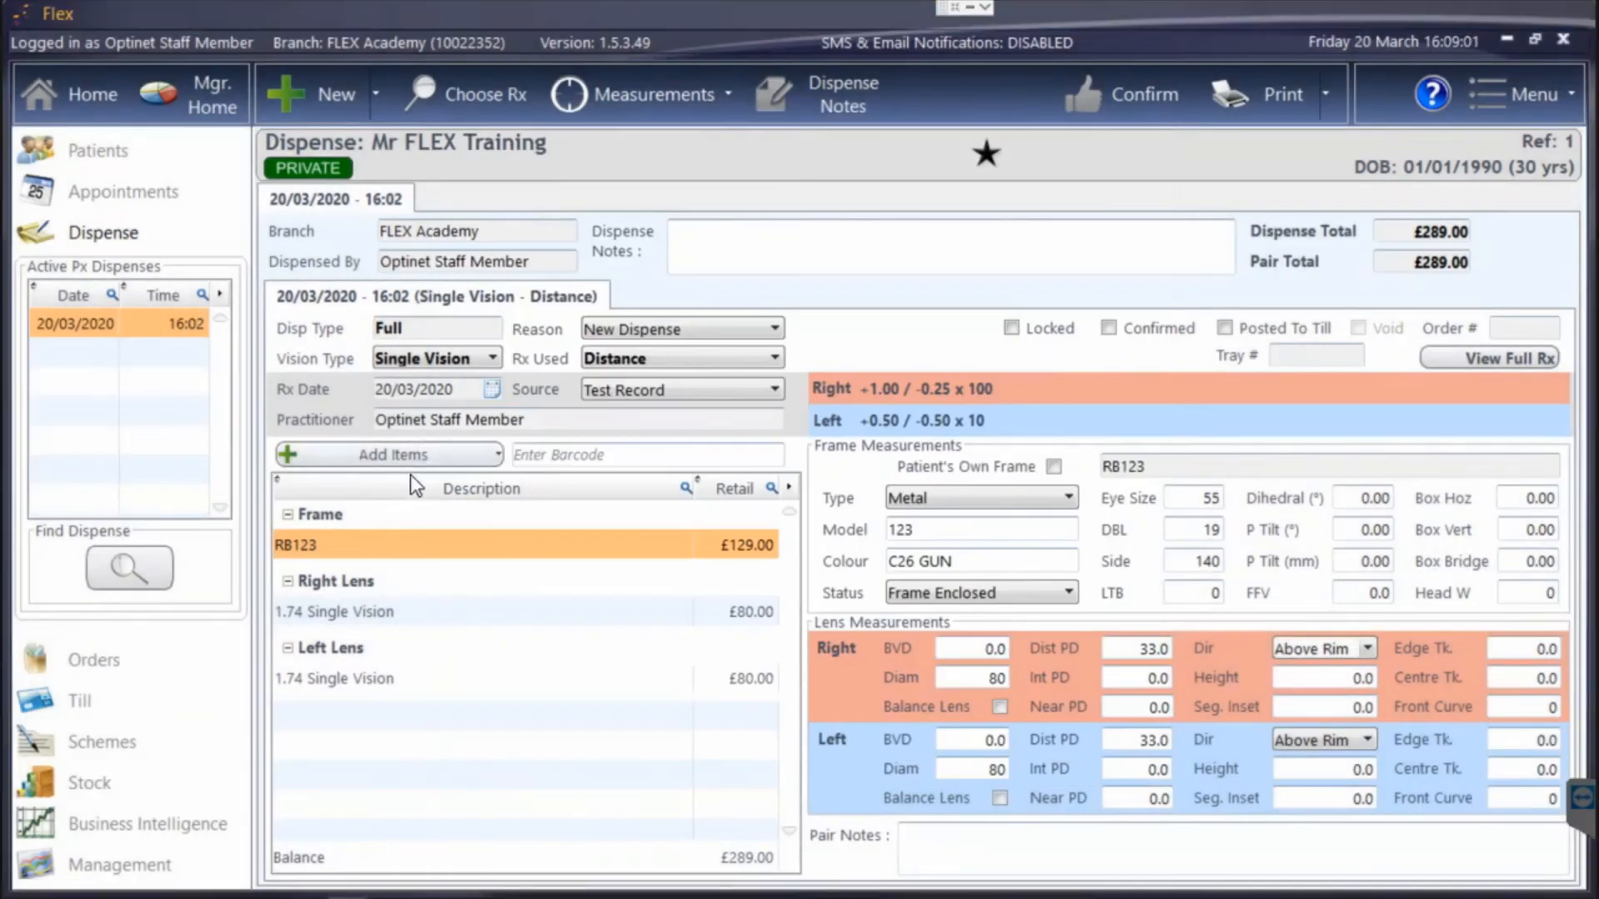
Look through the NHS voucher list and the deposit option for the dispense without adding either.
left_click(421, 456)
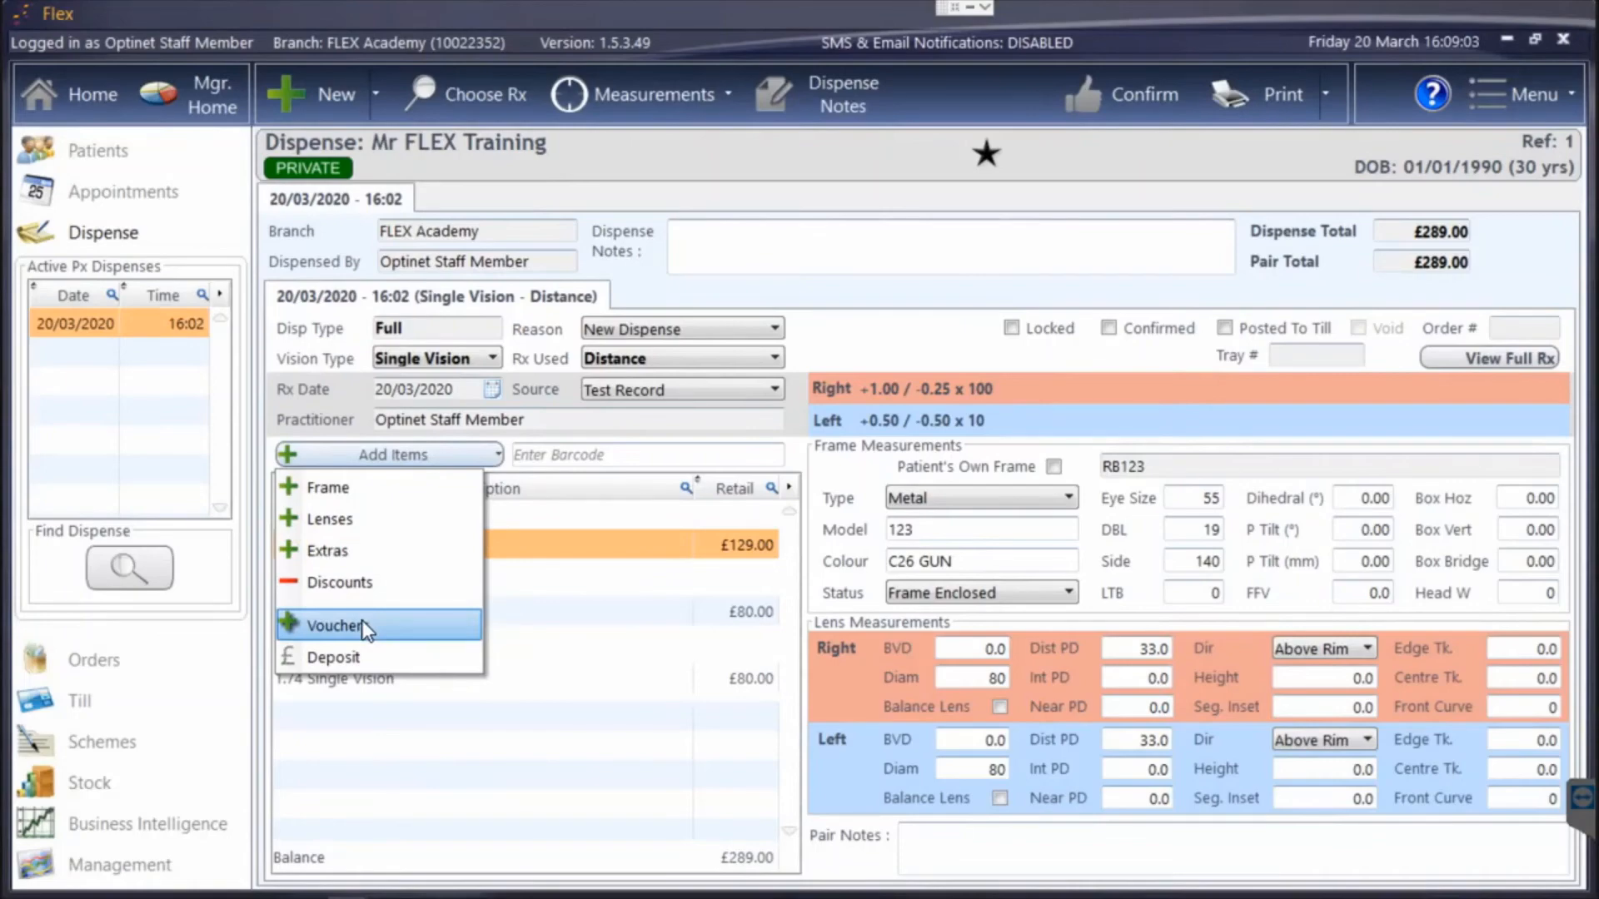
left_click(363, 633)
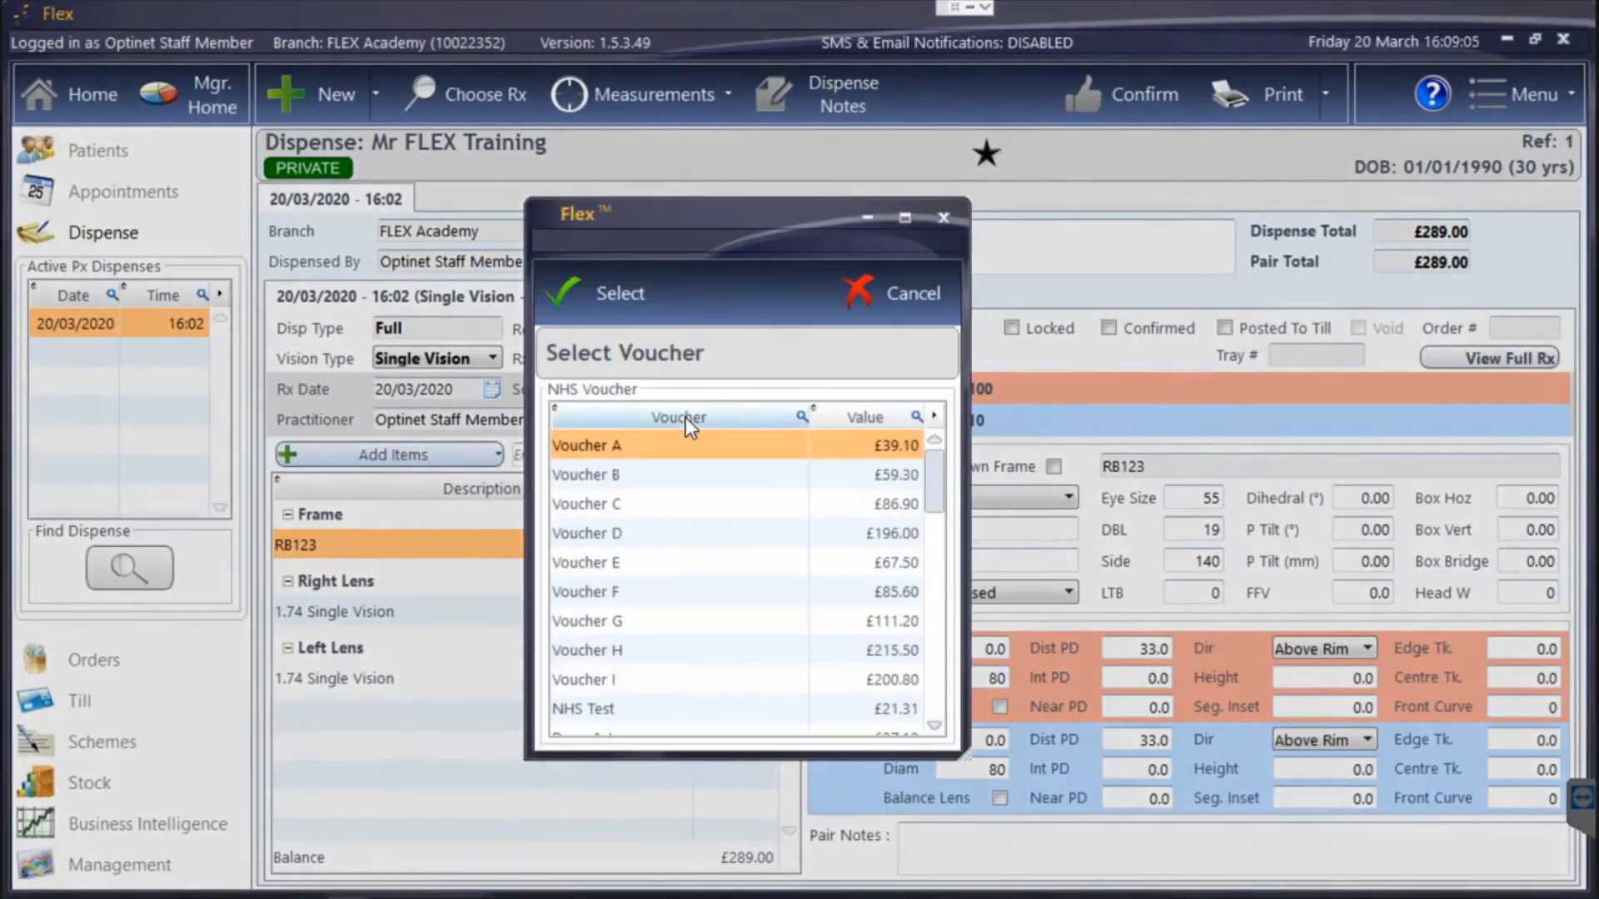
left_click(896, 288)
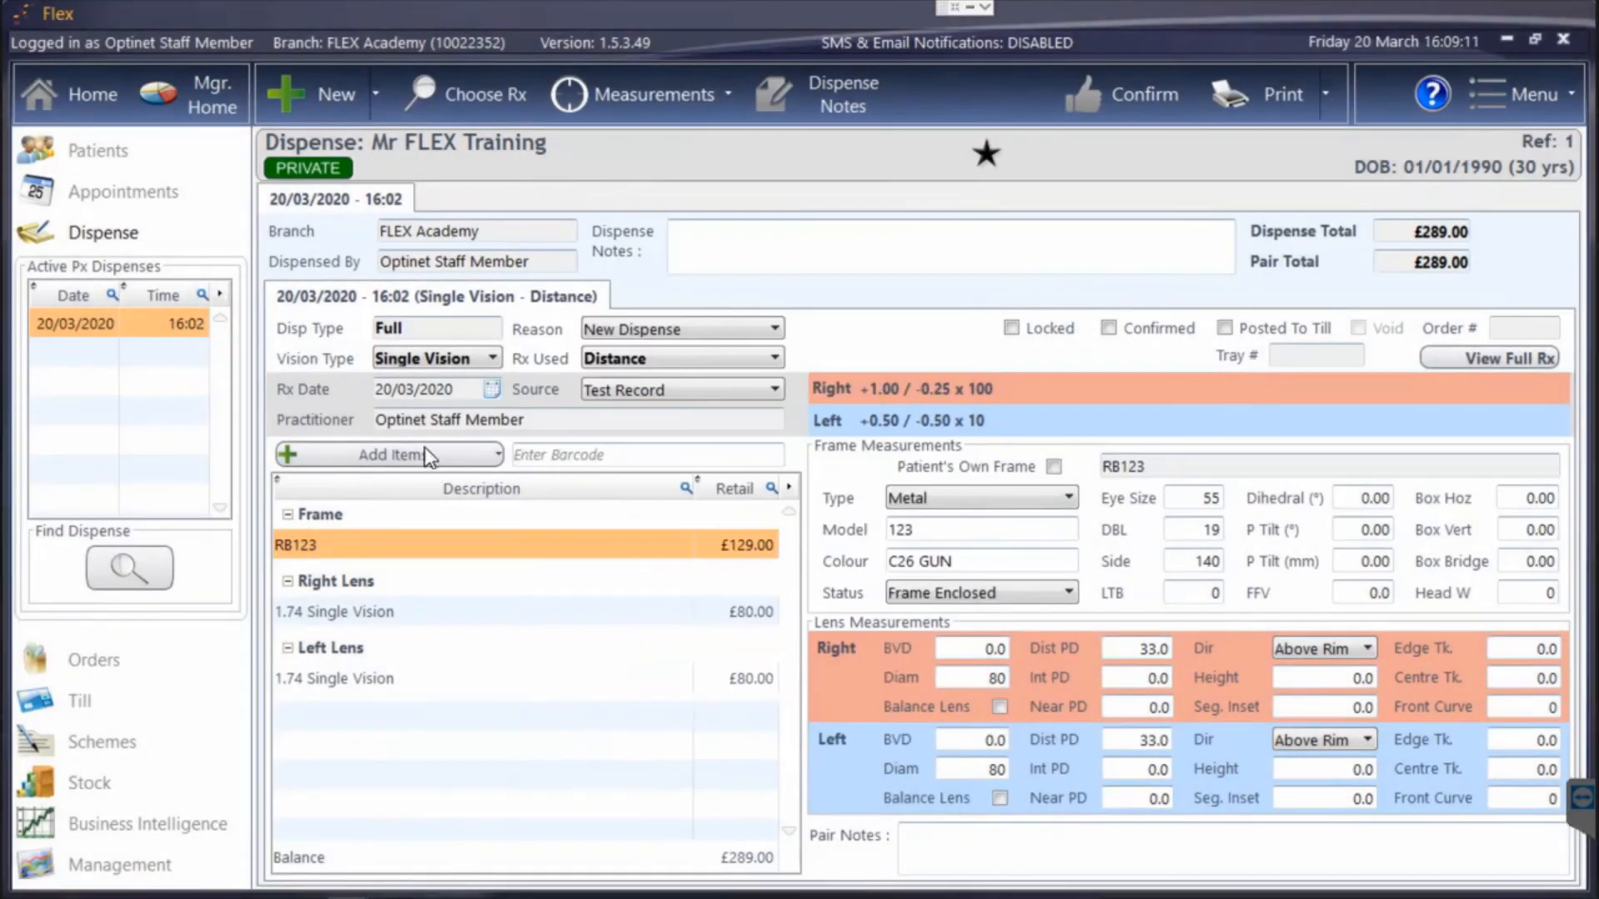
left_click(421, 454)
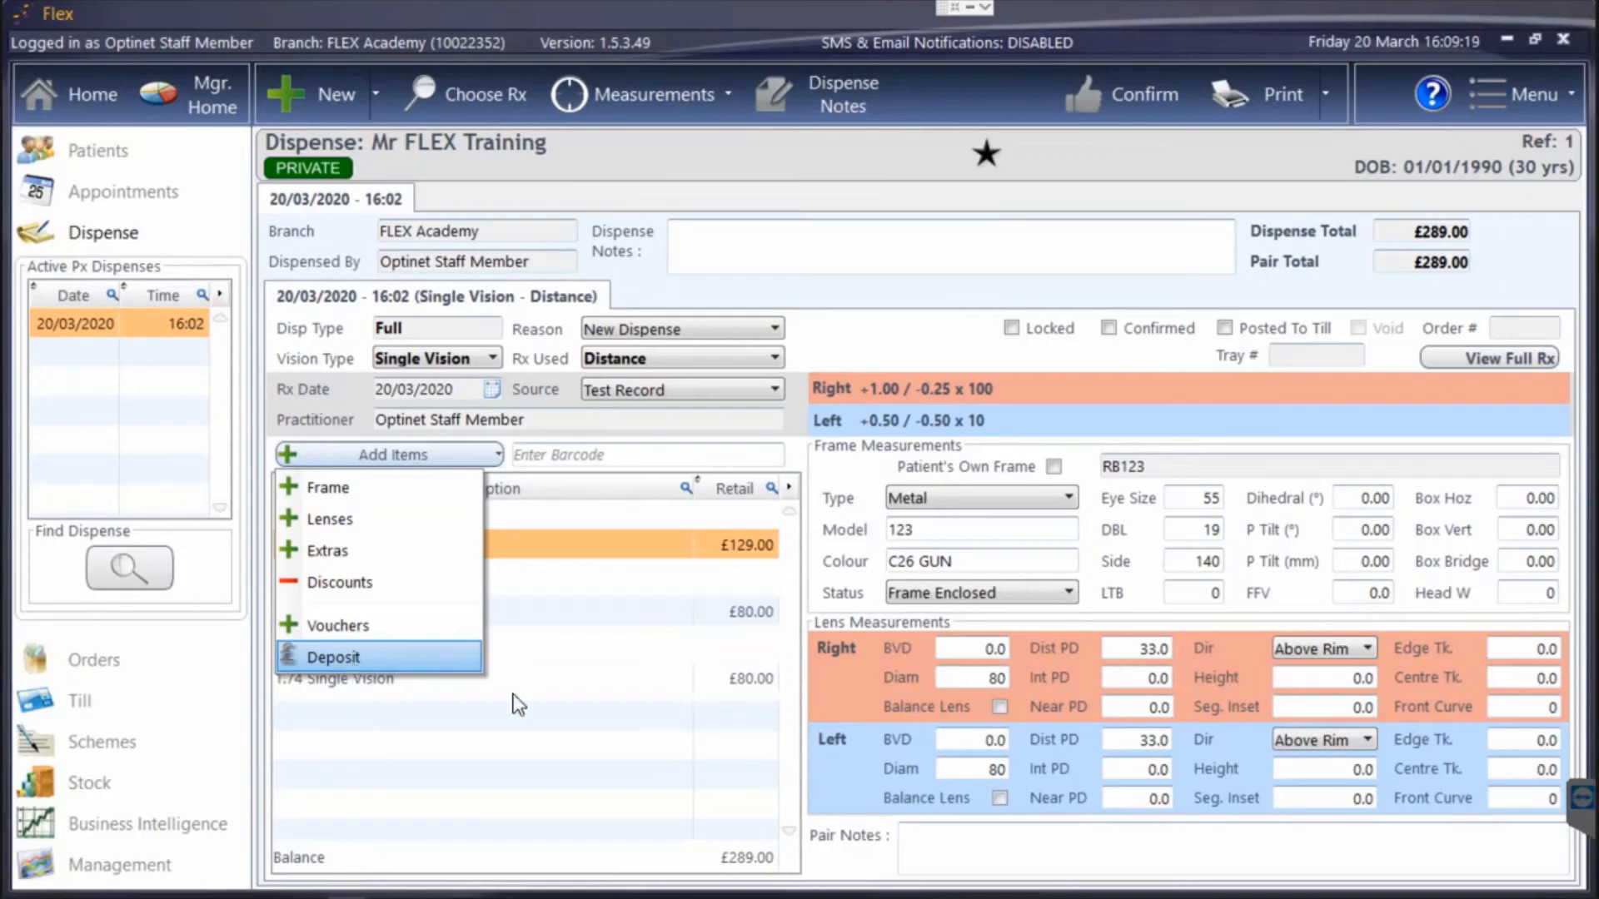
left_click(698, 794)
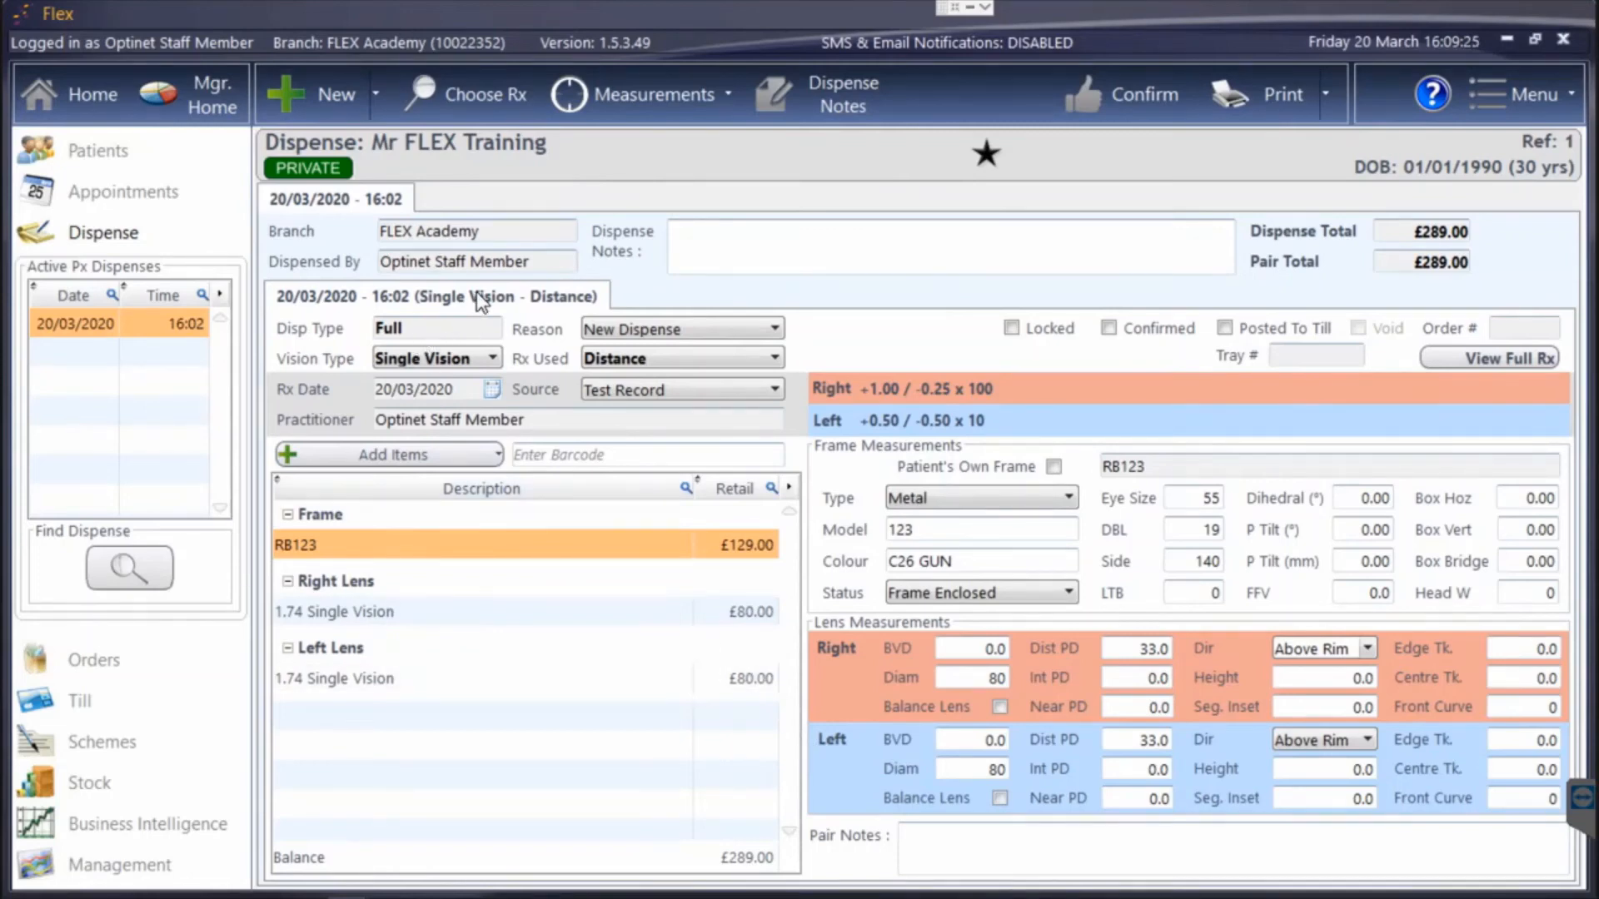
Examine the Copy Pair options and the other actions available for the Single Vision pair without copying anything.
right_click(441, 294)
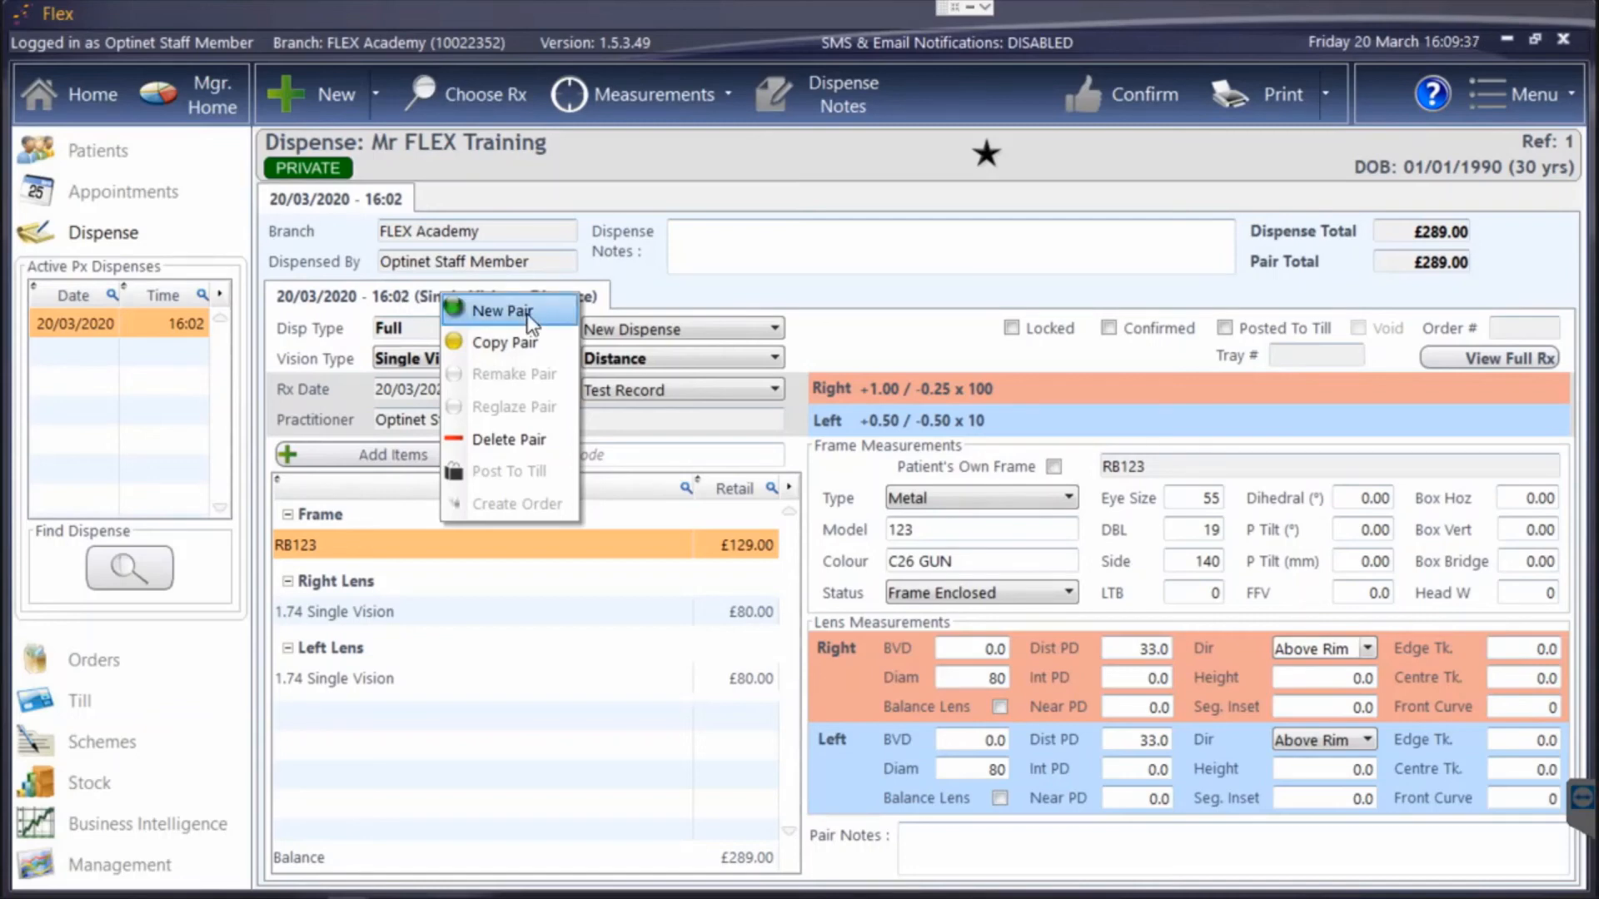
left_click(526, 344)
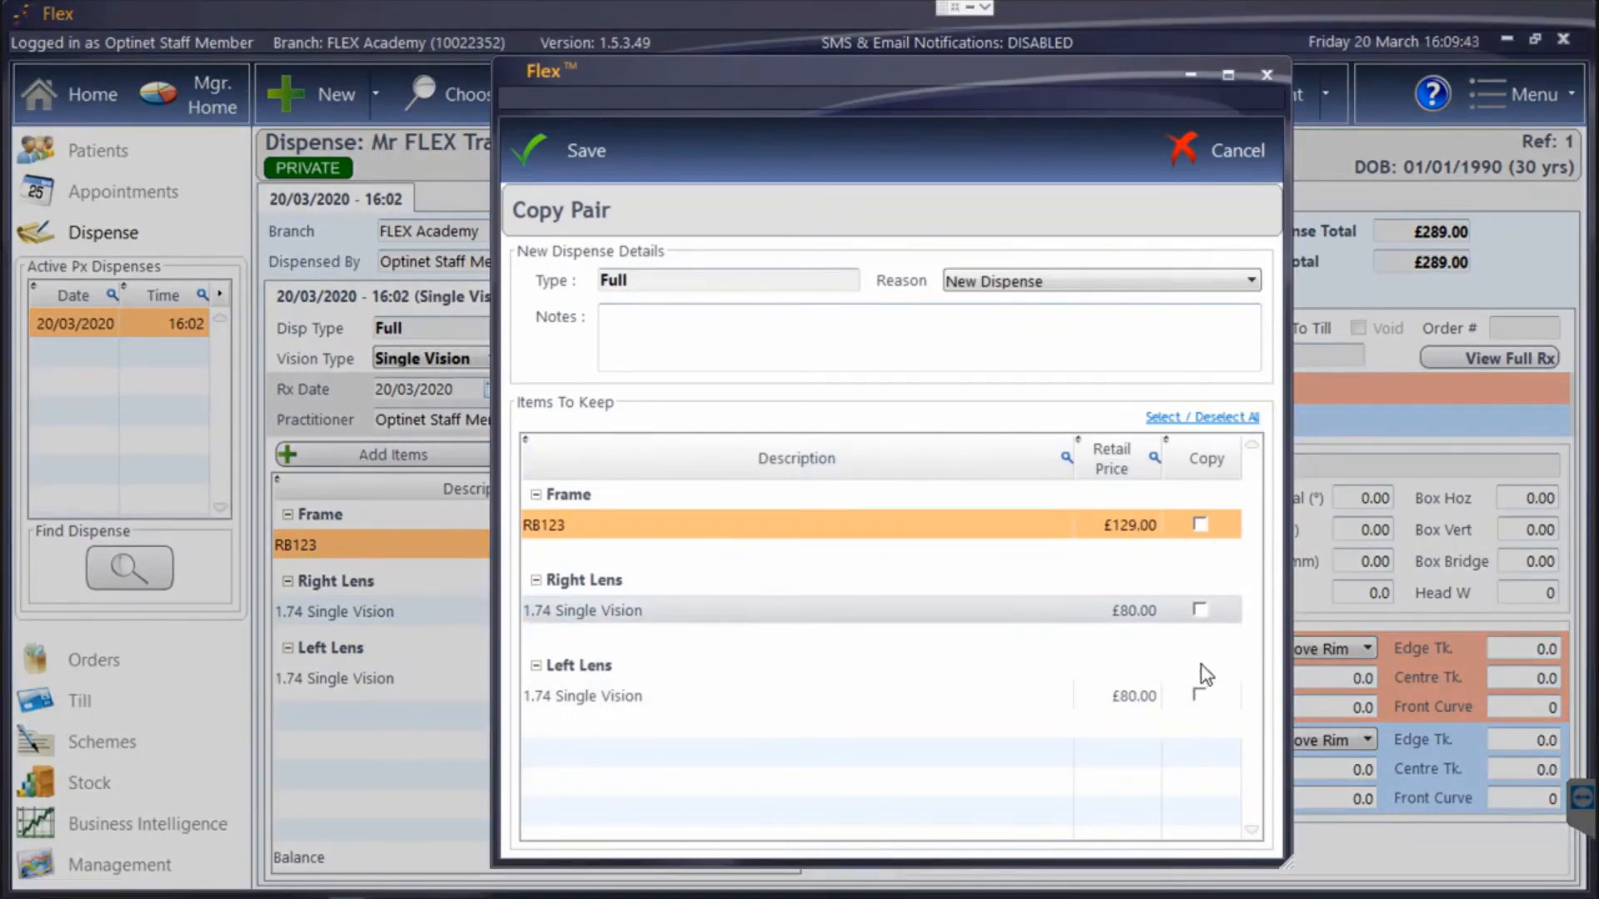
left_click(1217, 151)
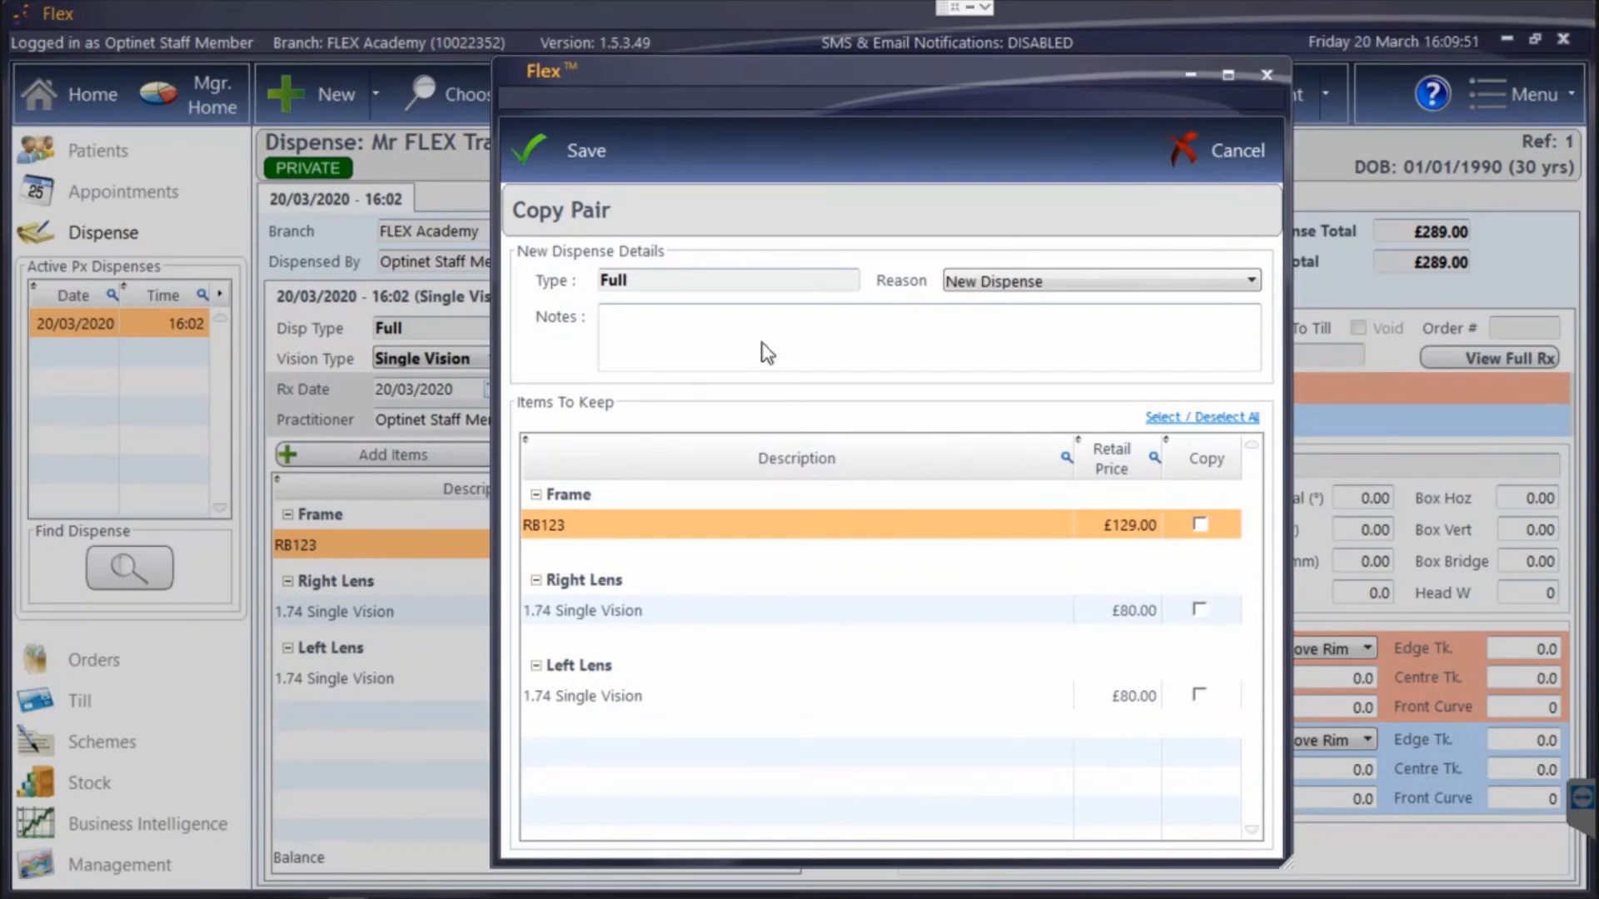
right_click(443, 298)
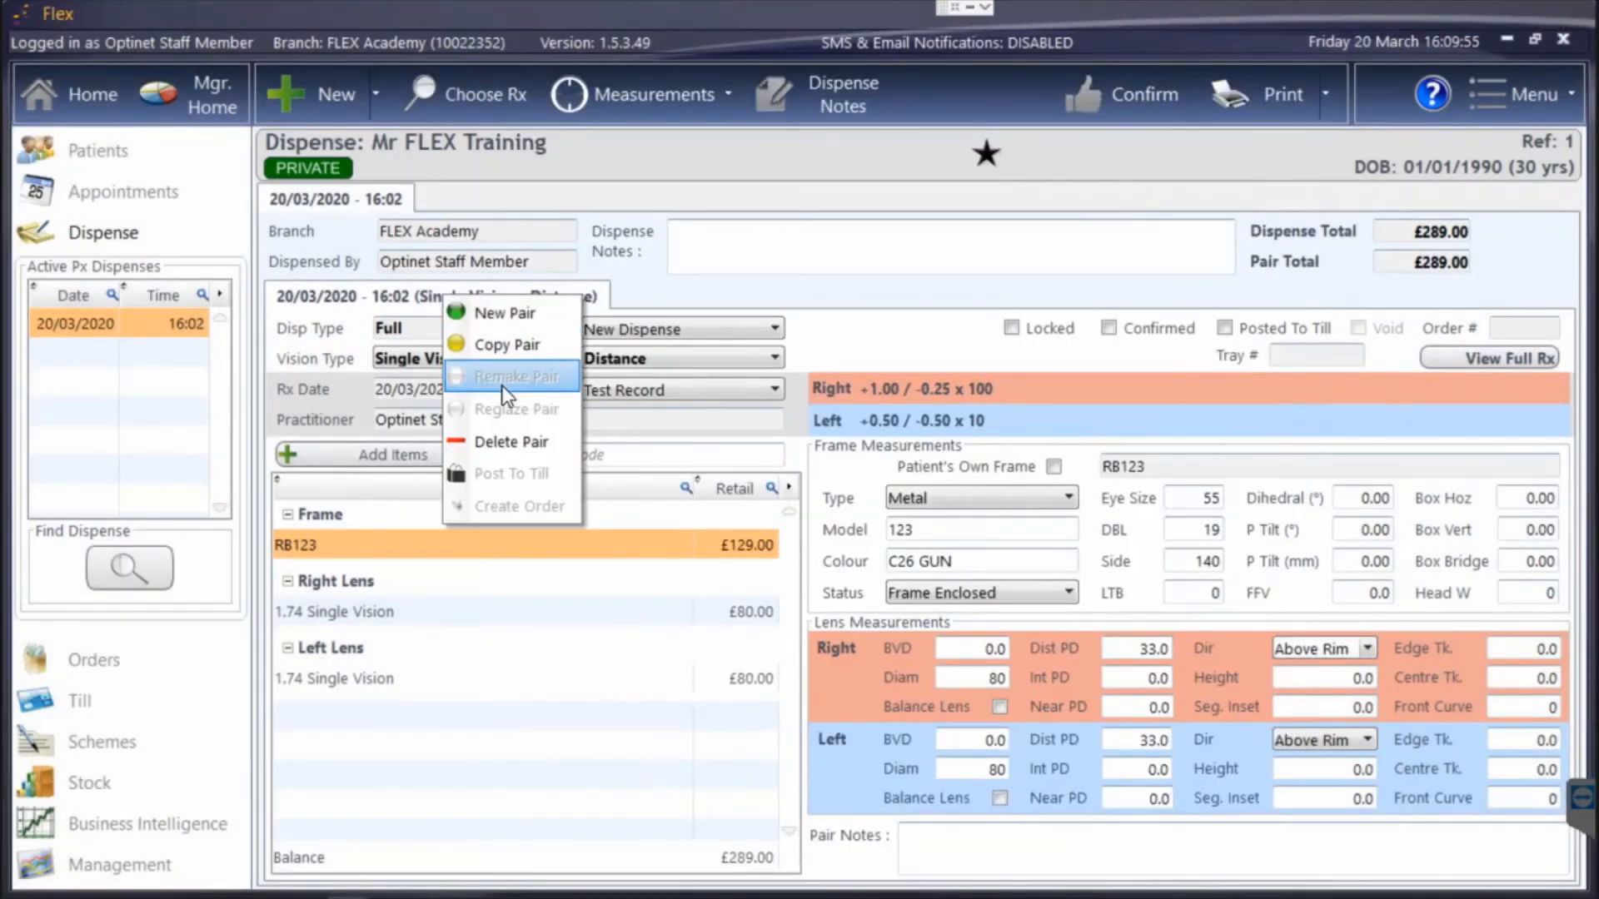
left_click(658, 295)
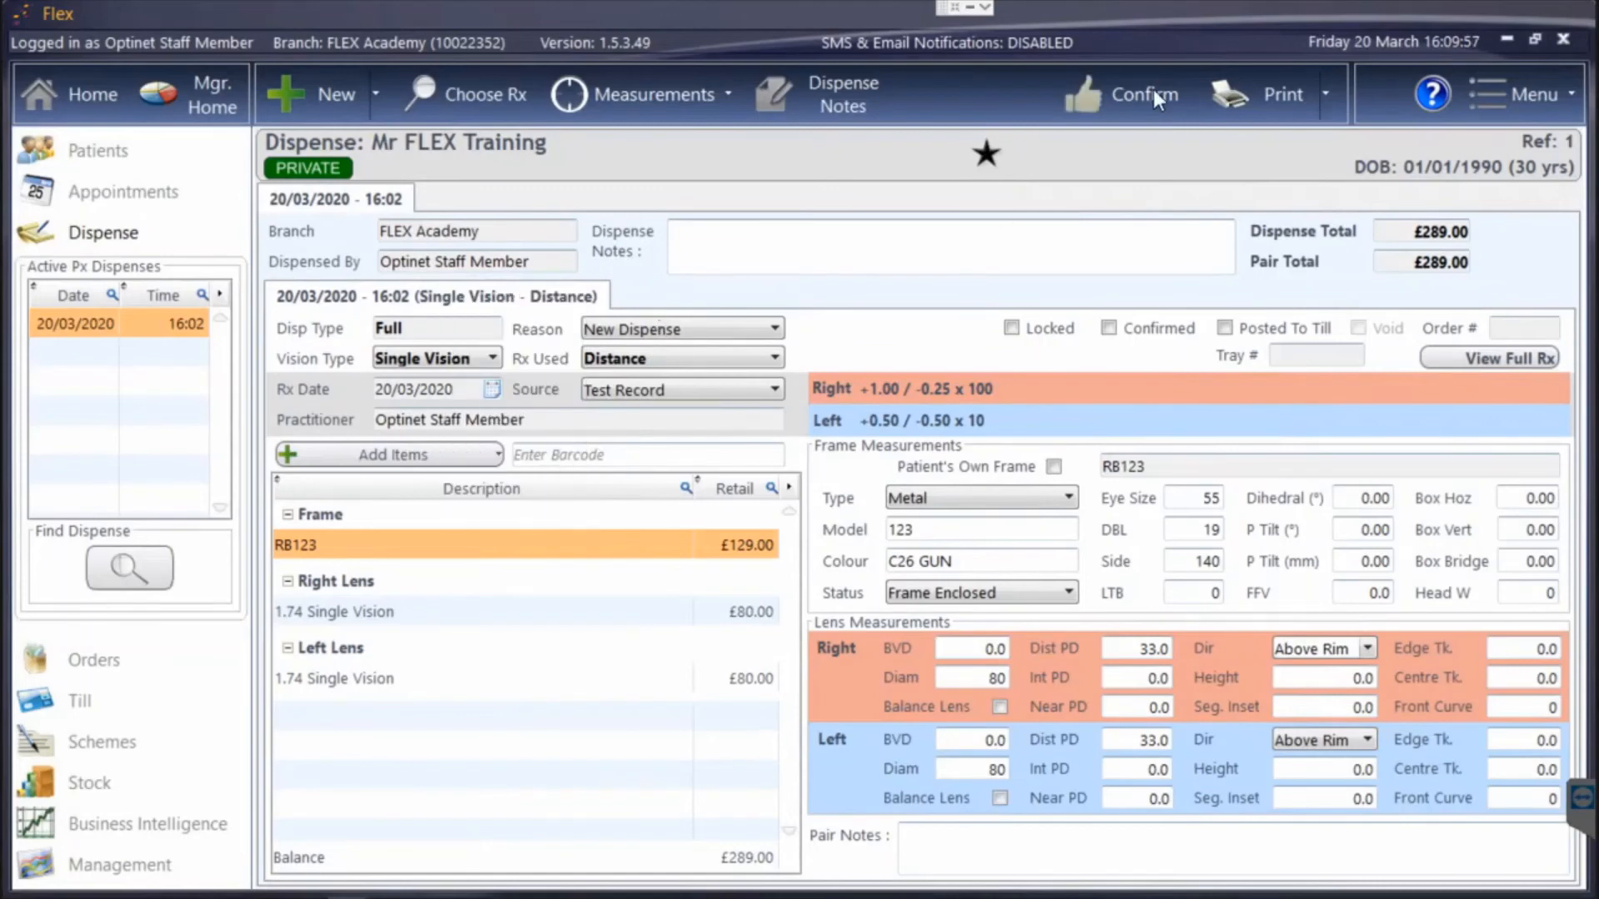
Confirm the Single Vision distance pair with Essilor Limited as supplier and a required date of 27/03/2020, seven days ahead.
left_click(1153, 90)
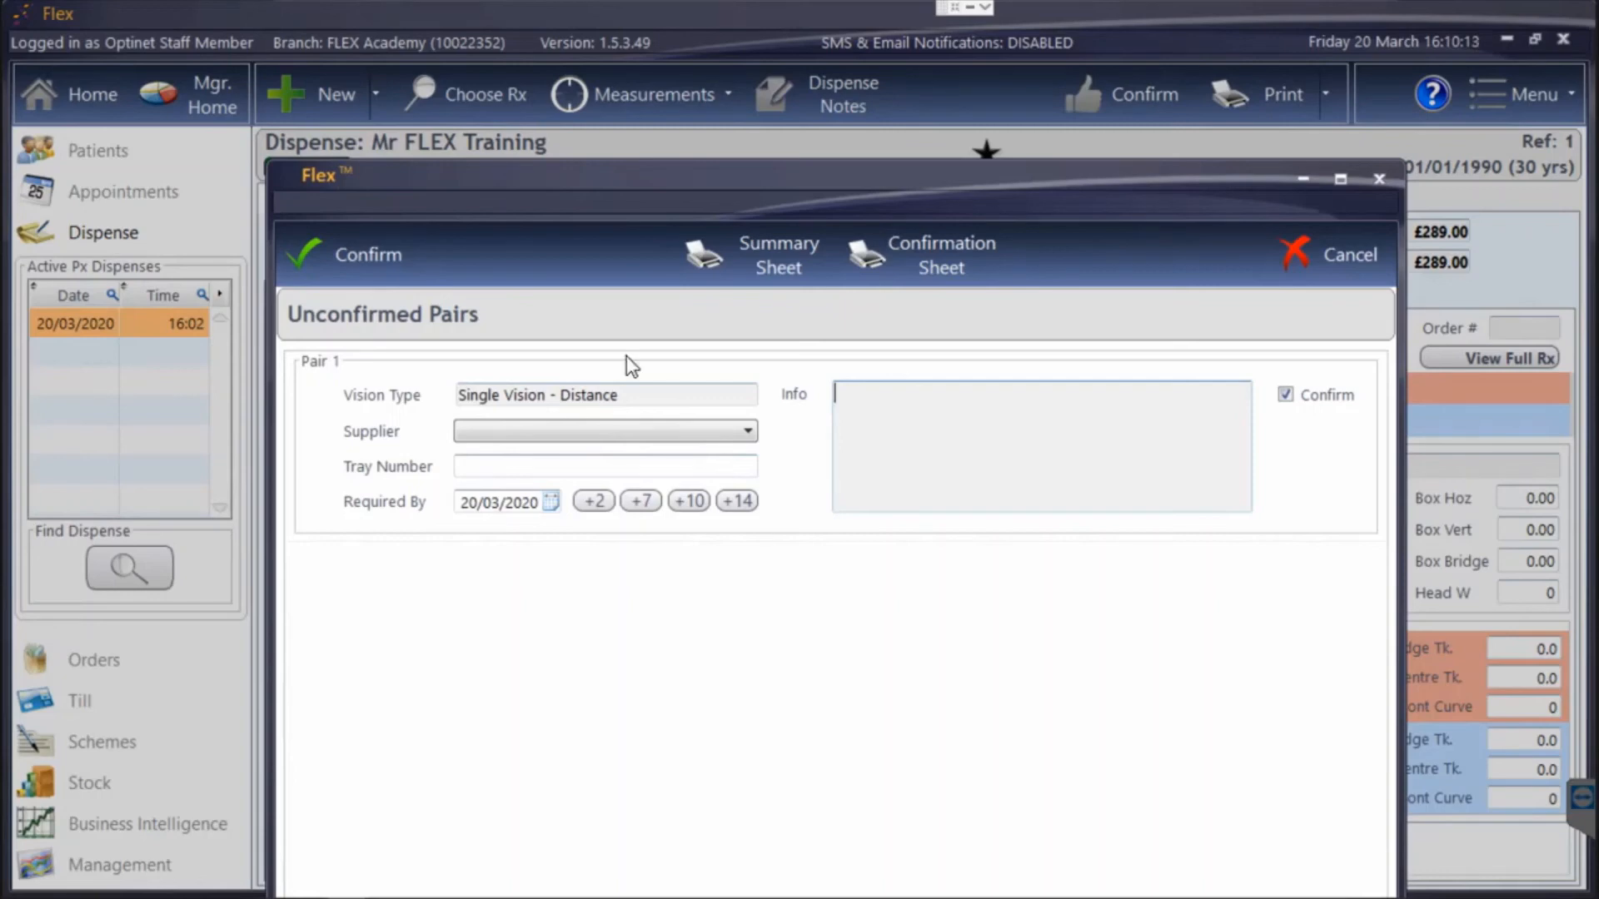
left_click(600, 430)
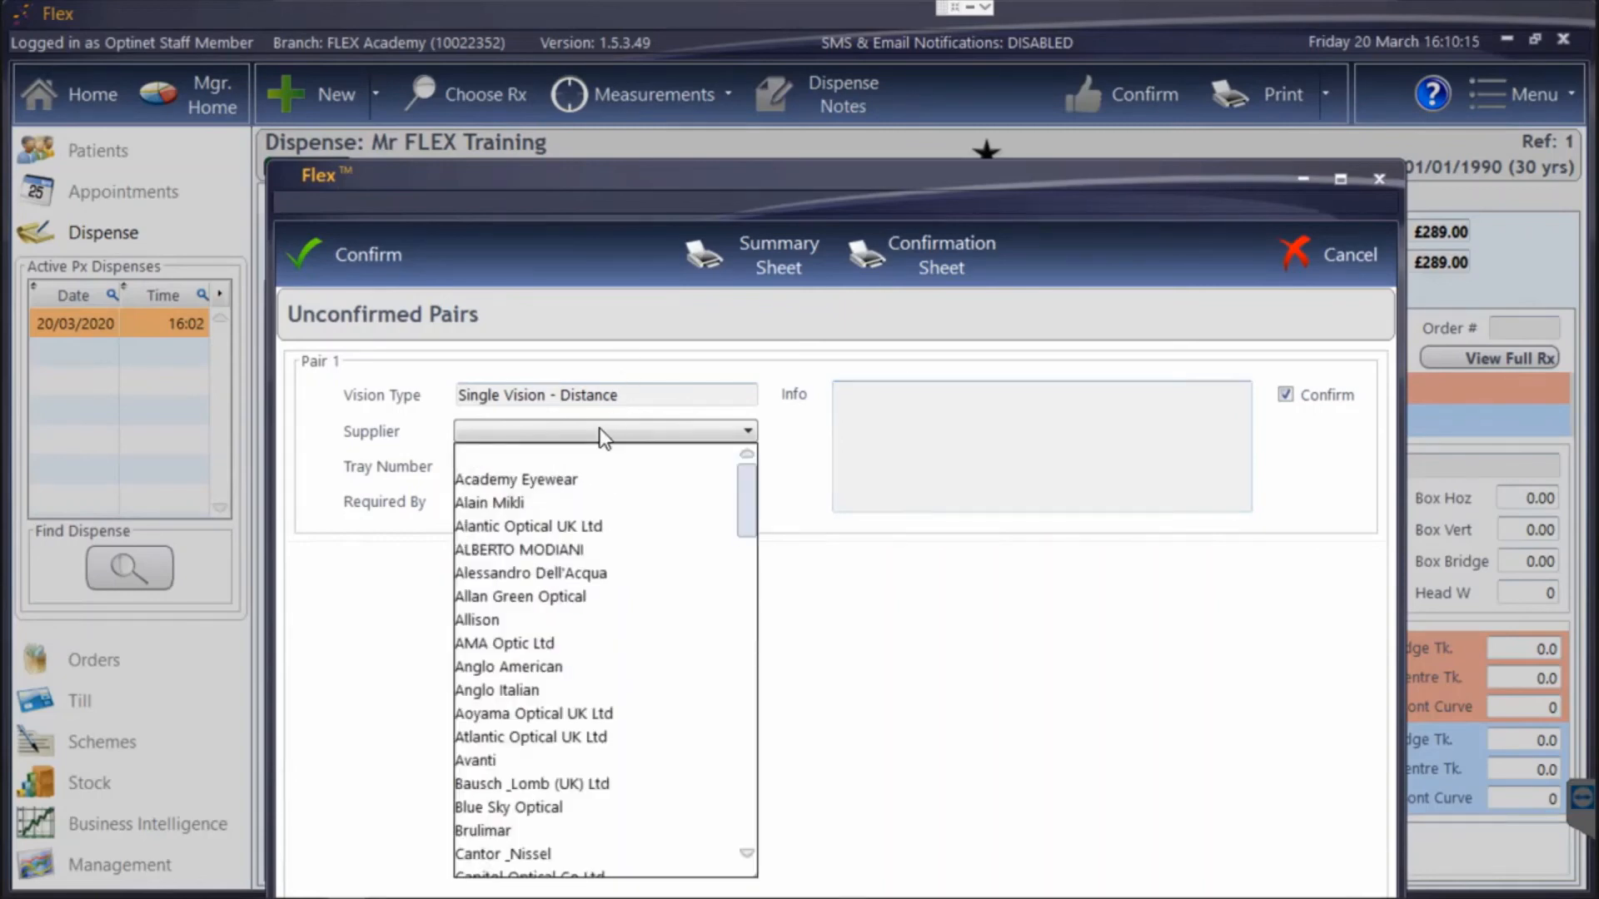
type("ess")
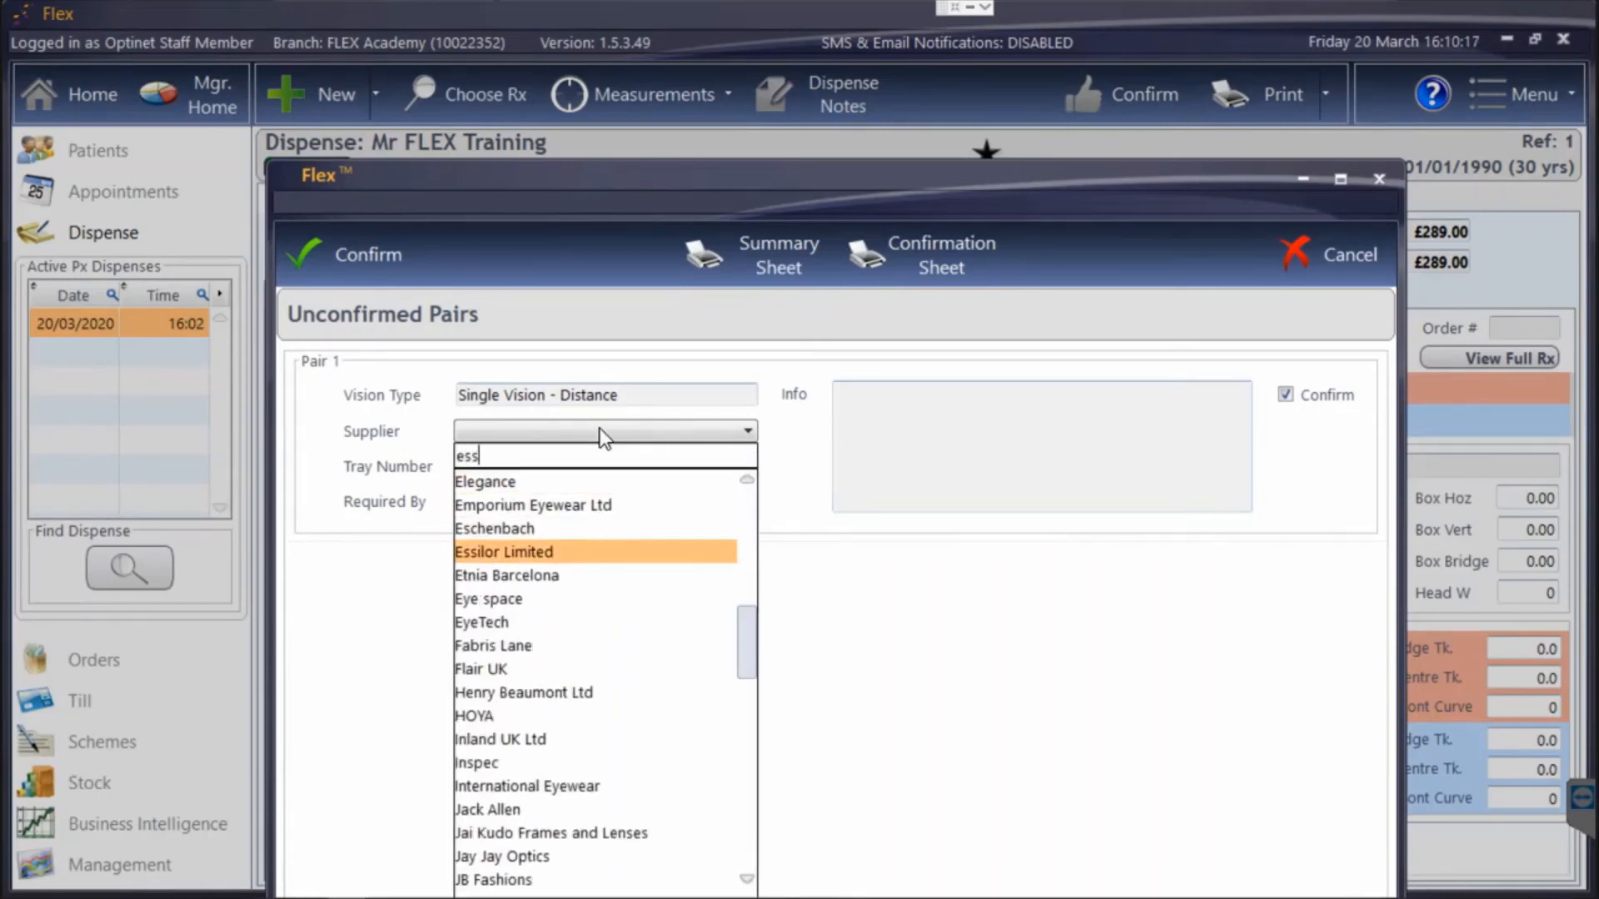
left_click(533, 551)
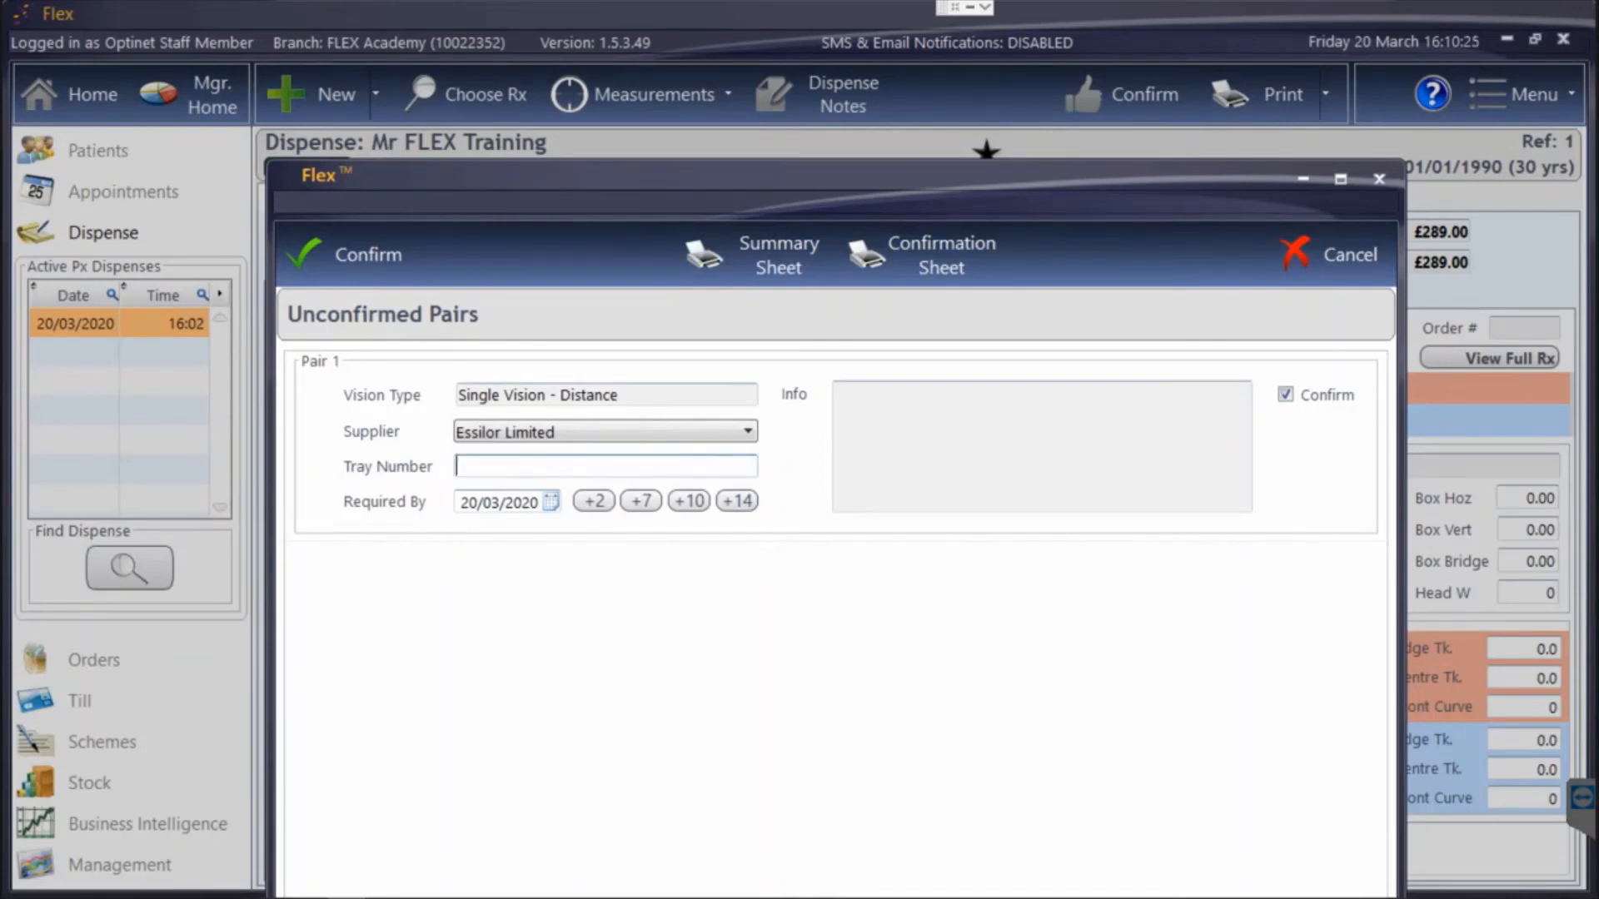
left_click(640, 500)
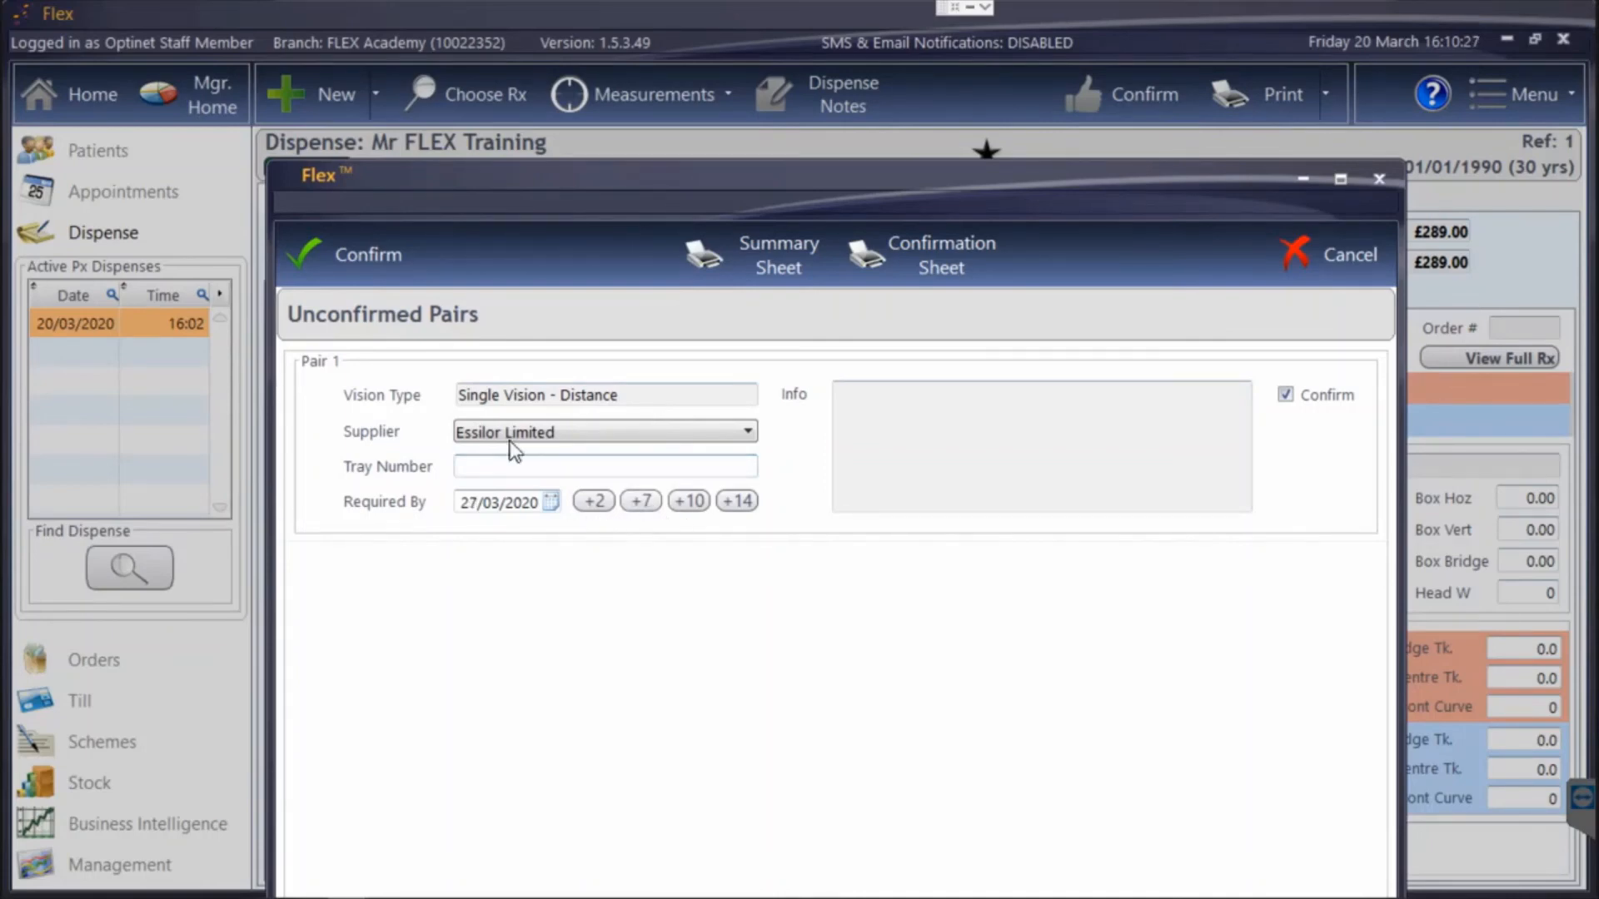
left_click(347, 263)
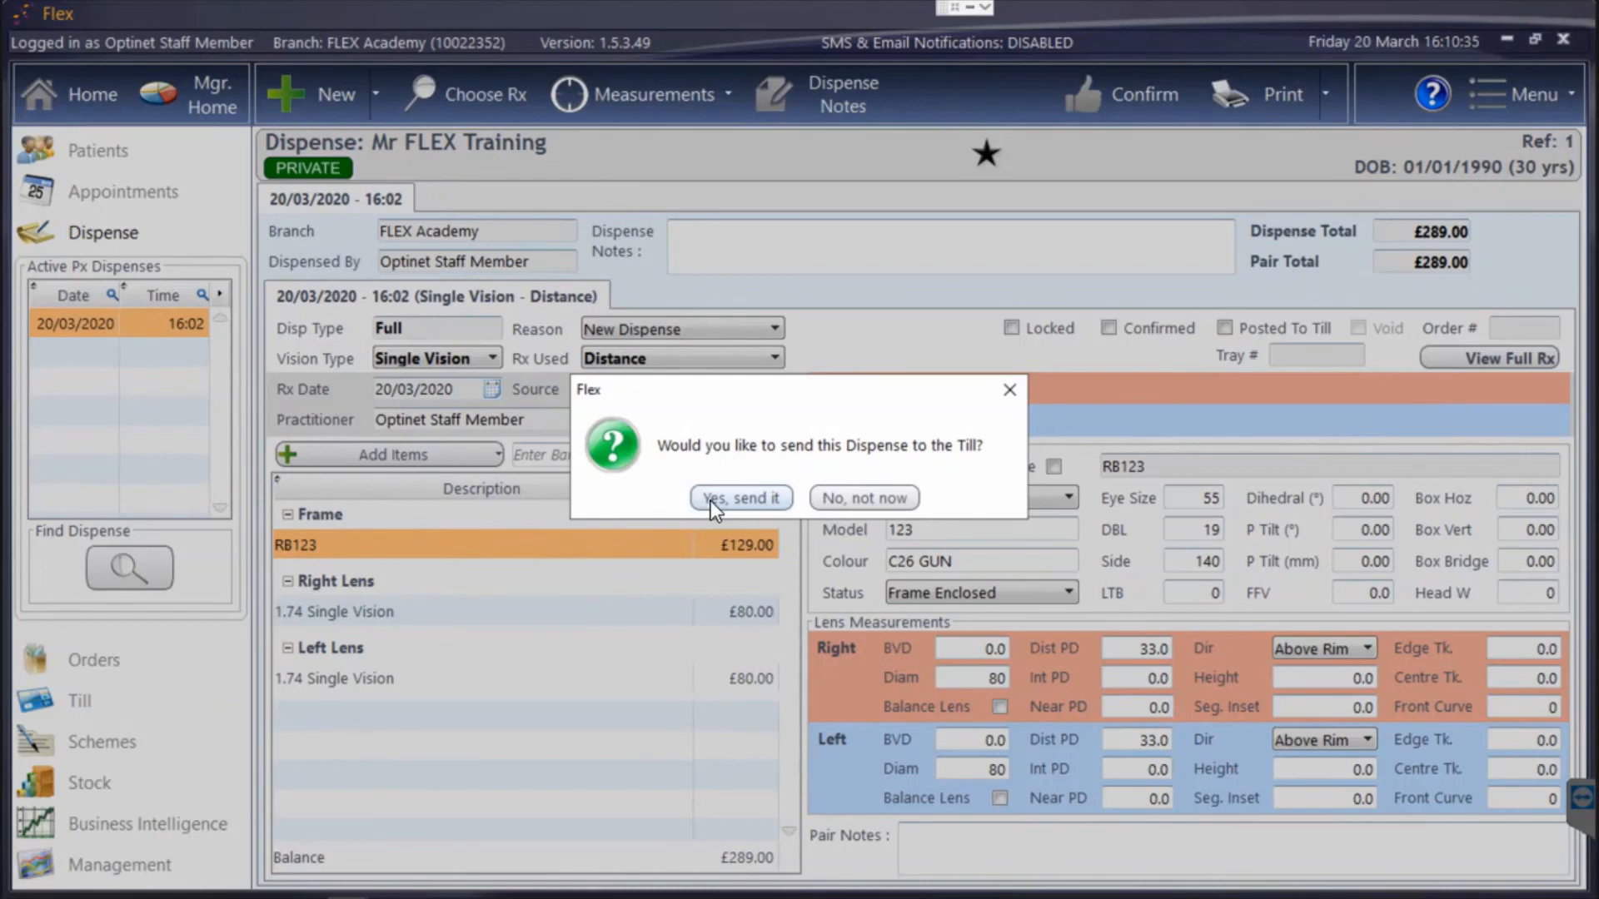
Send the confirmed dispense to the till on the patient's existing receipt for today, and agree to create its order.
left_click(711, 501)
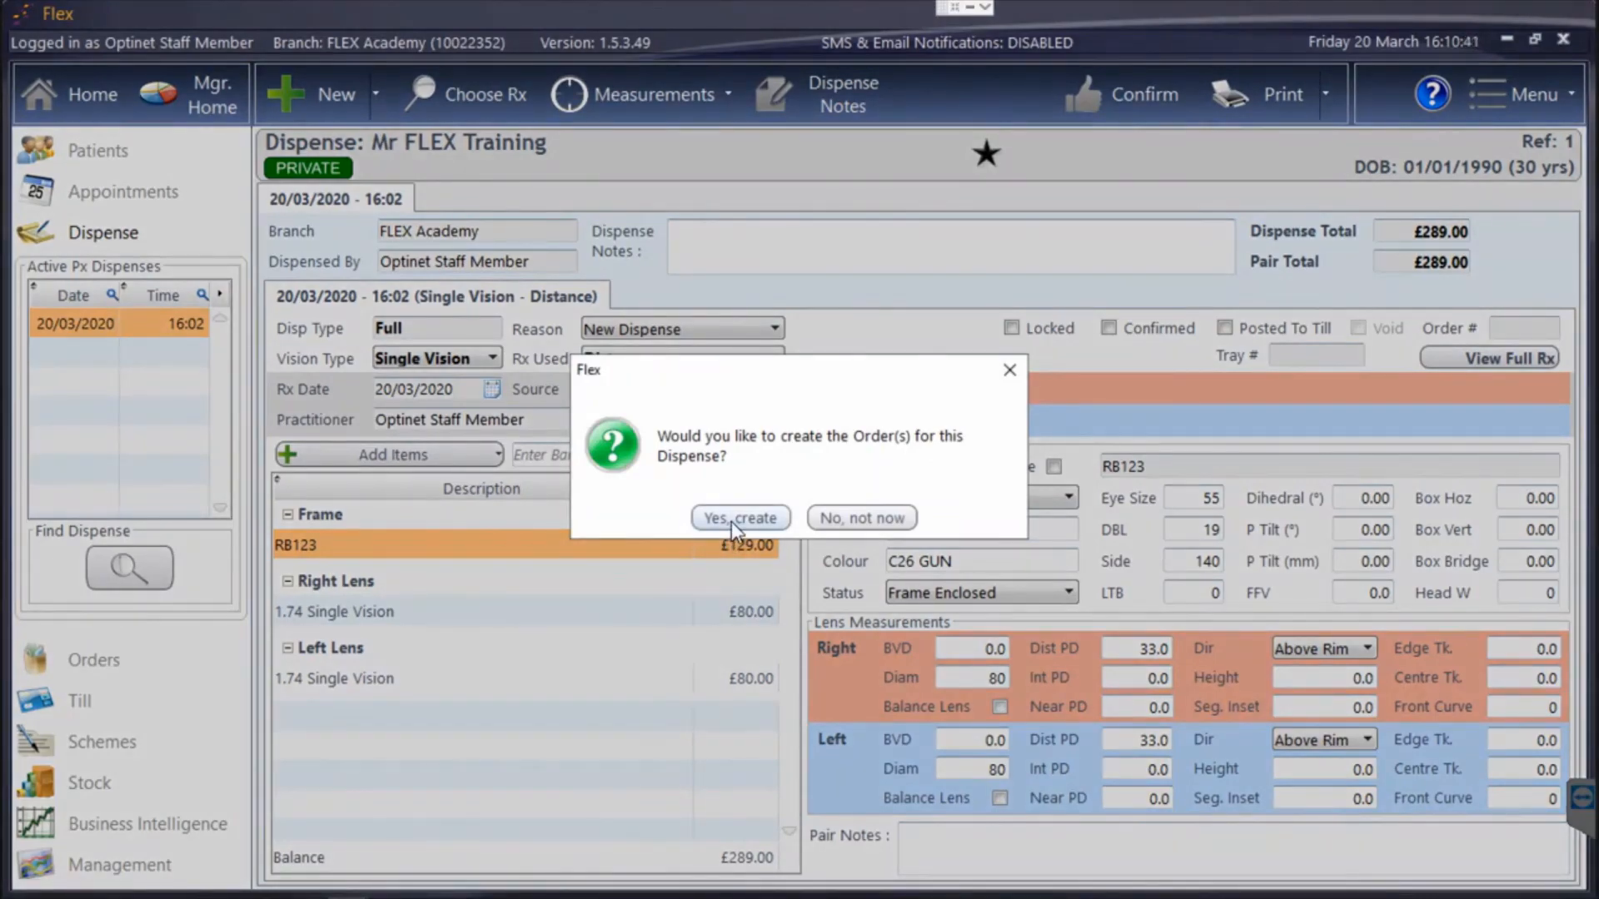
left_click(731, 520)
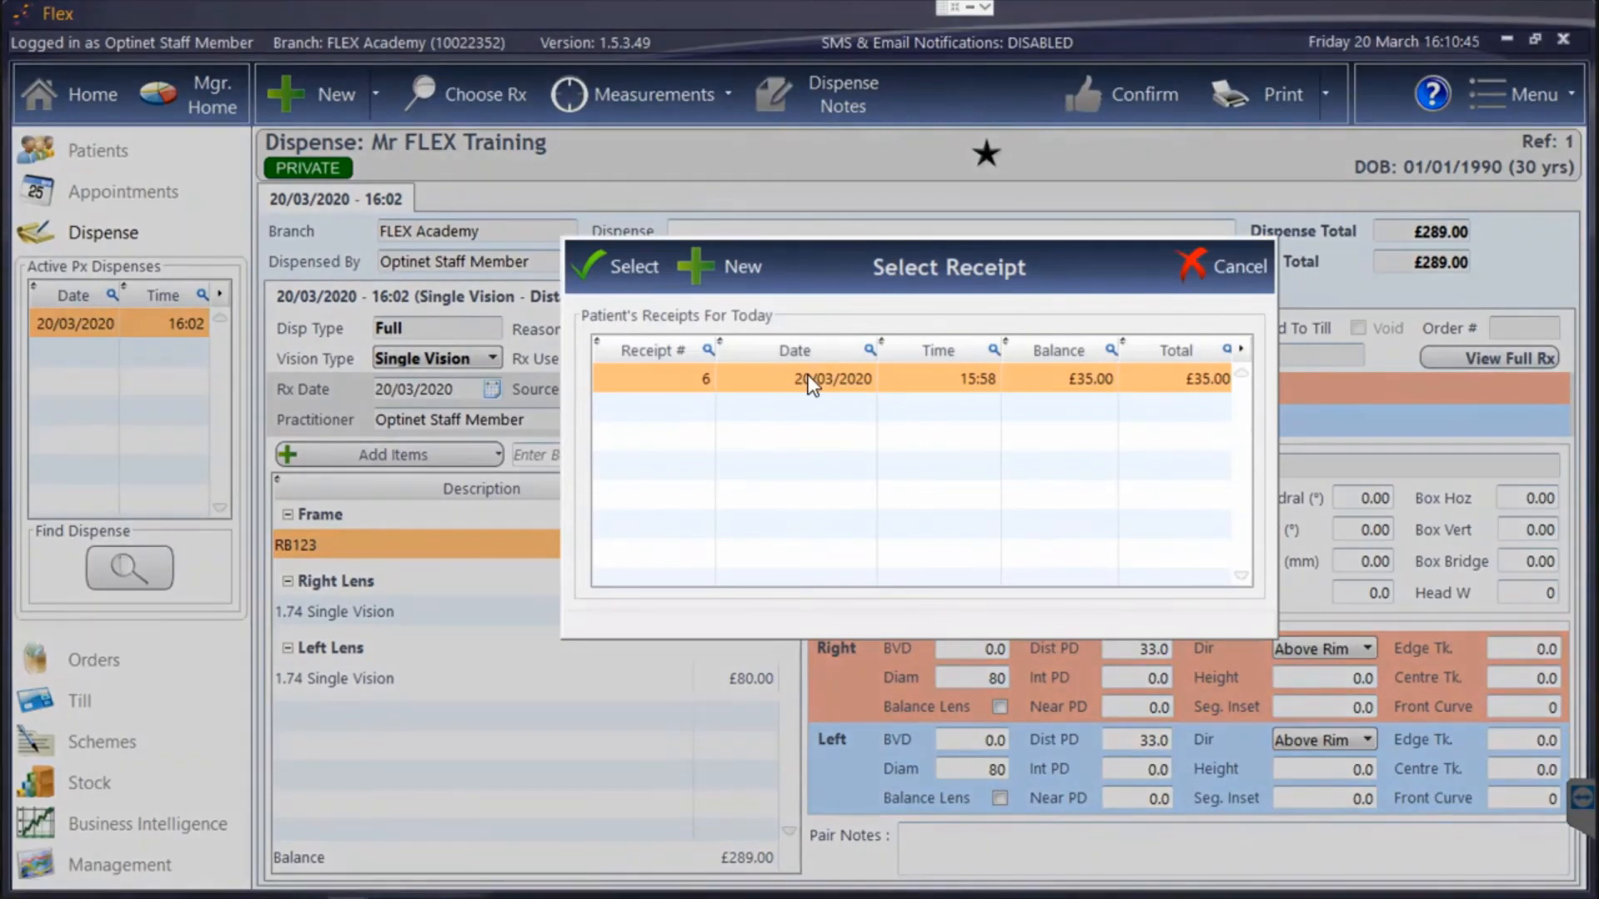
left_click(624, 264)
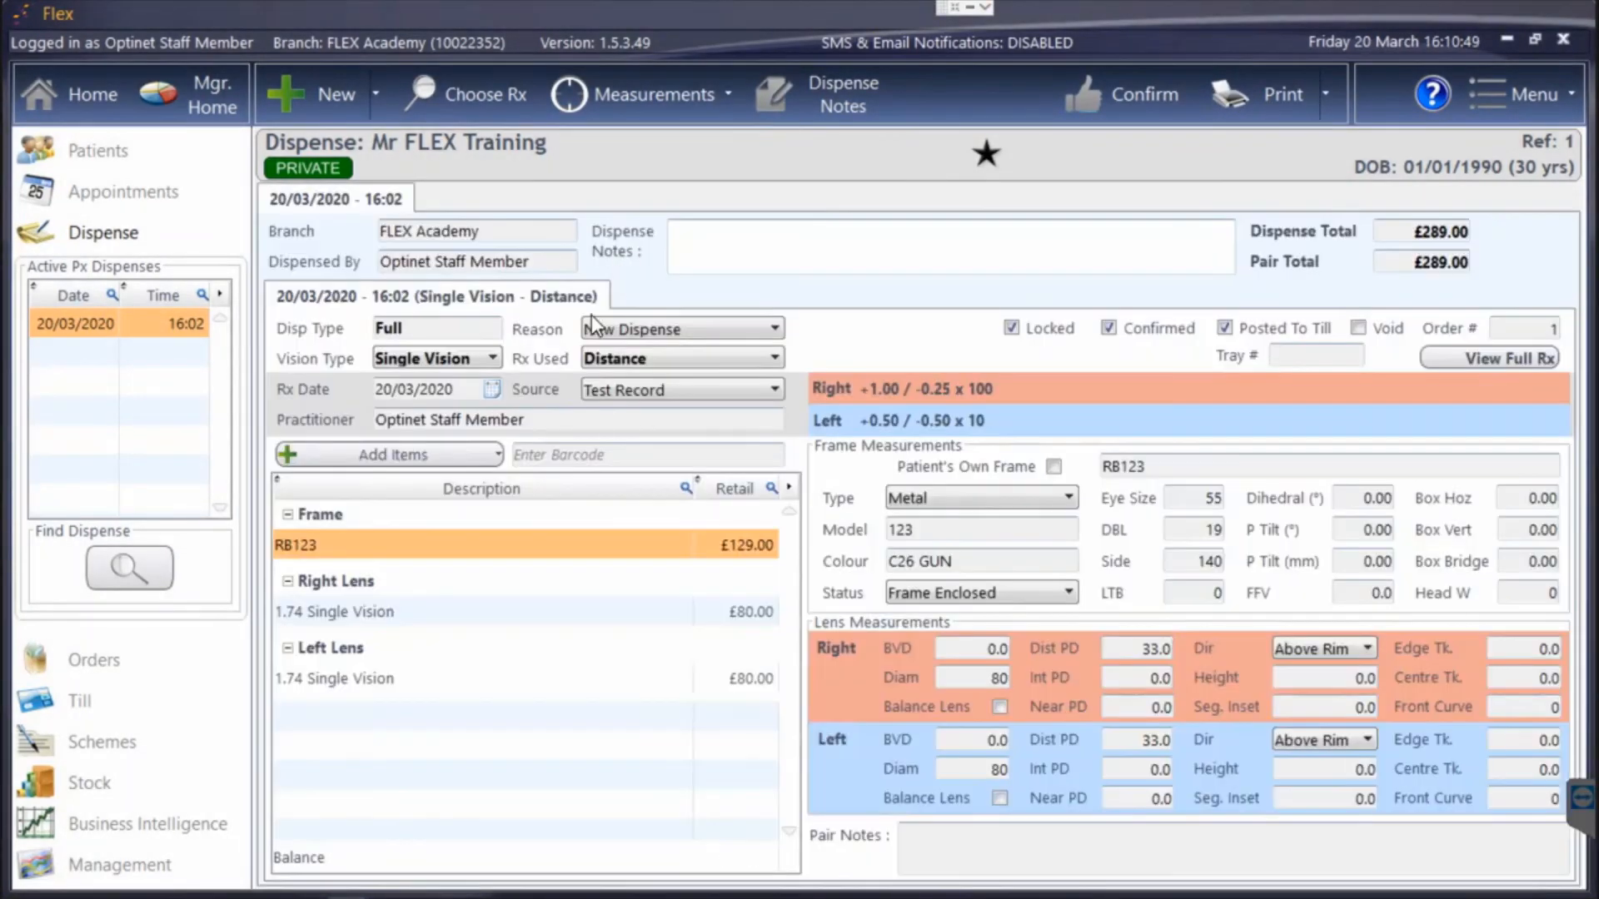
Review the patient's spectacle order and its print options without printing, and open the patient's till records.
left_click(88, 662)
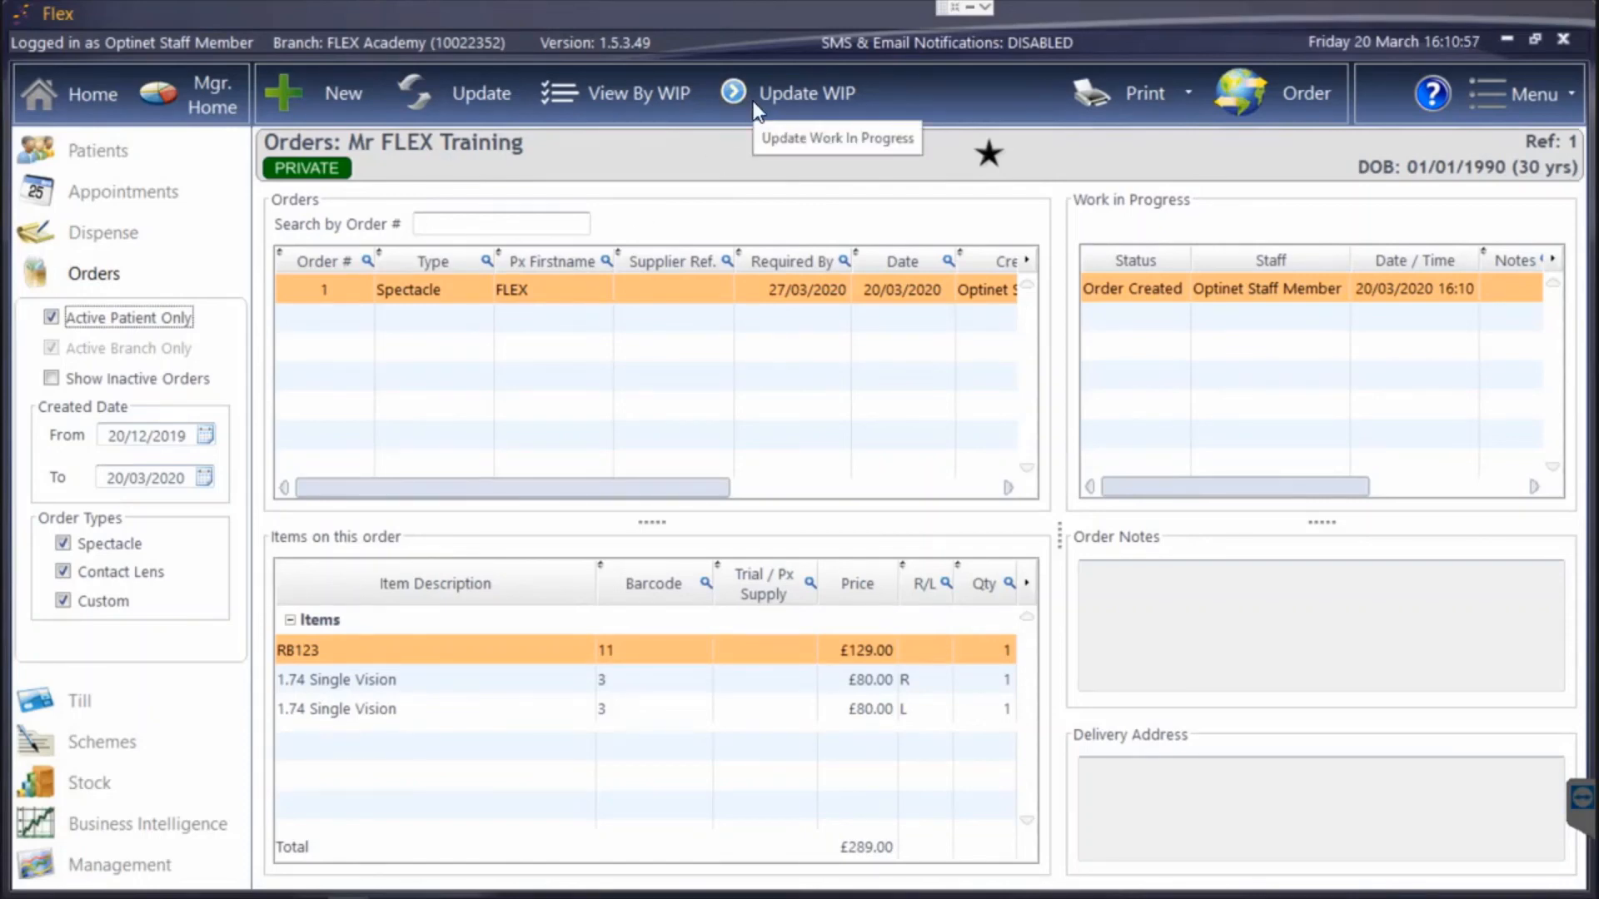
left_click(1093, 94)
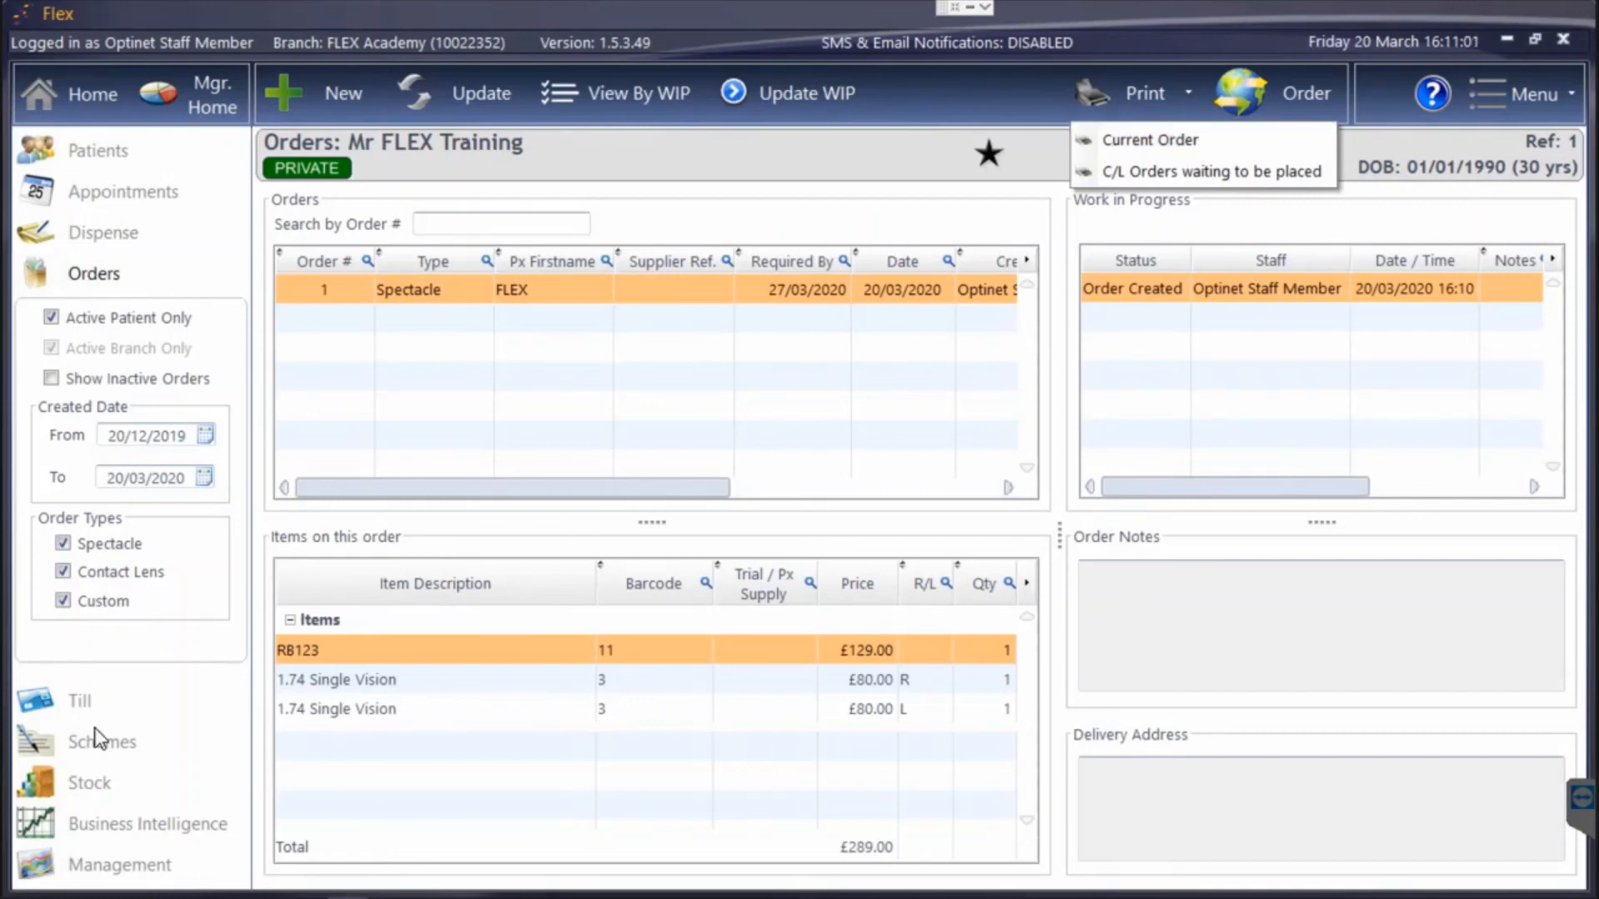
left_click(83, 703)
left_click(91, 698)
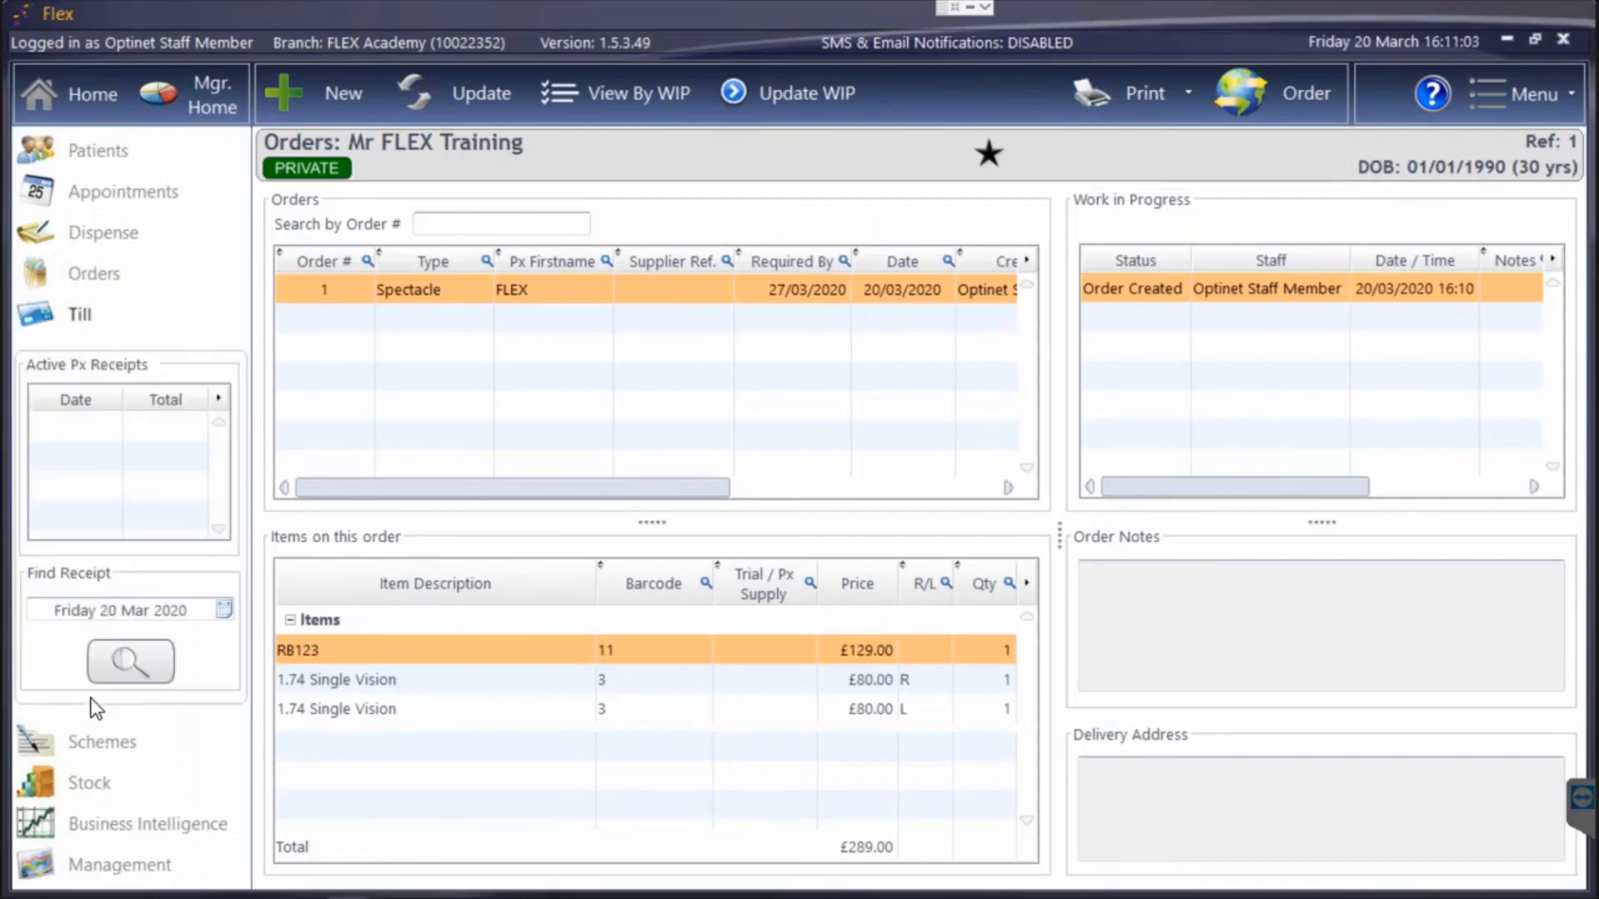